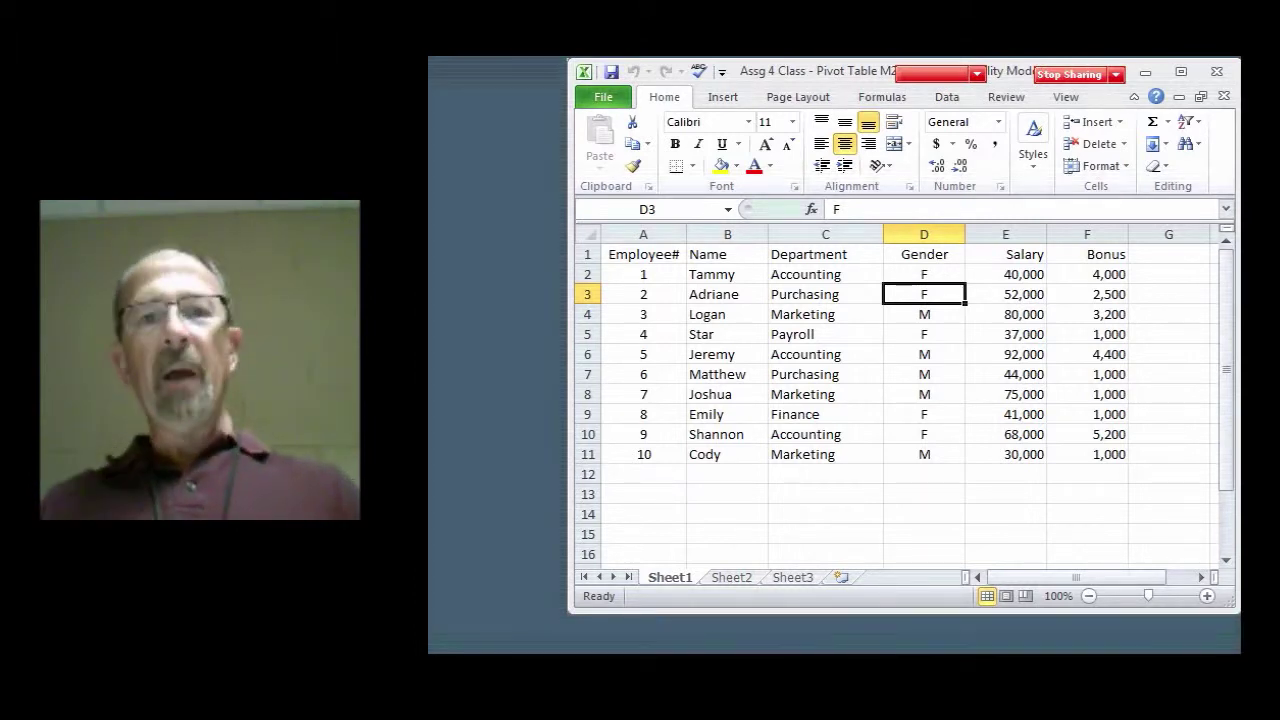
Create a PivotTable at cell A1 of Sheet2 from the employee data in Sheet1 range A1:F11.
key(ctrl+Page_Down)
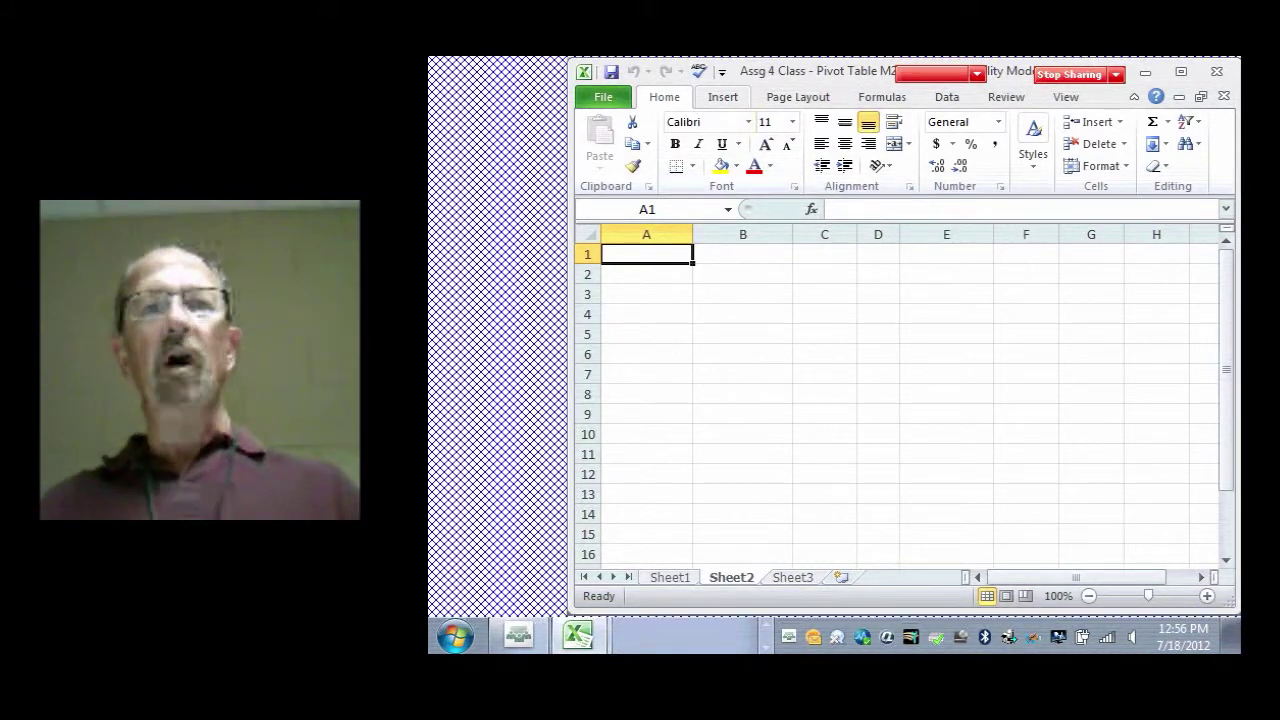
click(723, 97)
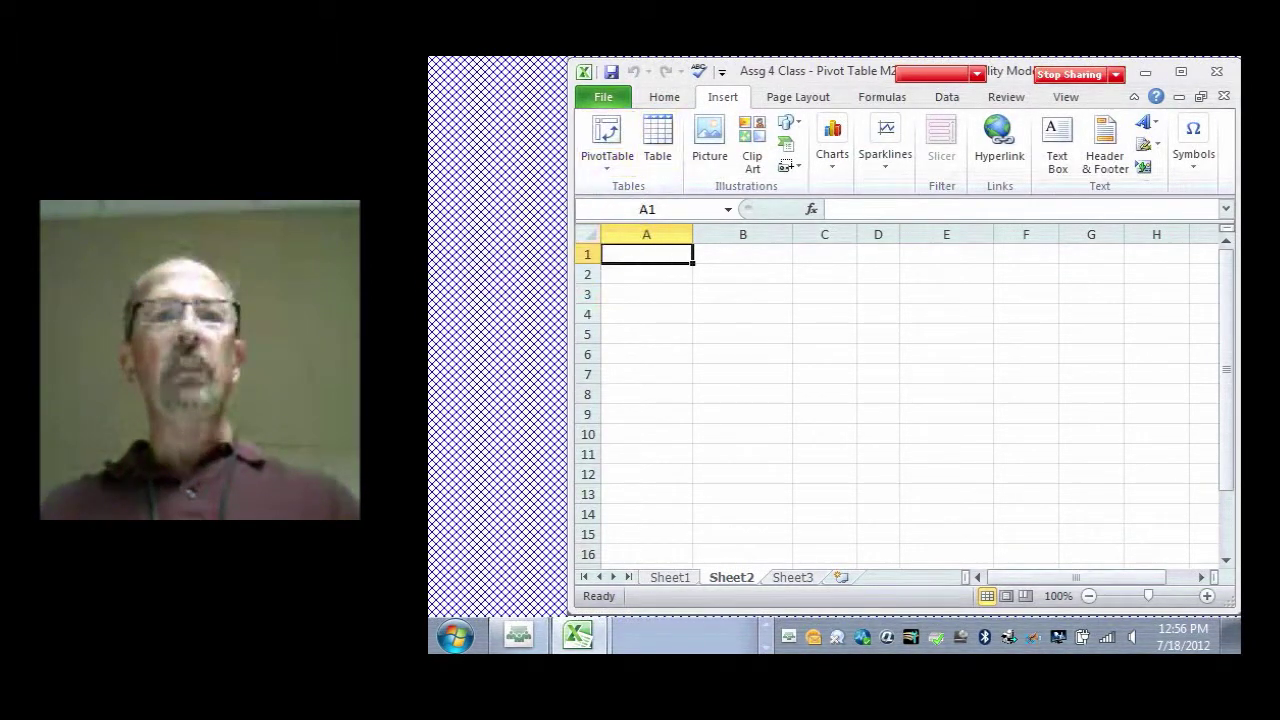
click(607, 135)
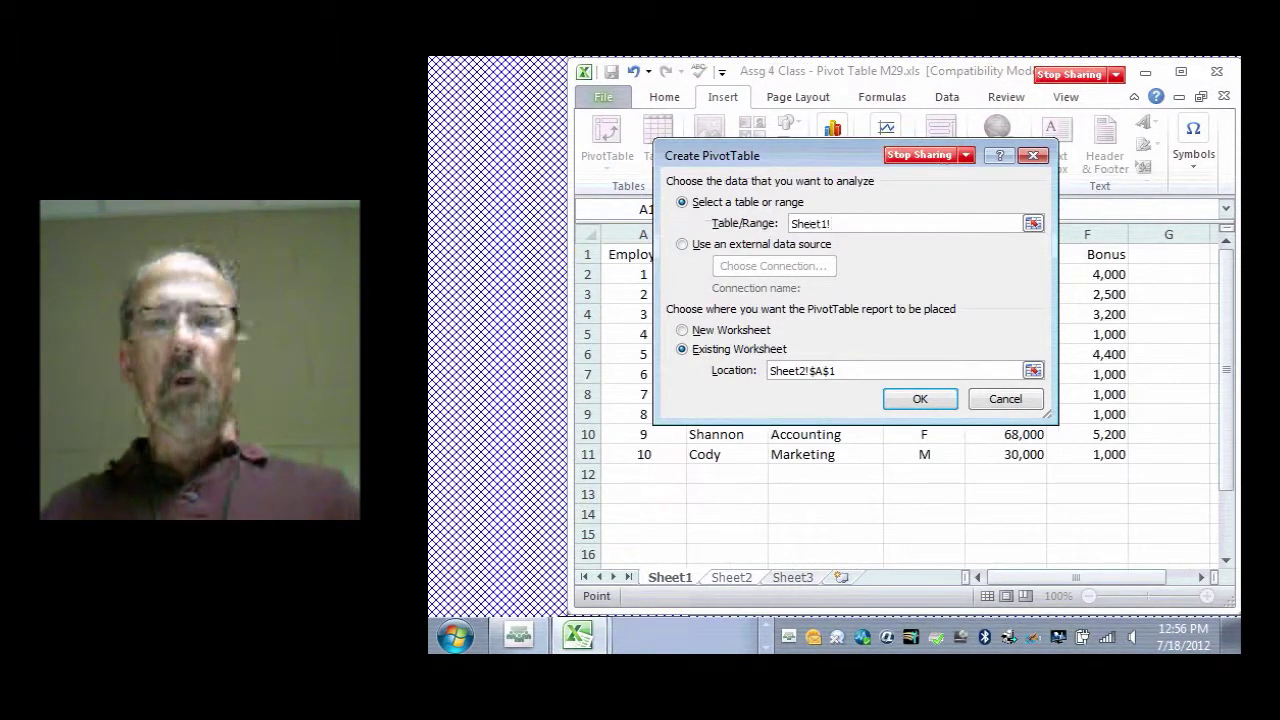
drag(1095, 454, 600, 254)
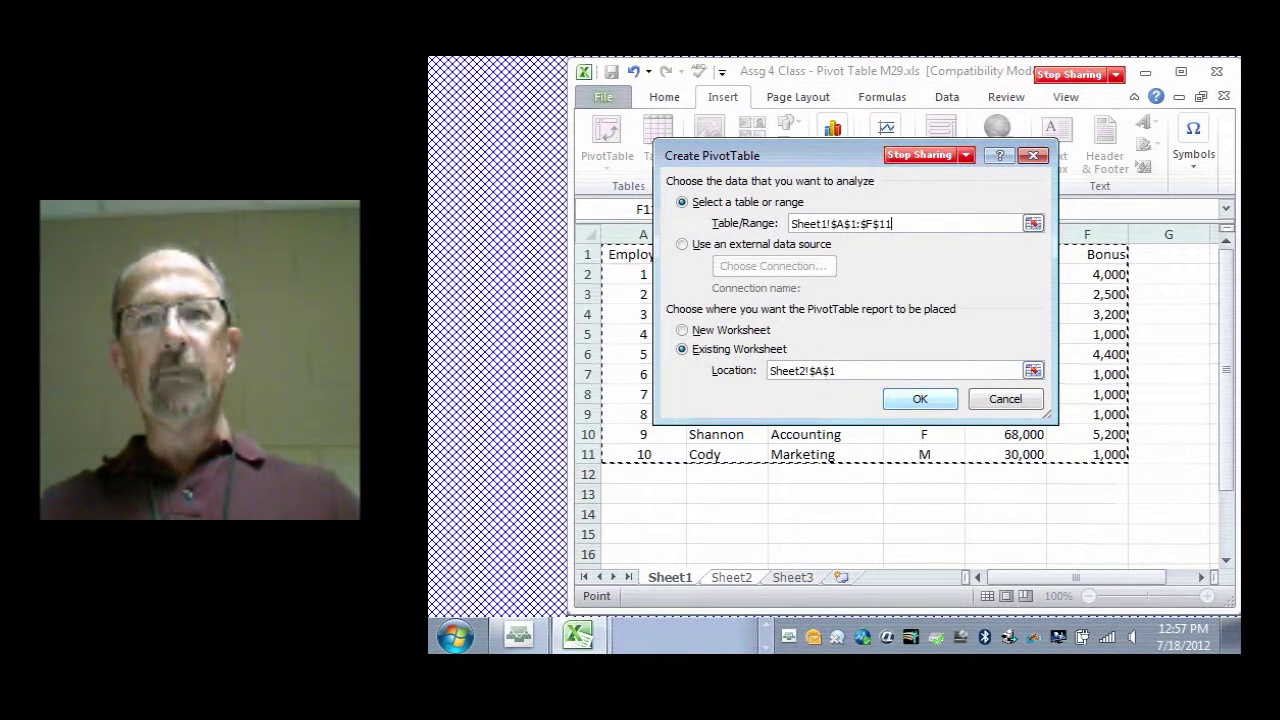
click(920, 399)
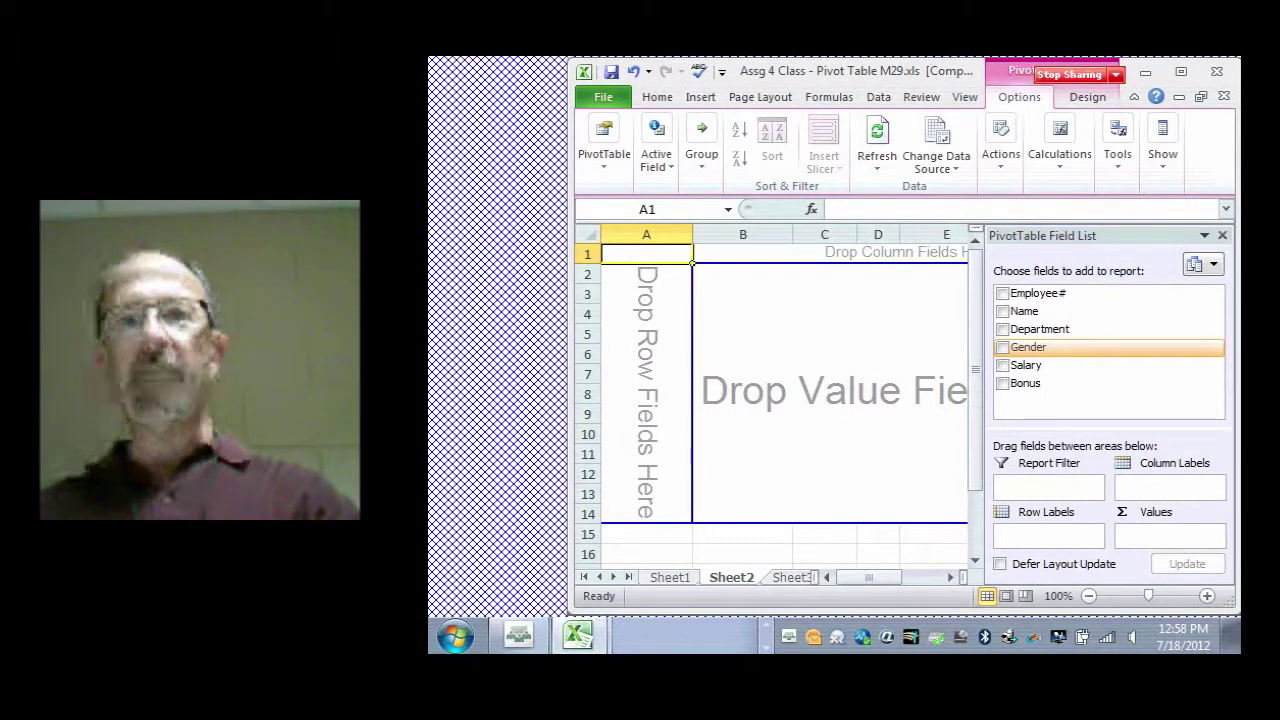
Add Gender, Salary, Bonus and Department to the Sheet2 PivotTable, with departments nested under gender in the rows.
click(1002, 347)
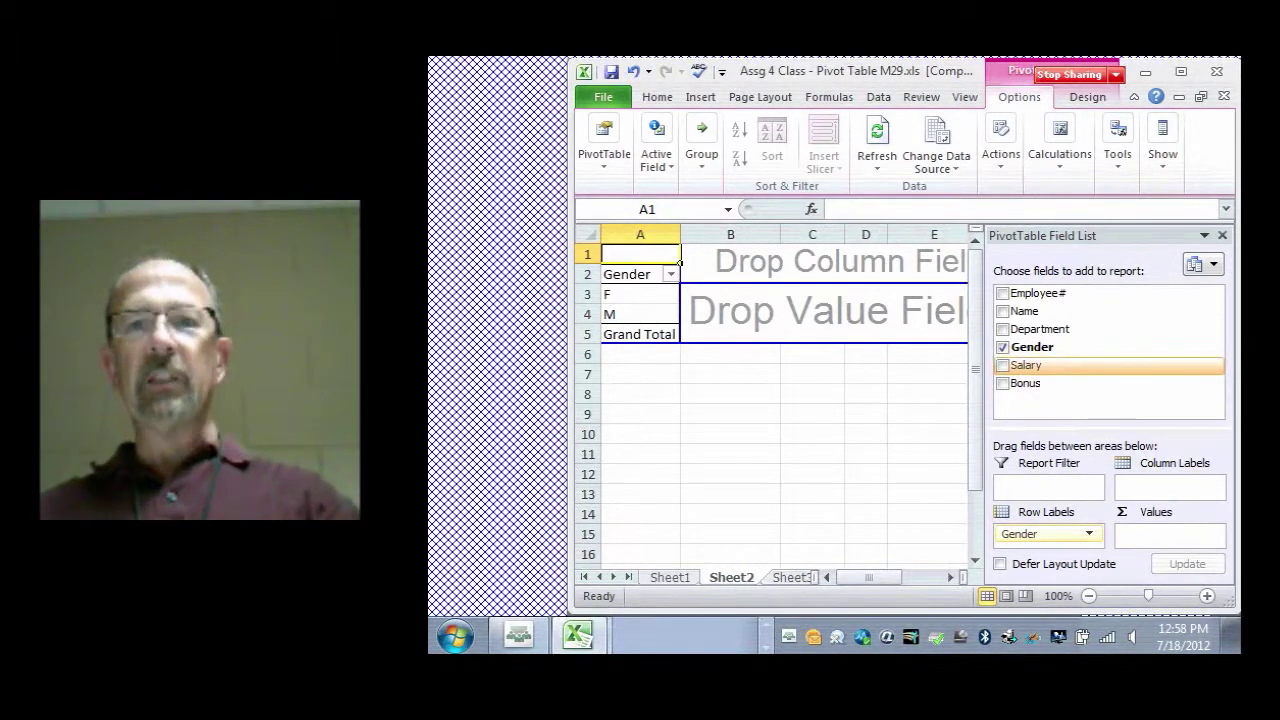
click(1002, 365)
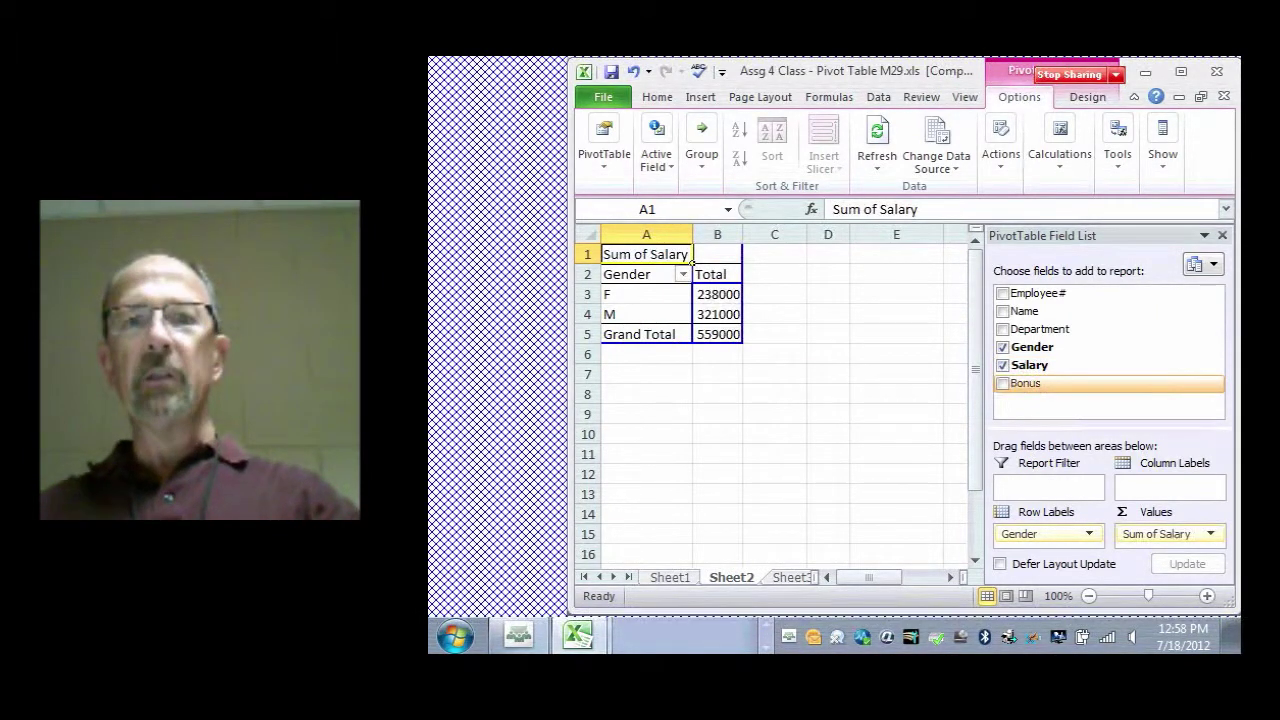
click(1002, 383)
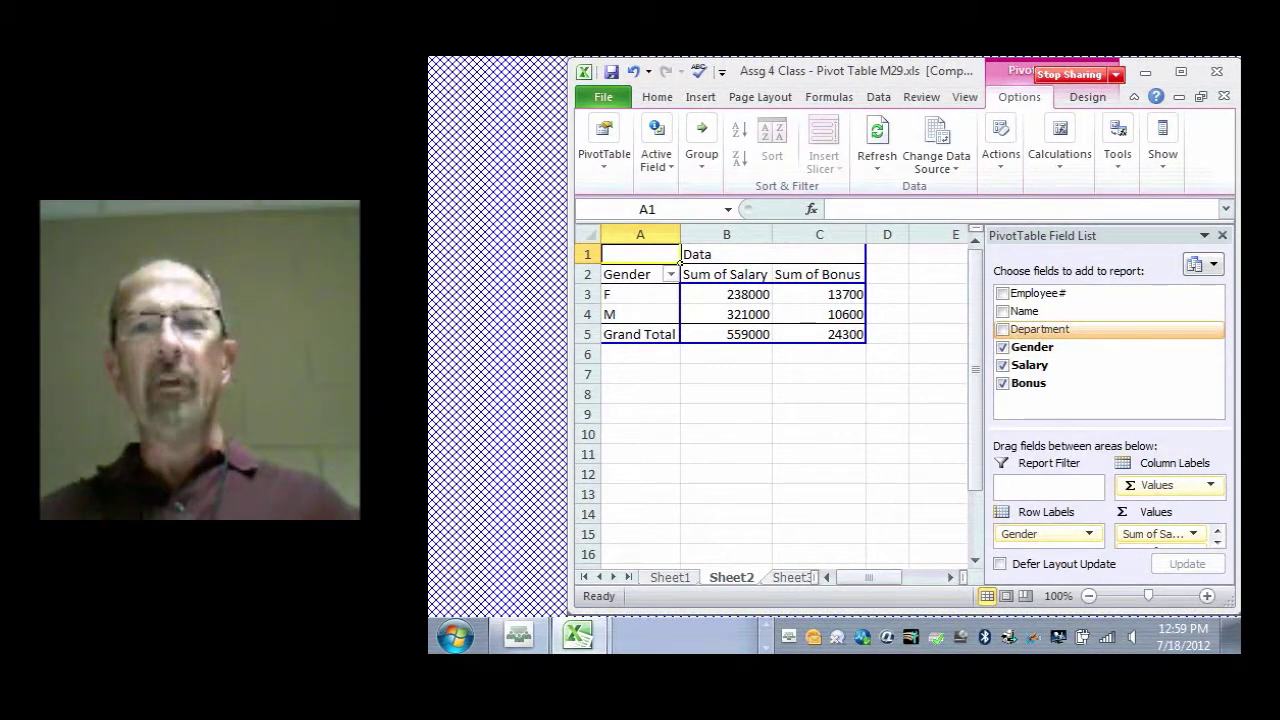
click(1002, 329)
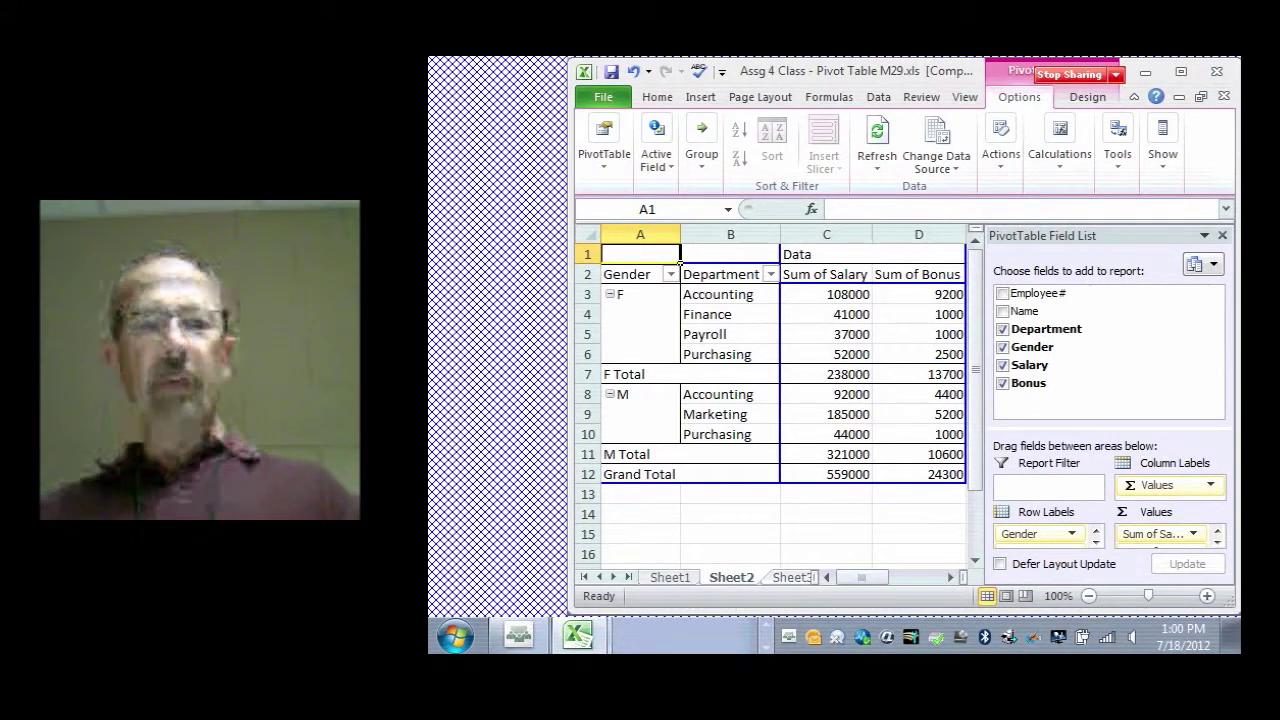
Create a second PivotTable at cell A1 of Sheet3 from the same Sheet1 data range A1:F11.
key(ctrl+Page_Down)
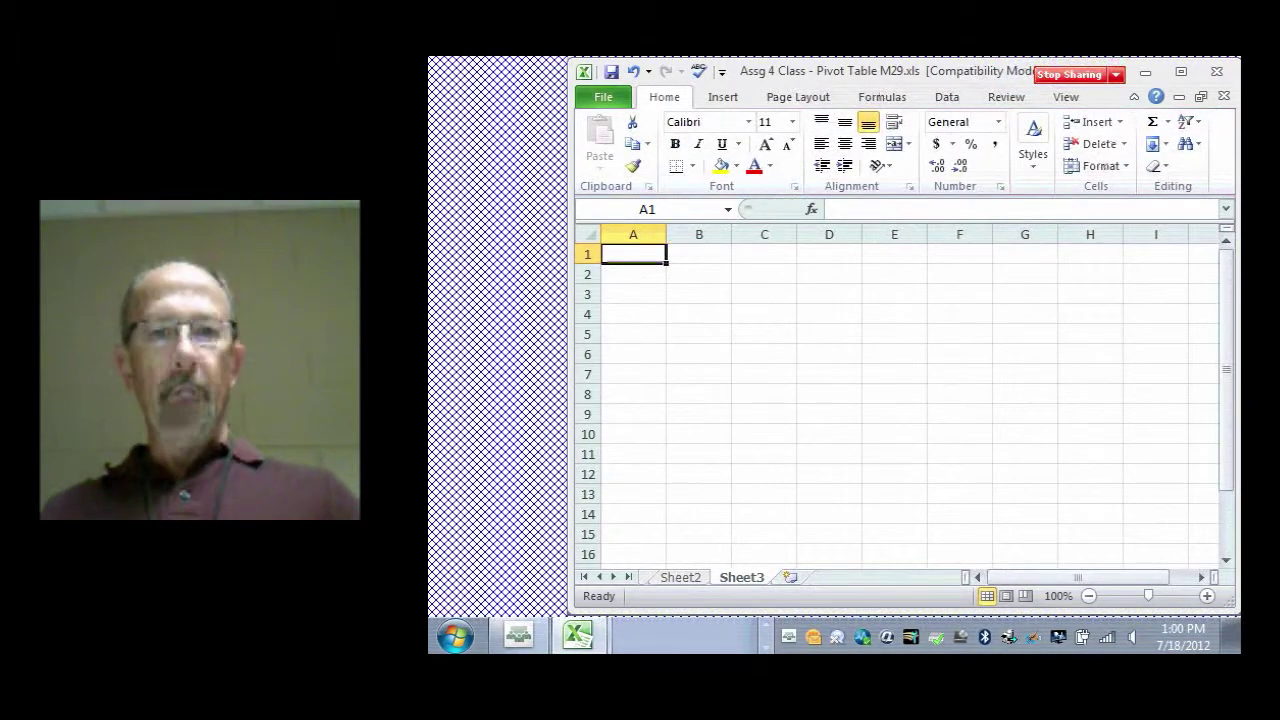
click(722, 96)
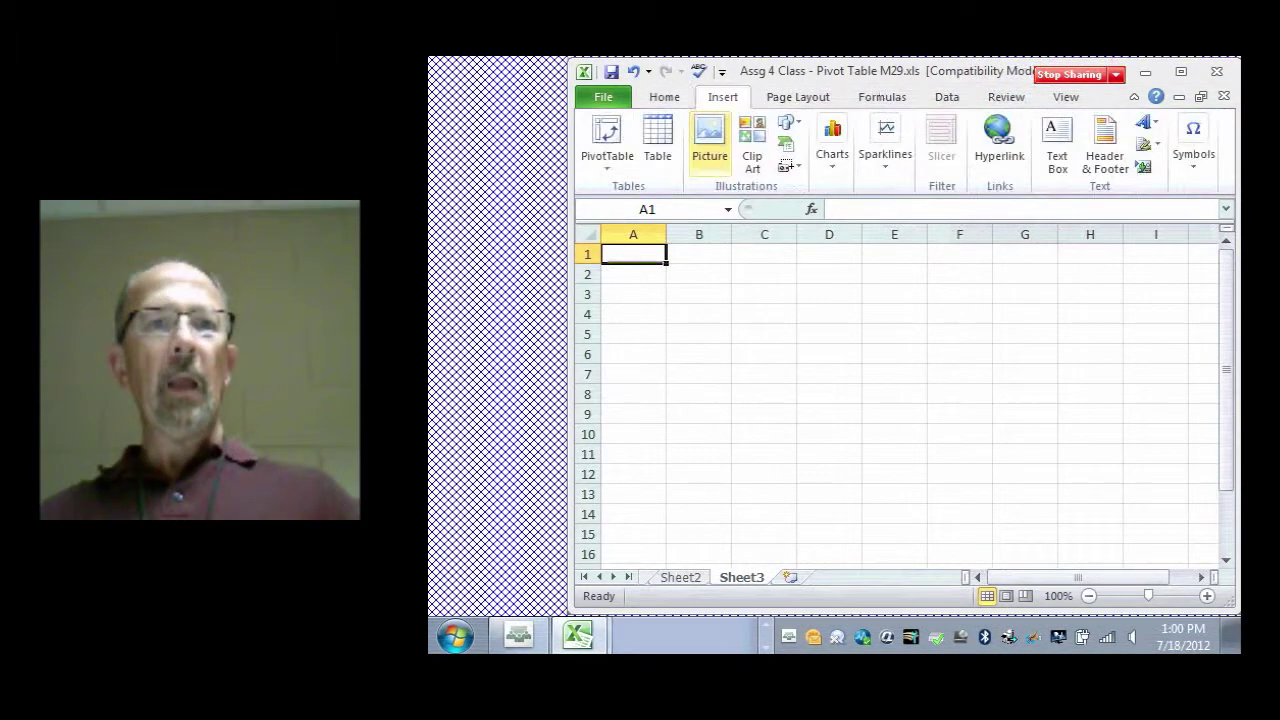
click(607, 130)
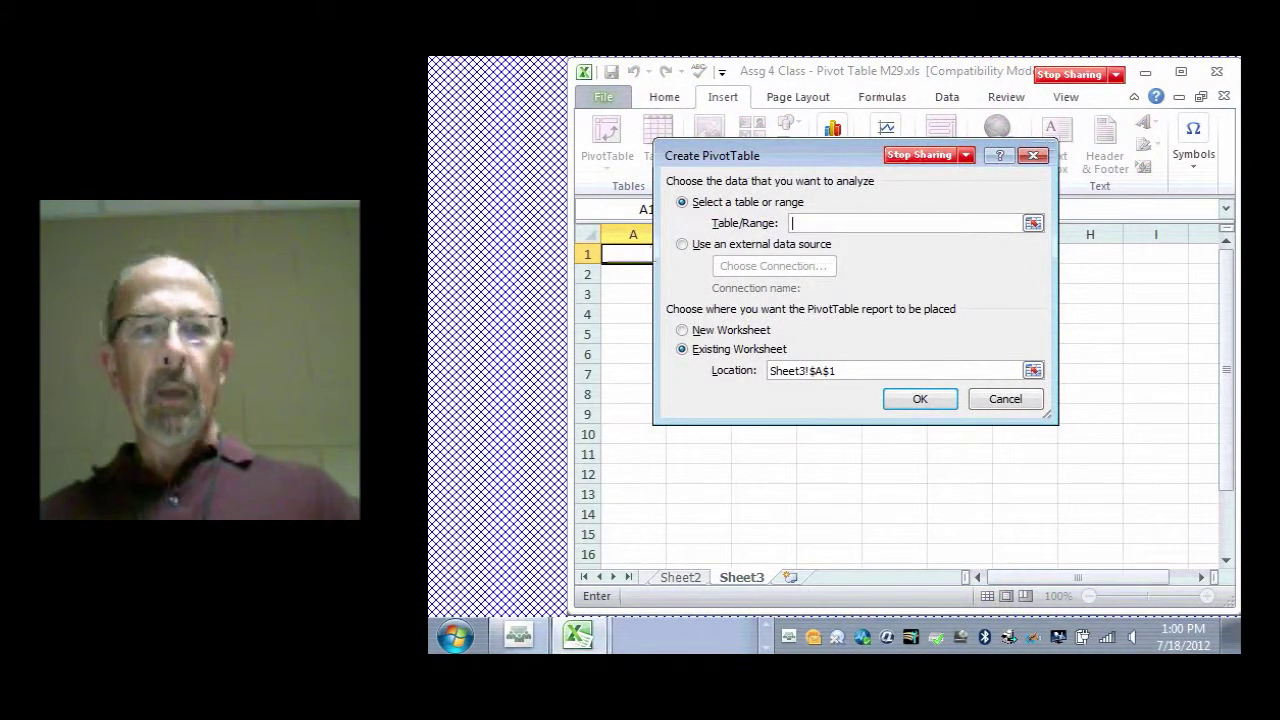
key(ctrl+Page_Up)
key(ctrl+Page_Up)
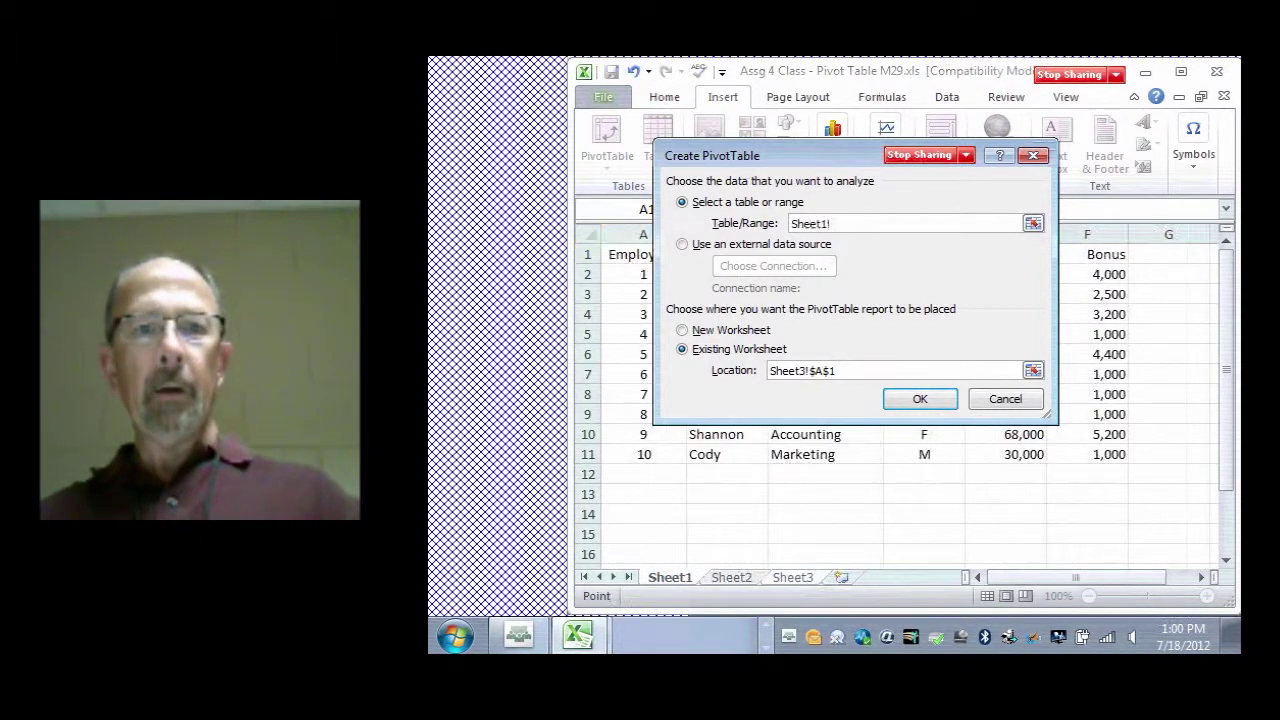
drag(1087, 454, 605, 254)
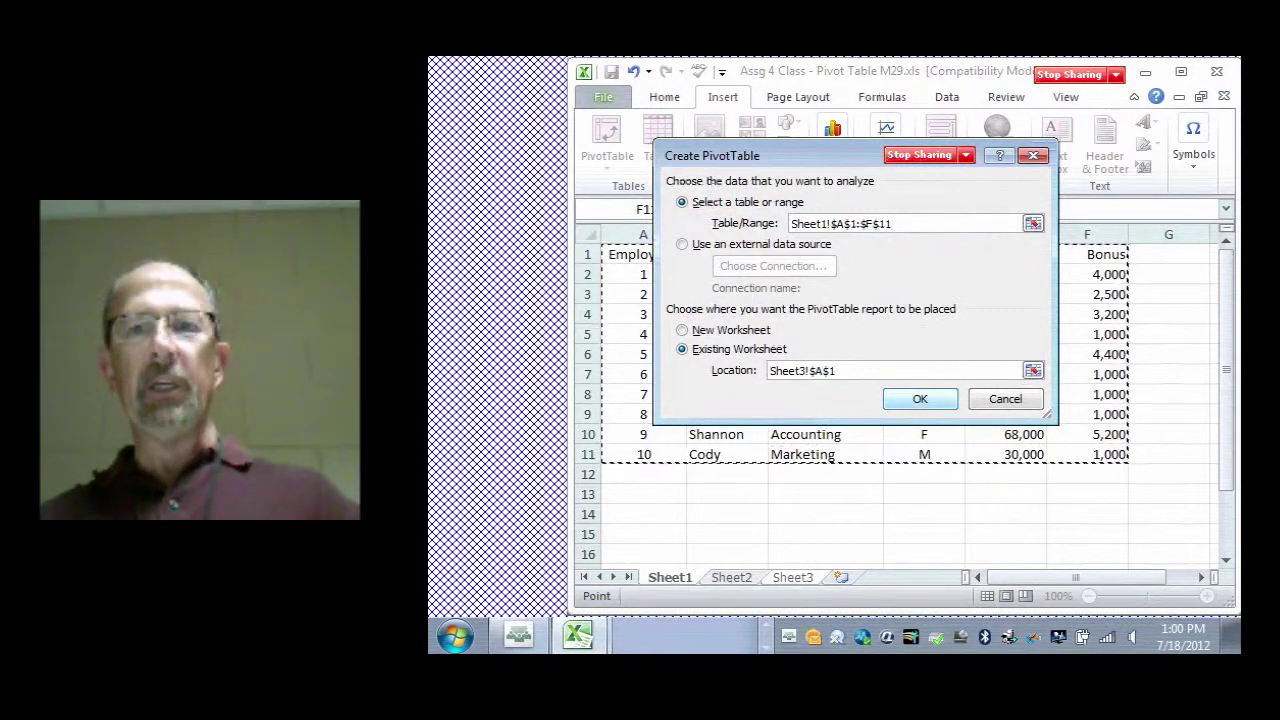
key(Return)
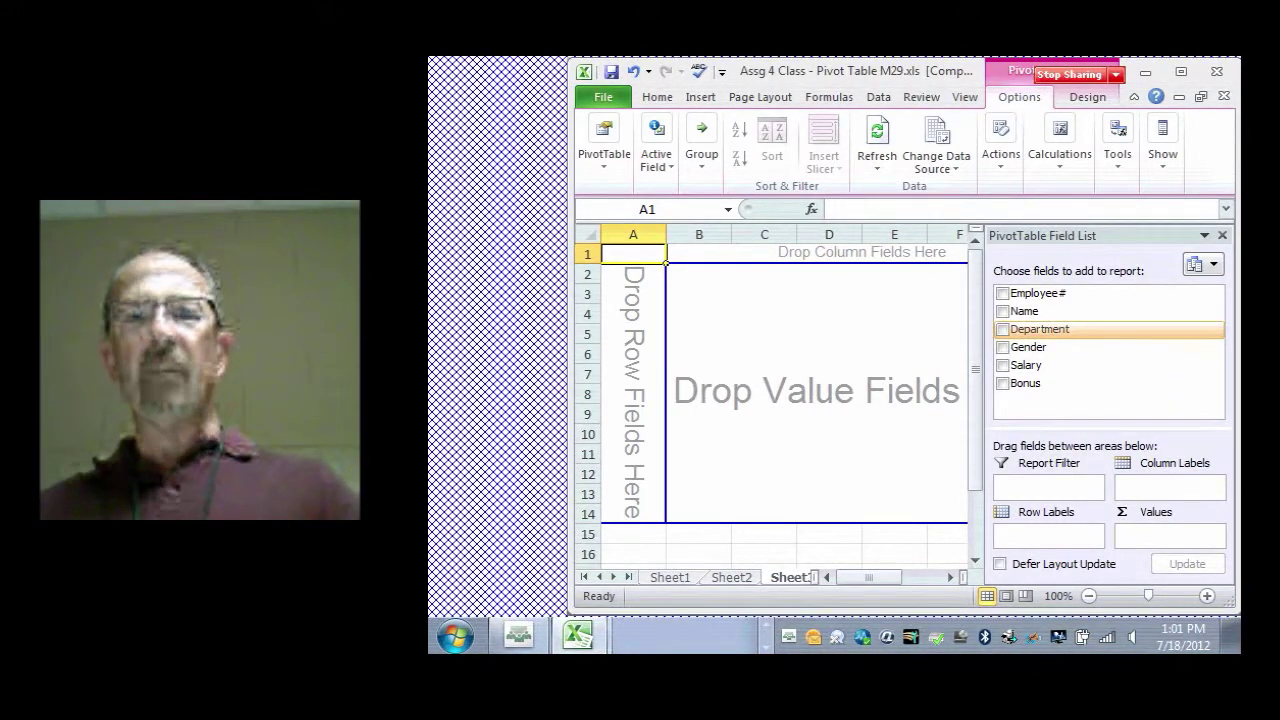
Add Department, Salary, Bonus and Gender to the Sheet3 PivotTable, with gender nested under department in the rows.
click(1002, 329)
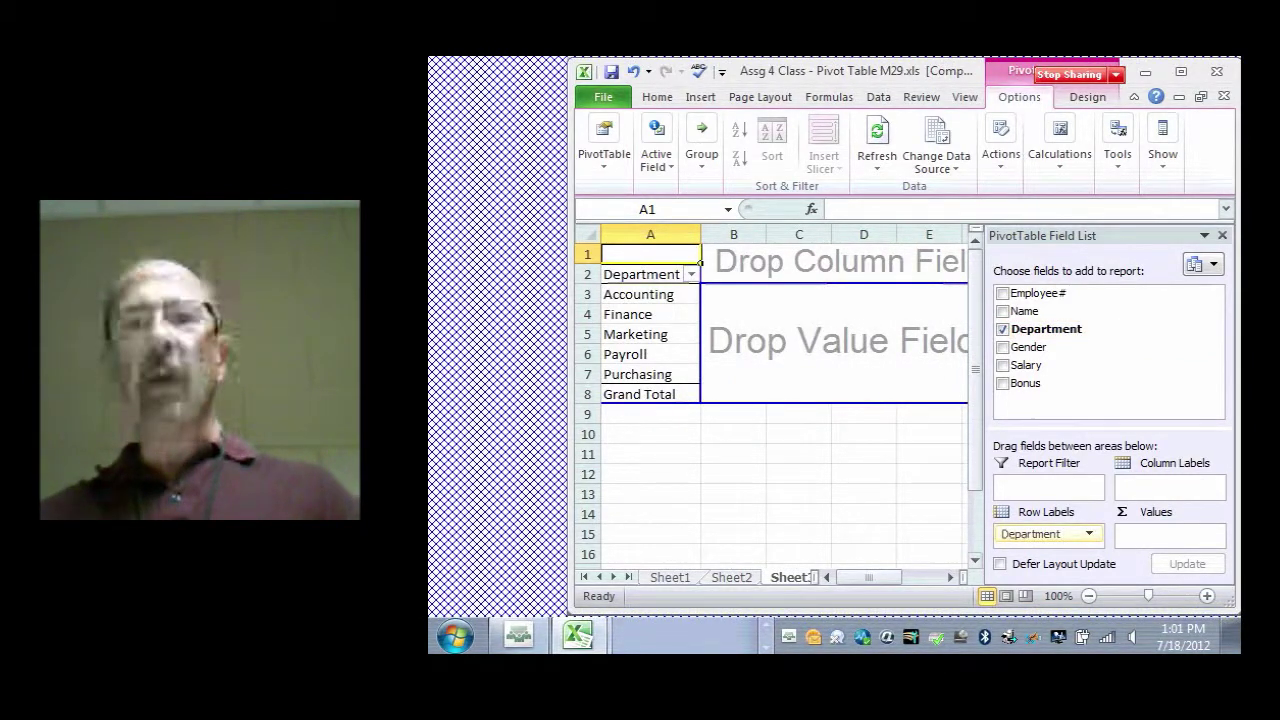
click(1002, 365)
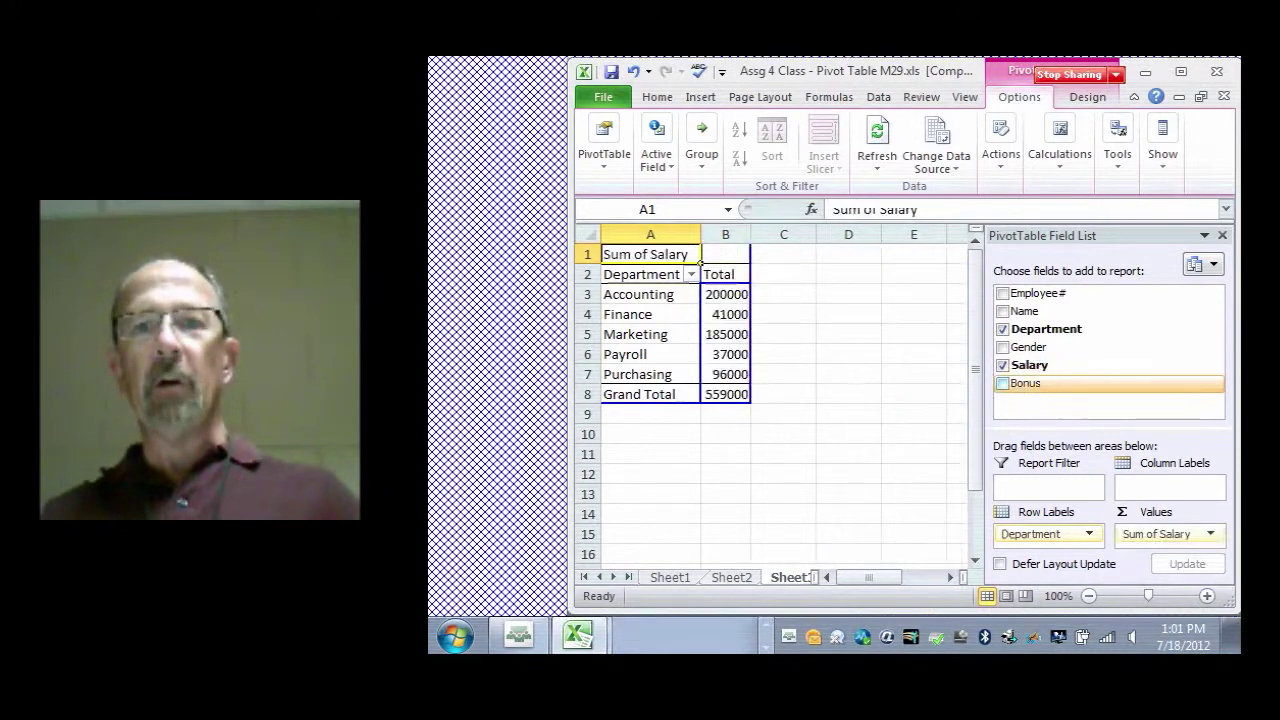
click(1002, 383)
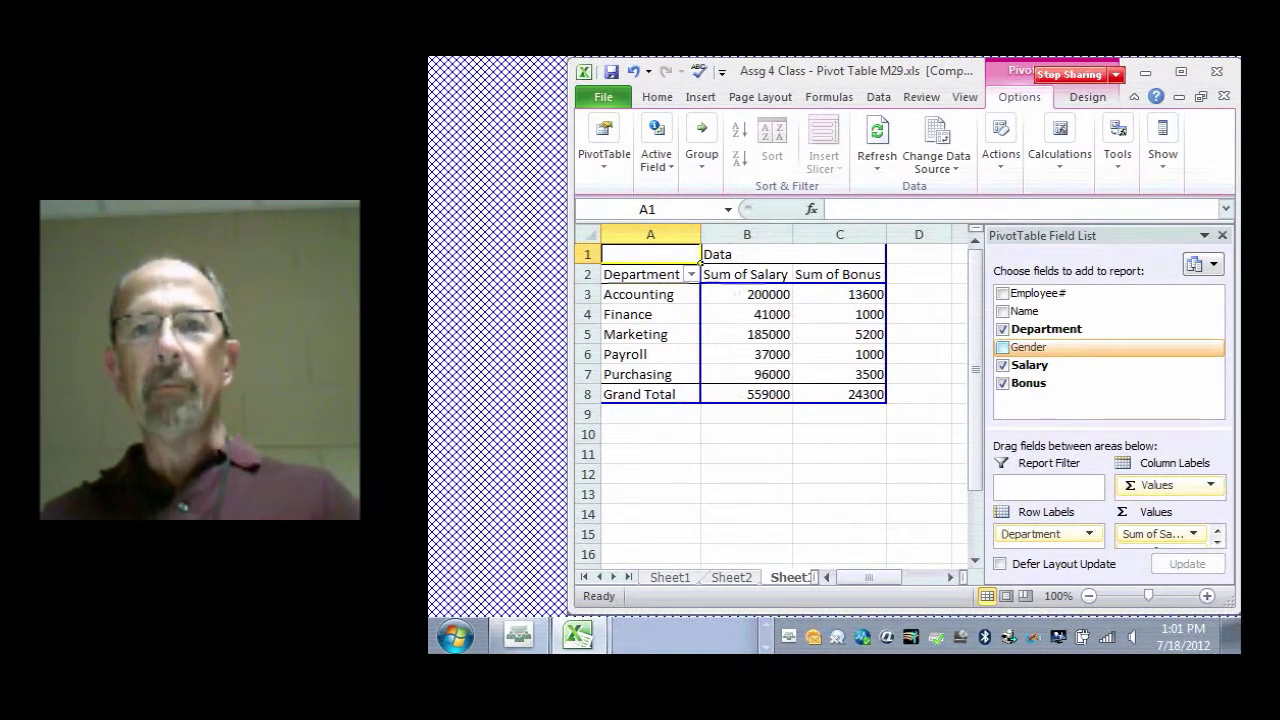
click(1003, 347)
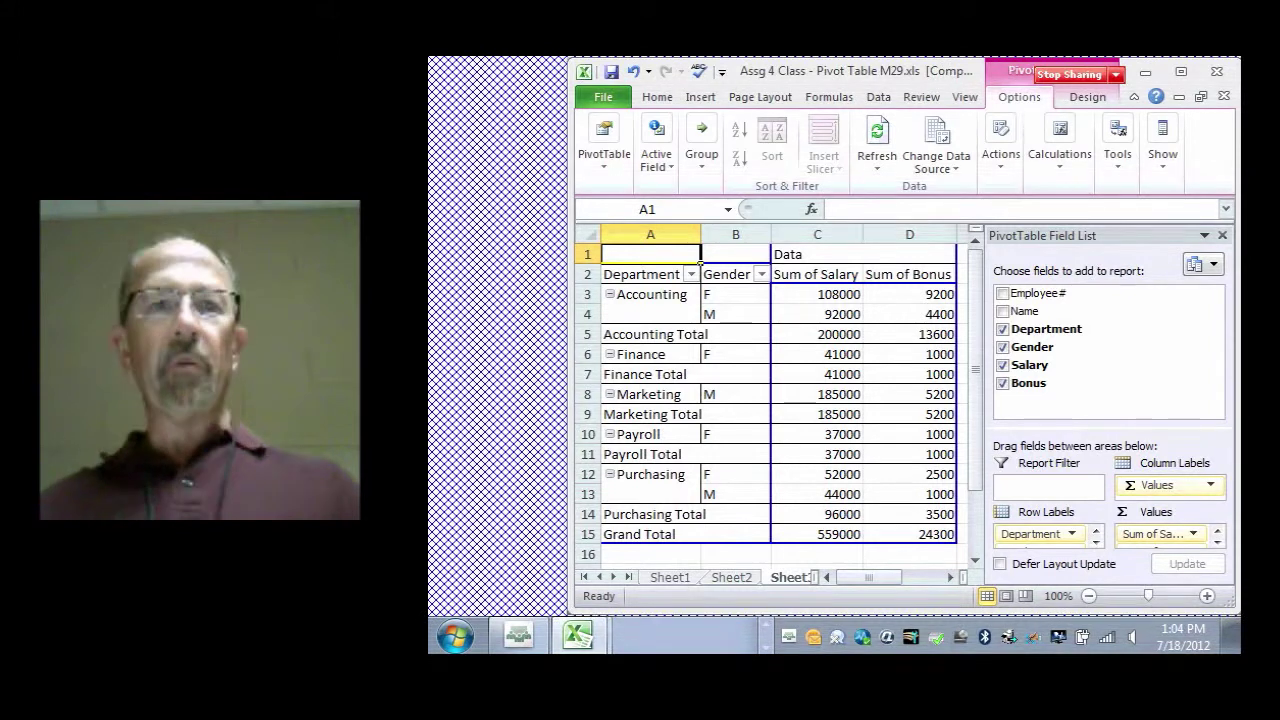
Close the Assg 4 Class - Pivot Table M29.xls workbook without saving the changes.
key(alt+f)
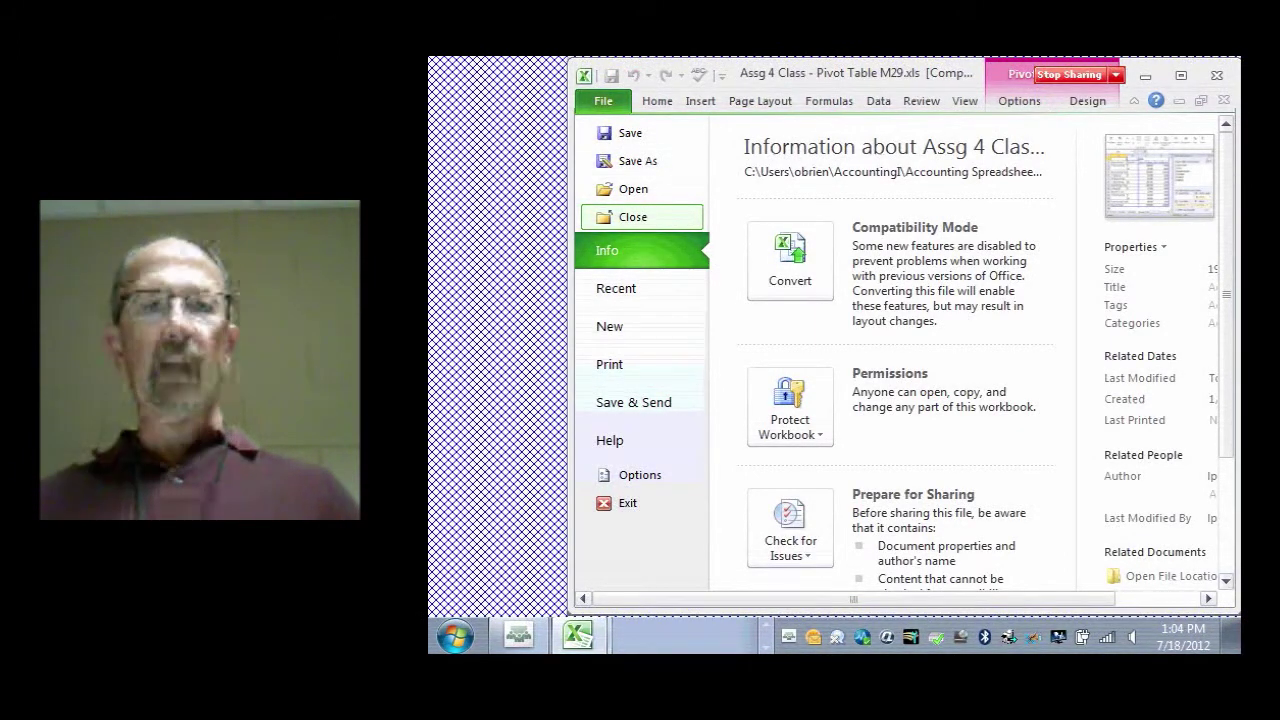
click(641, 217)
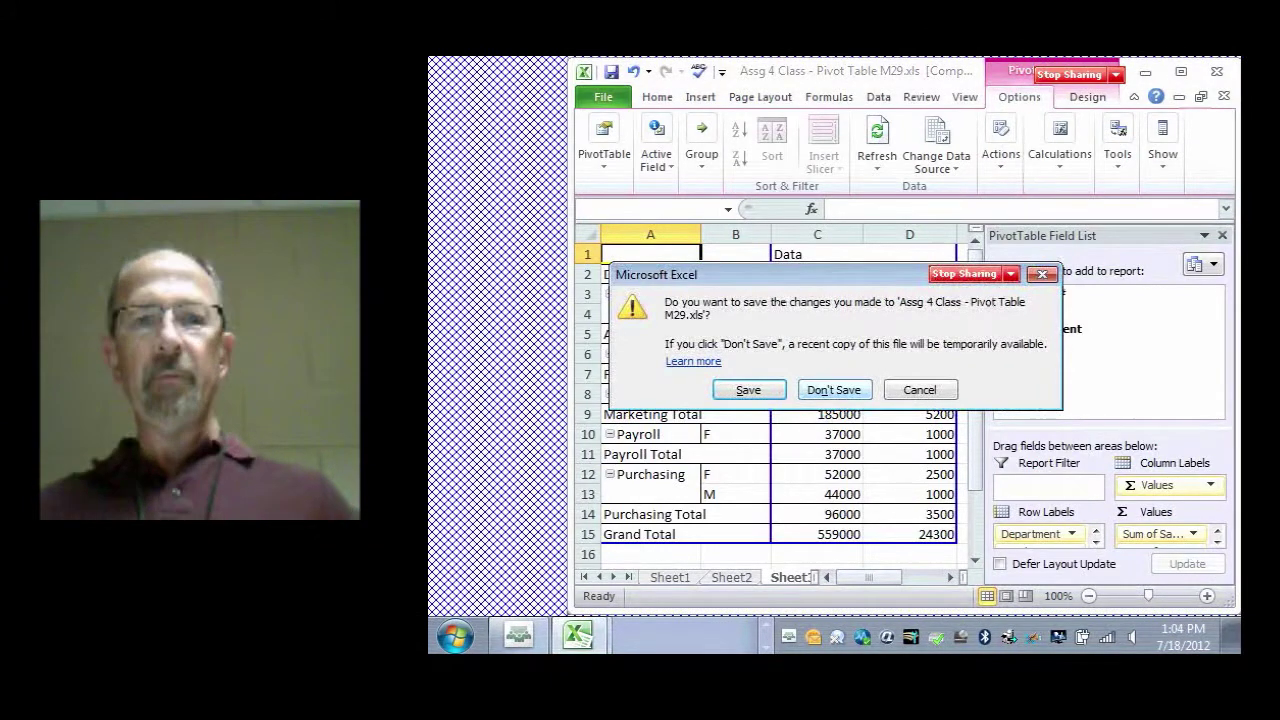
click(834, 390)
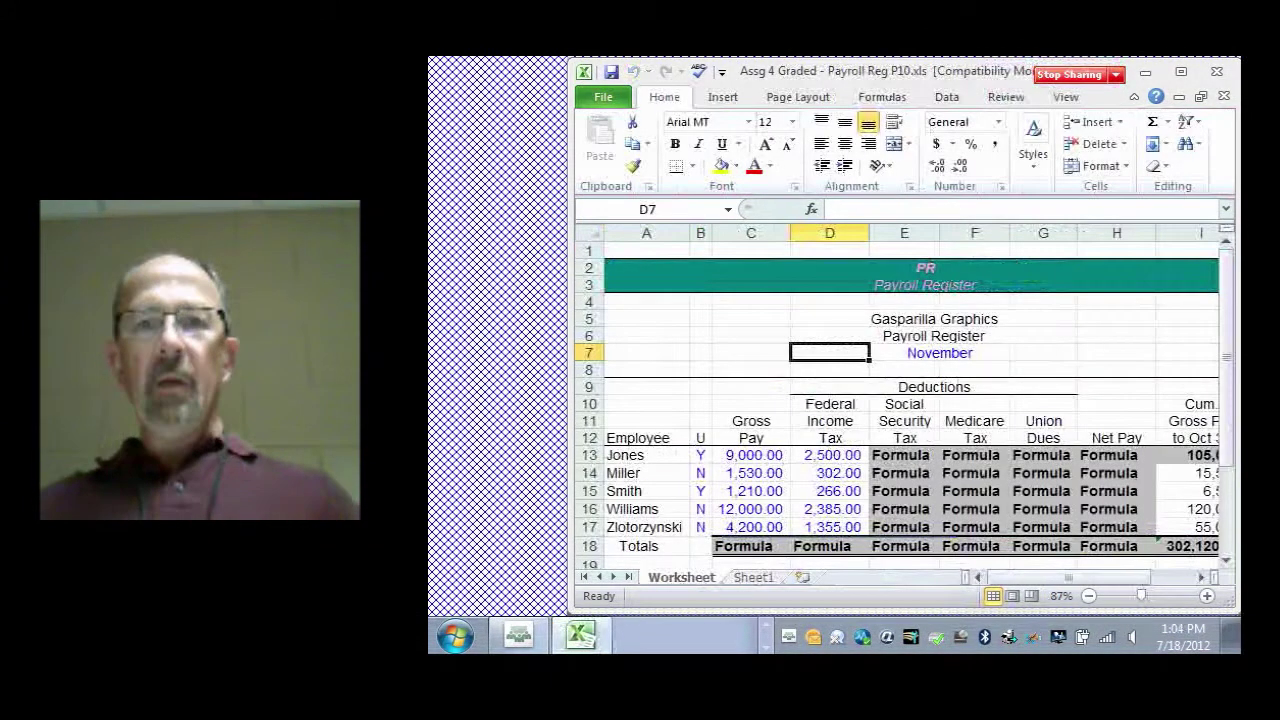
Examine the payroll register's deduction columns, totals row, cumulative gross pay columns and tax information table to see which cells need formulas.
scroll(905, 410, down, 3)
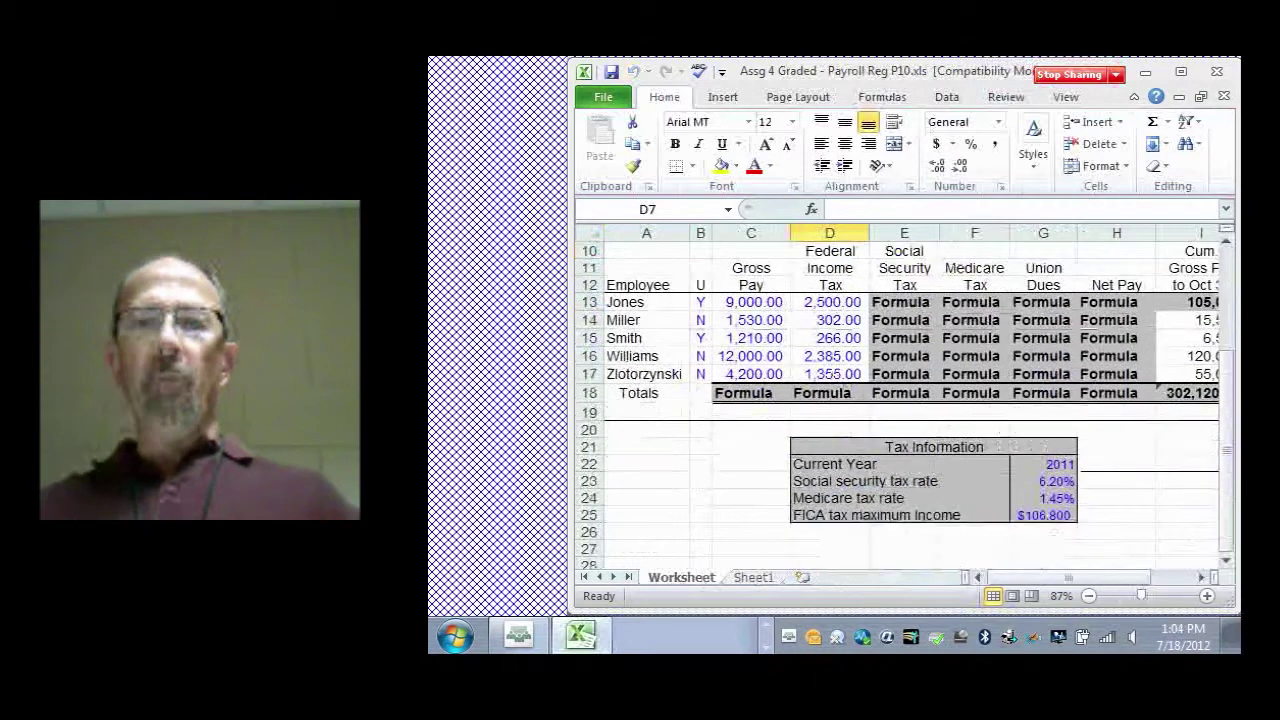
scroll(905, 410, up, 1)
scroll(905, 410, down, 1)
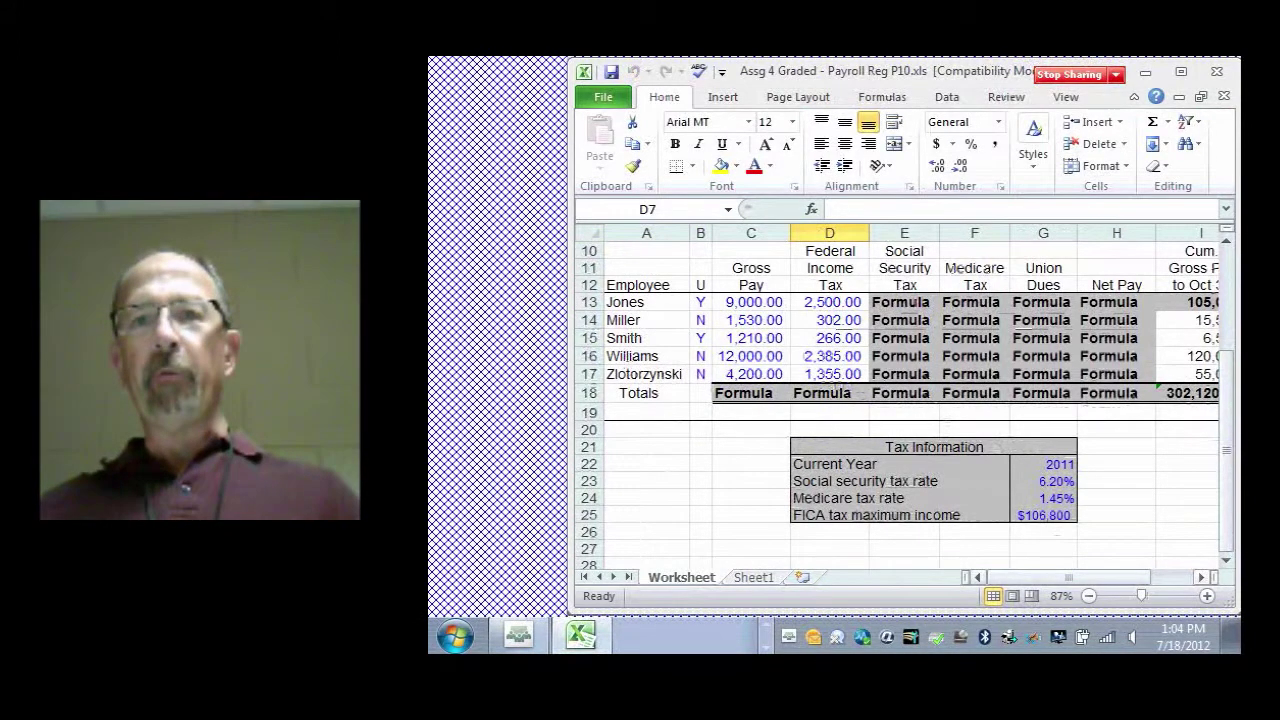
scroll(905, 420, up, 1)
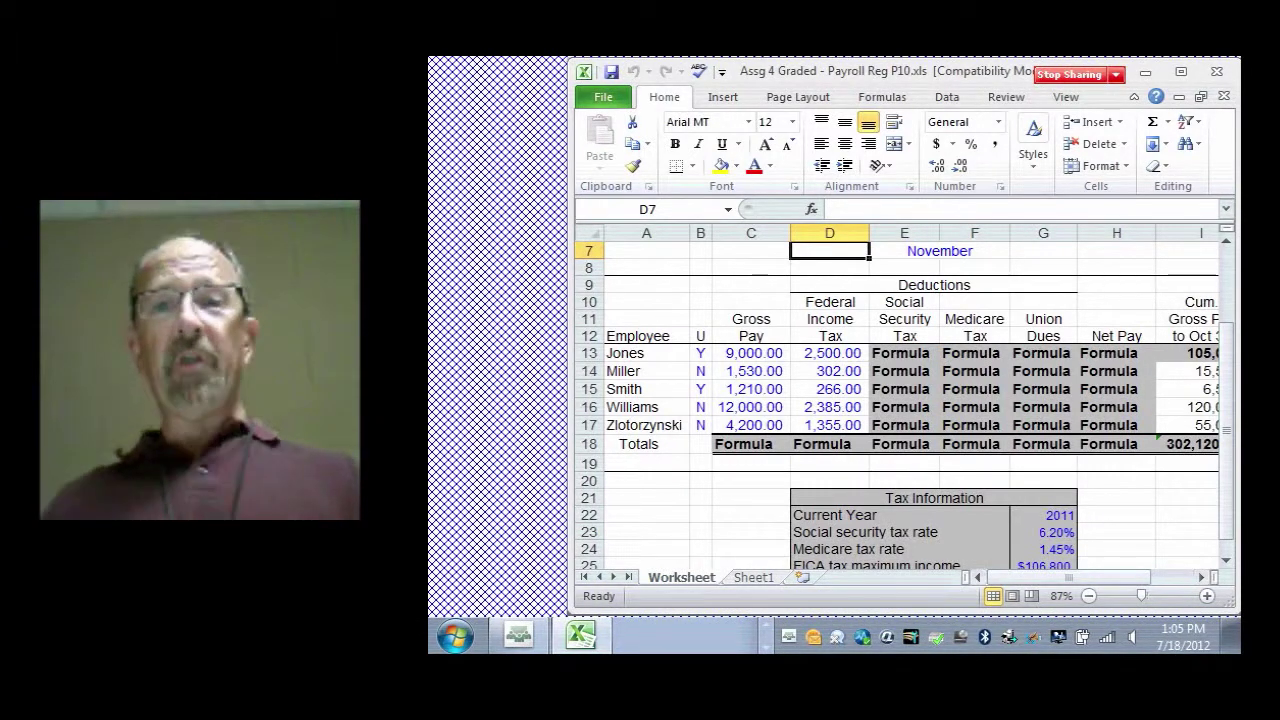
drag(975, 302, 975, 463)
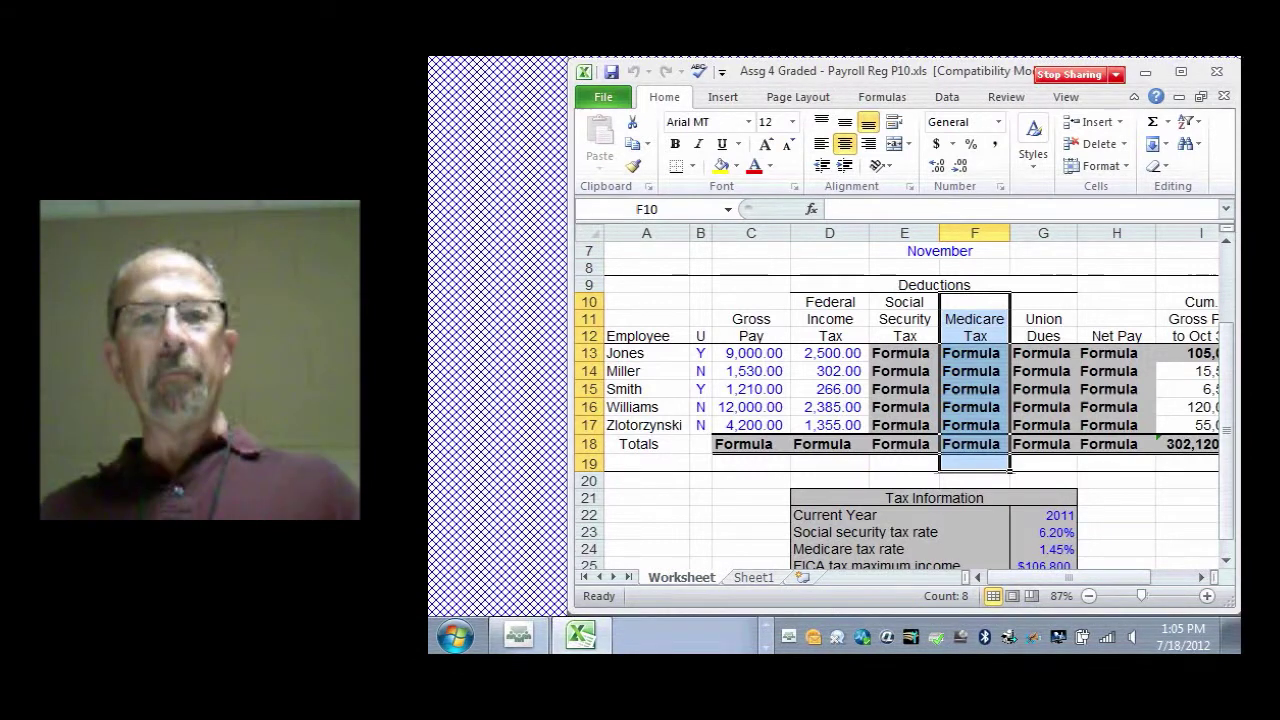
drag(750, 444, 1077, 452)
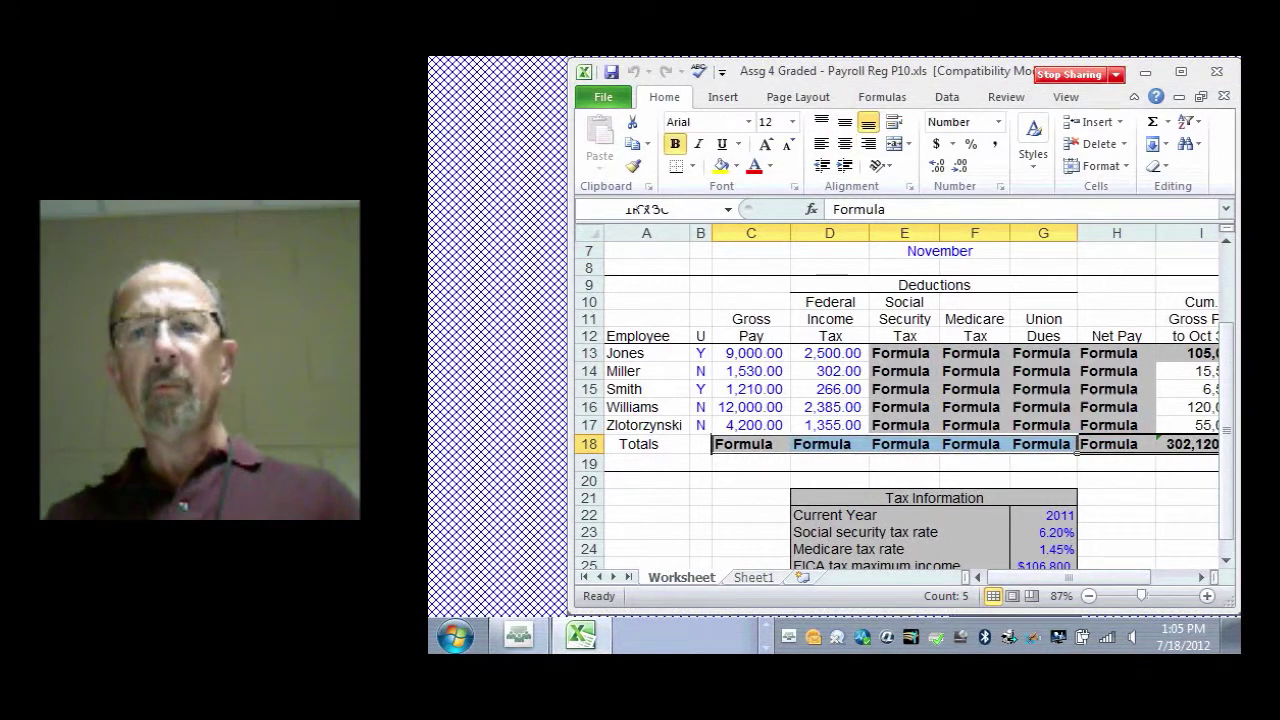
scroll(1077, 452, right, 2)
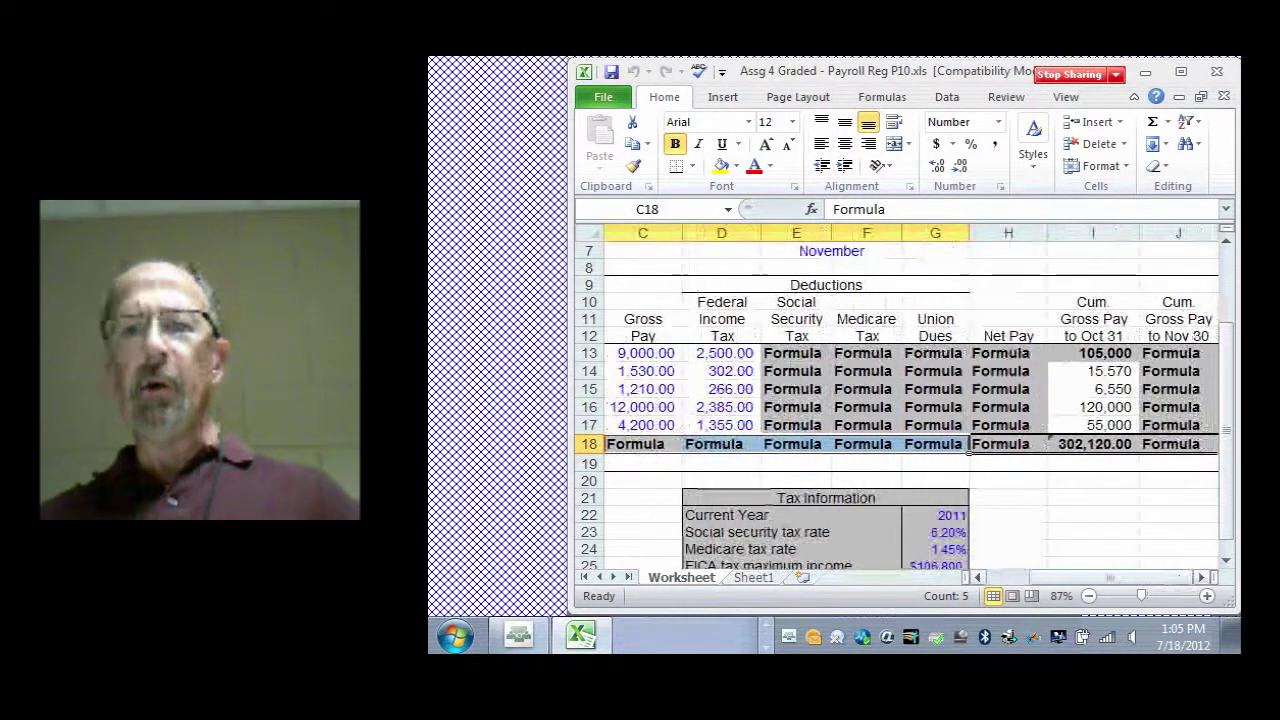
drag(1178, 267, 1178, 463)
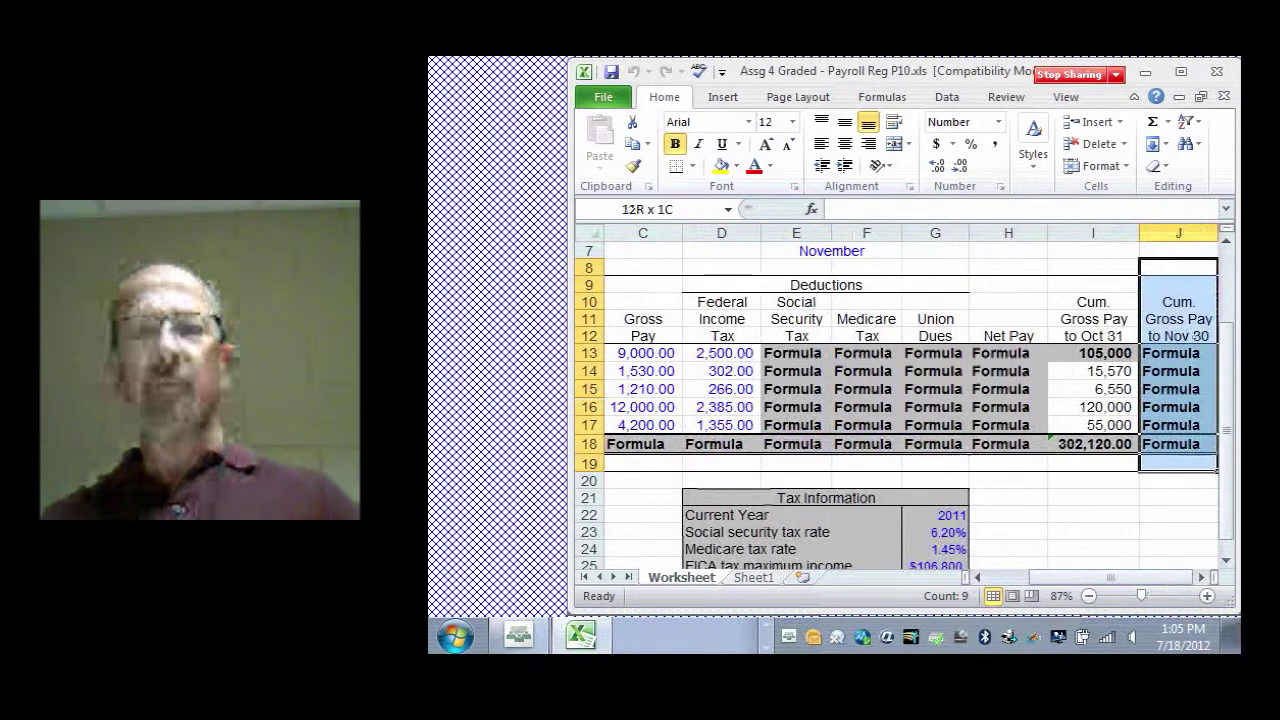
click(1093, 531)
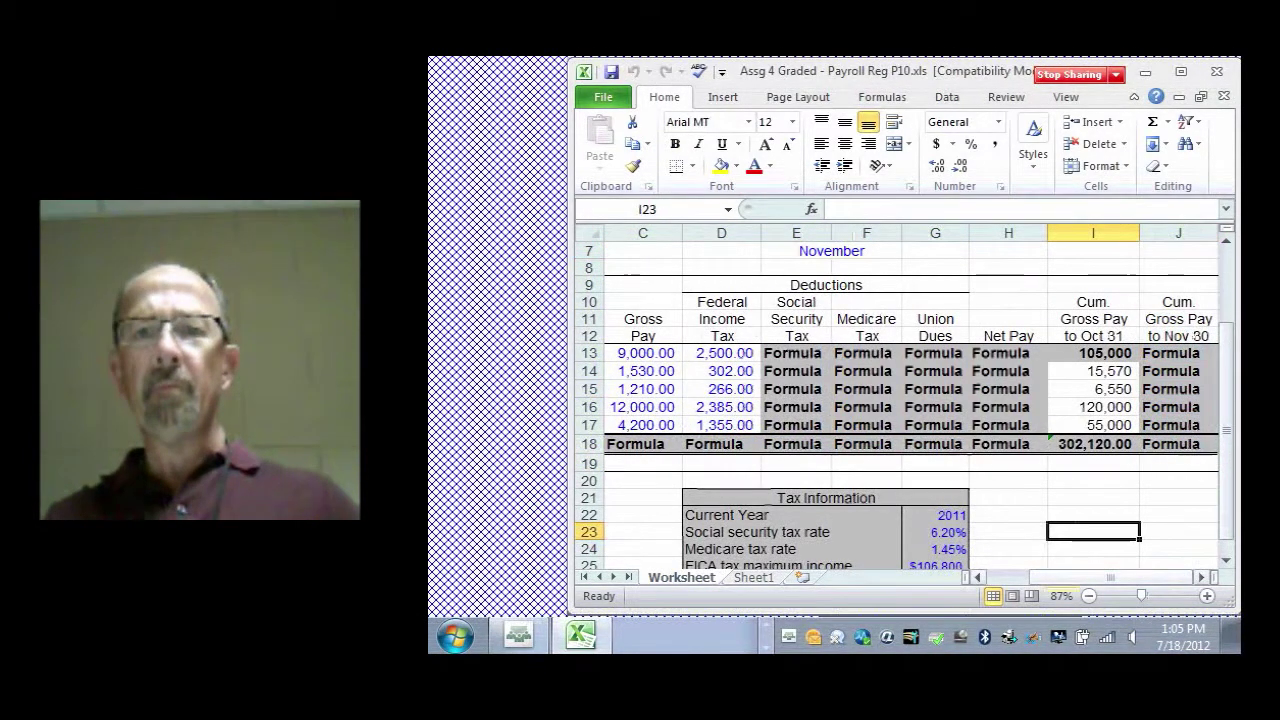
scroll(912, 400, left, 1)
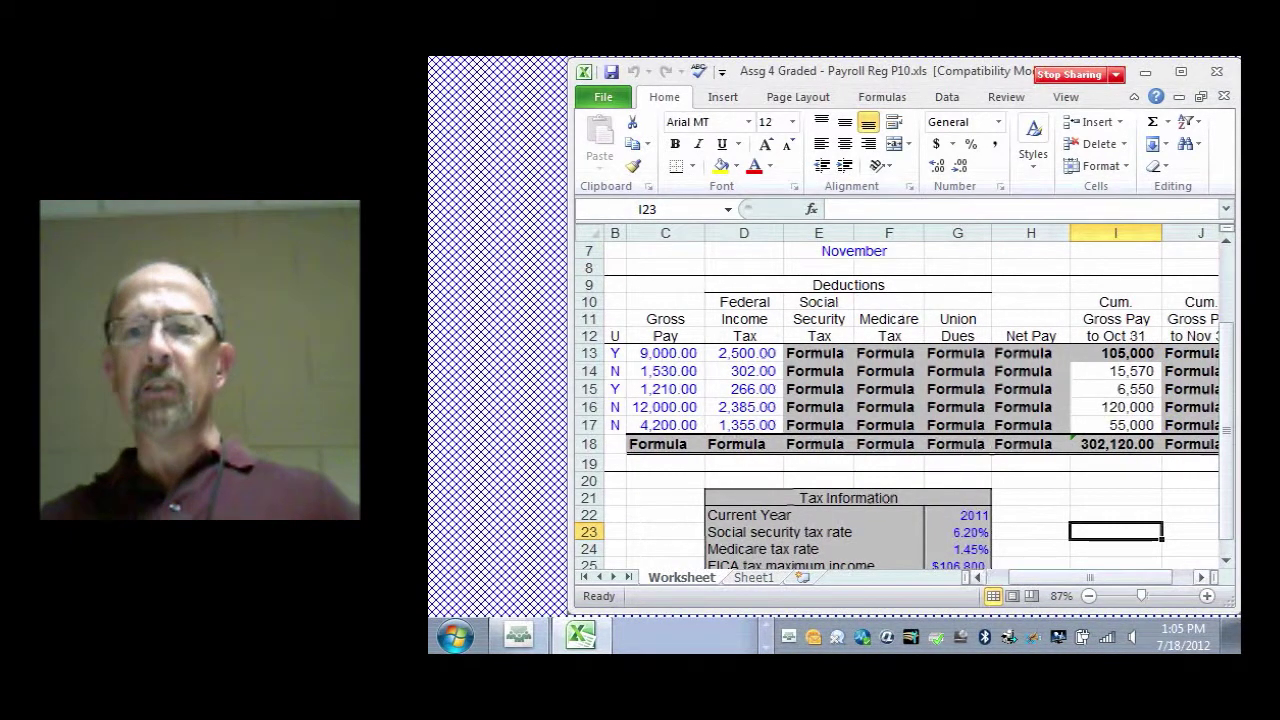
scroll(912, 400, right, 1)
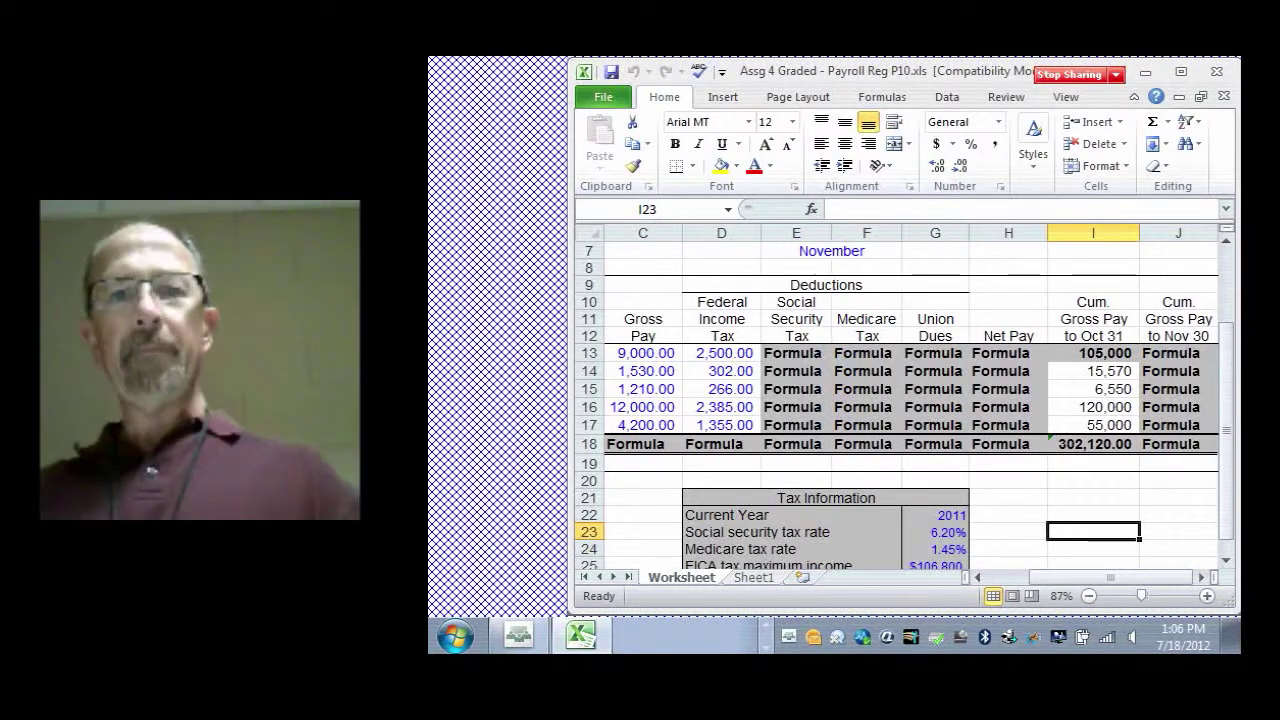
drag(796, 302, 831, 452)
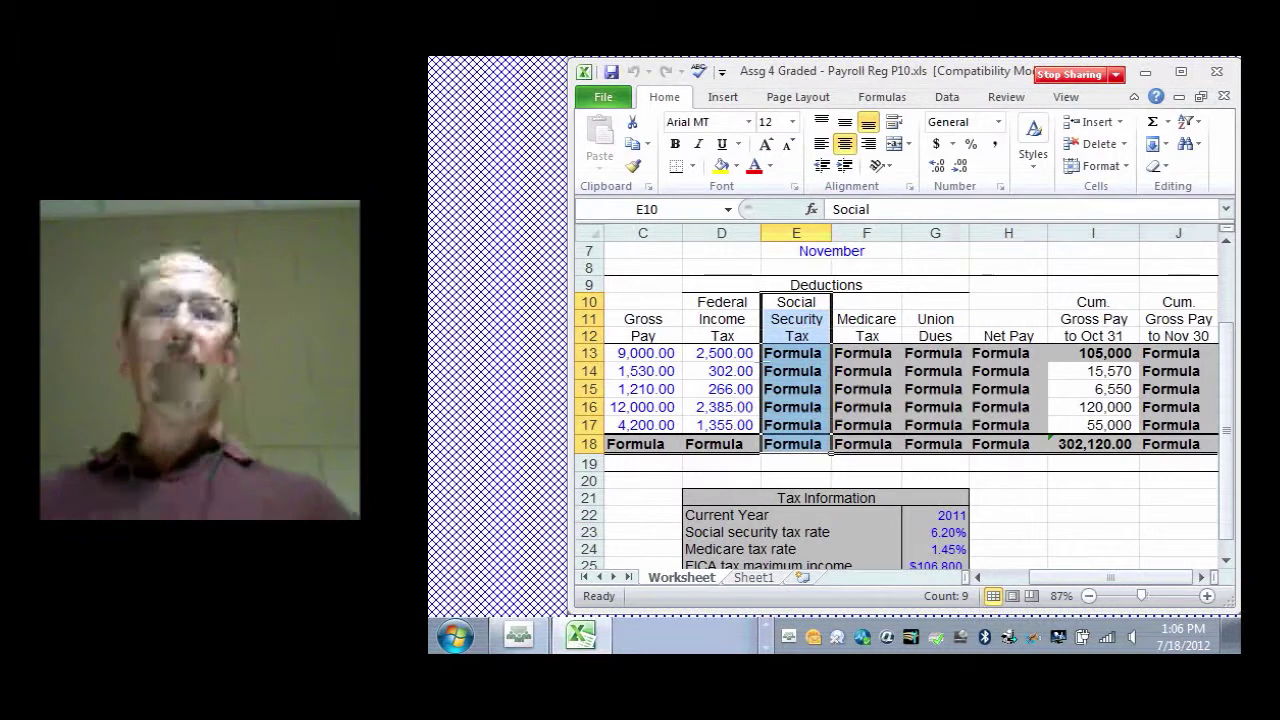
click(796, 354)
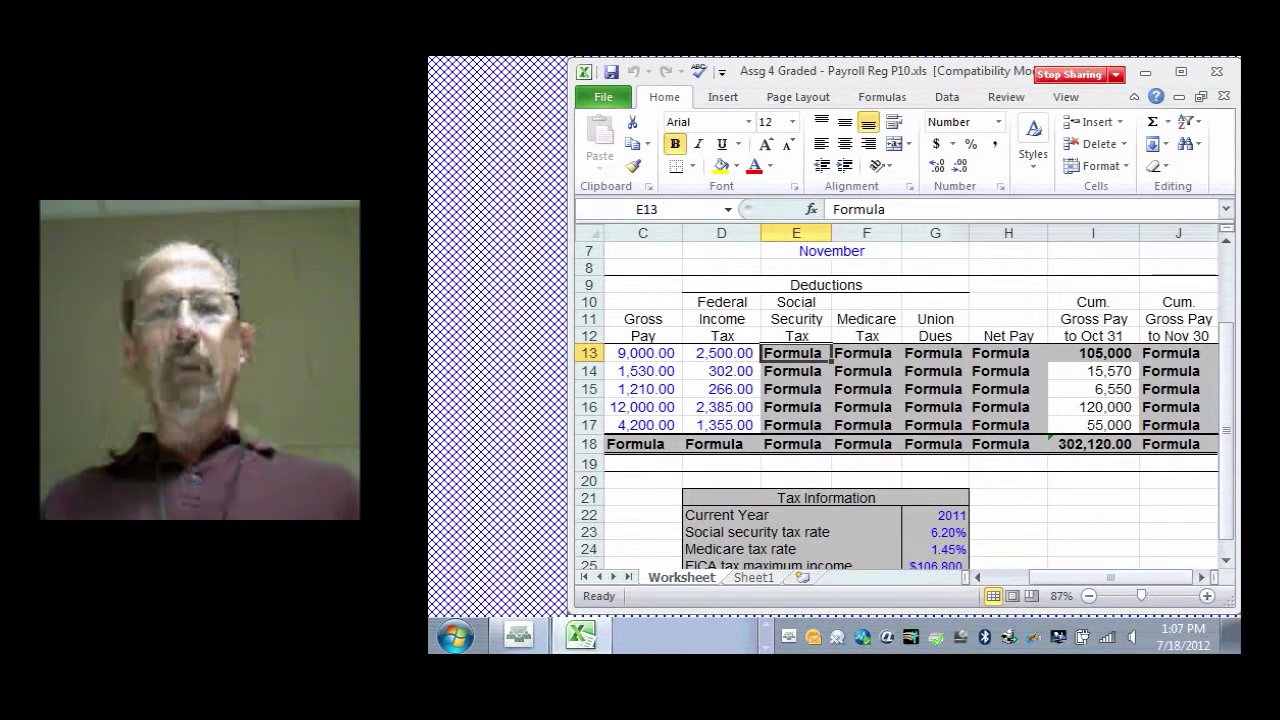
click(935, 353)
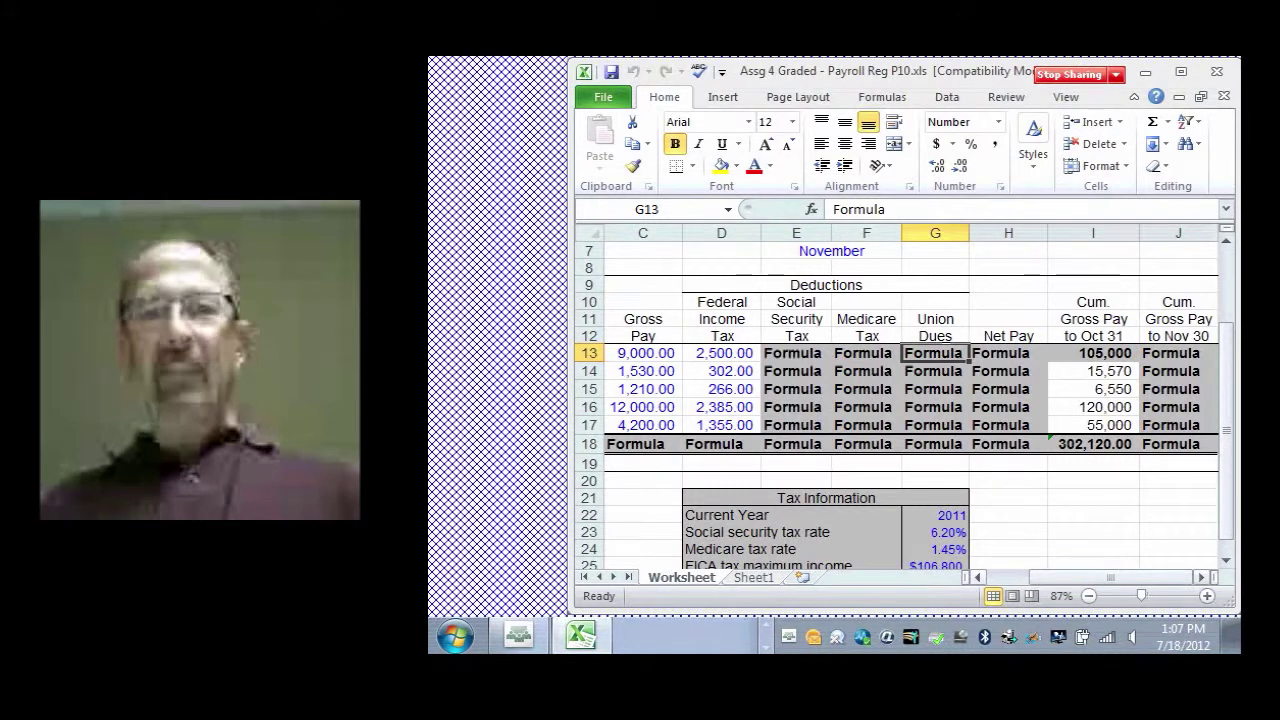
Examine the union membership column and the employees' Social Security Tax cells in the payroll register.
scroll(900, 400, left, 2)
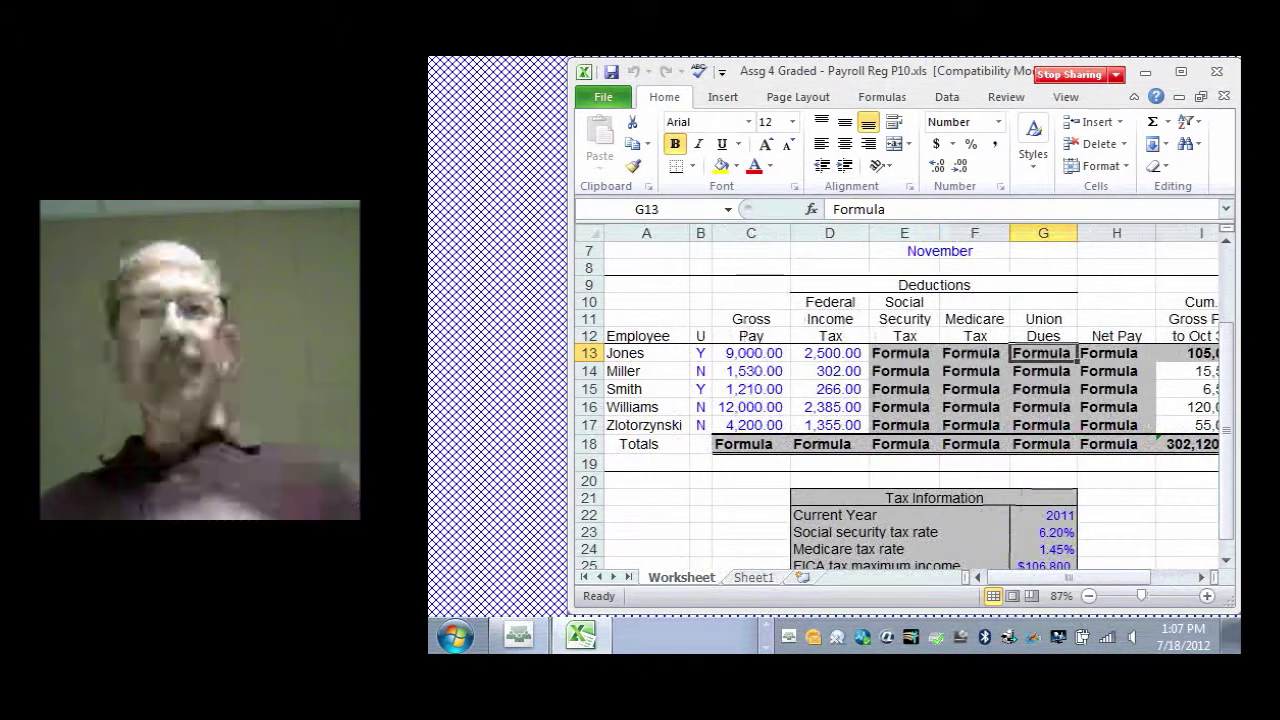
click(700, 353)
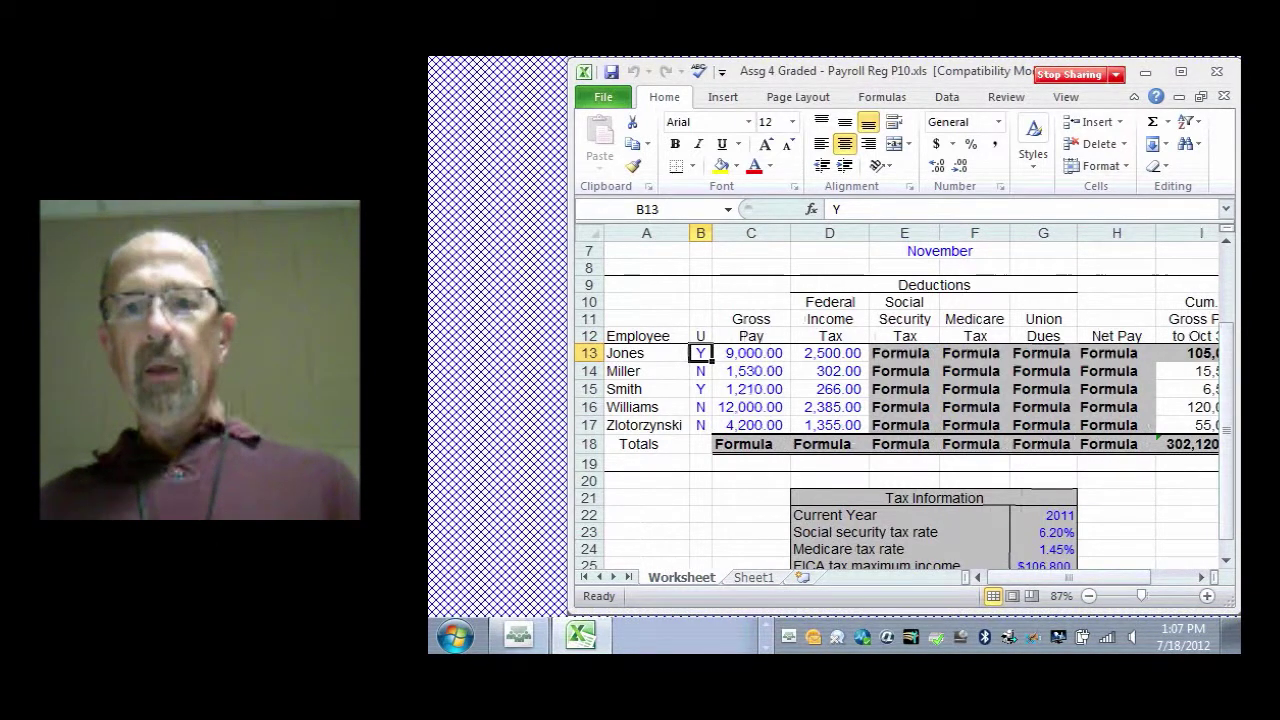
scroll(905, 418, down, 1)
scroll(905, 418, up, 1)
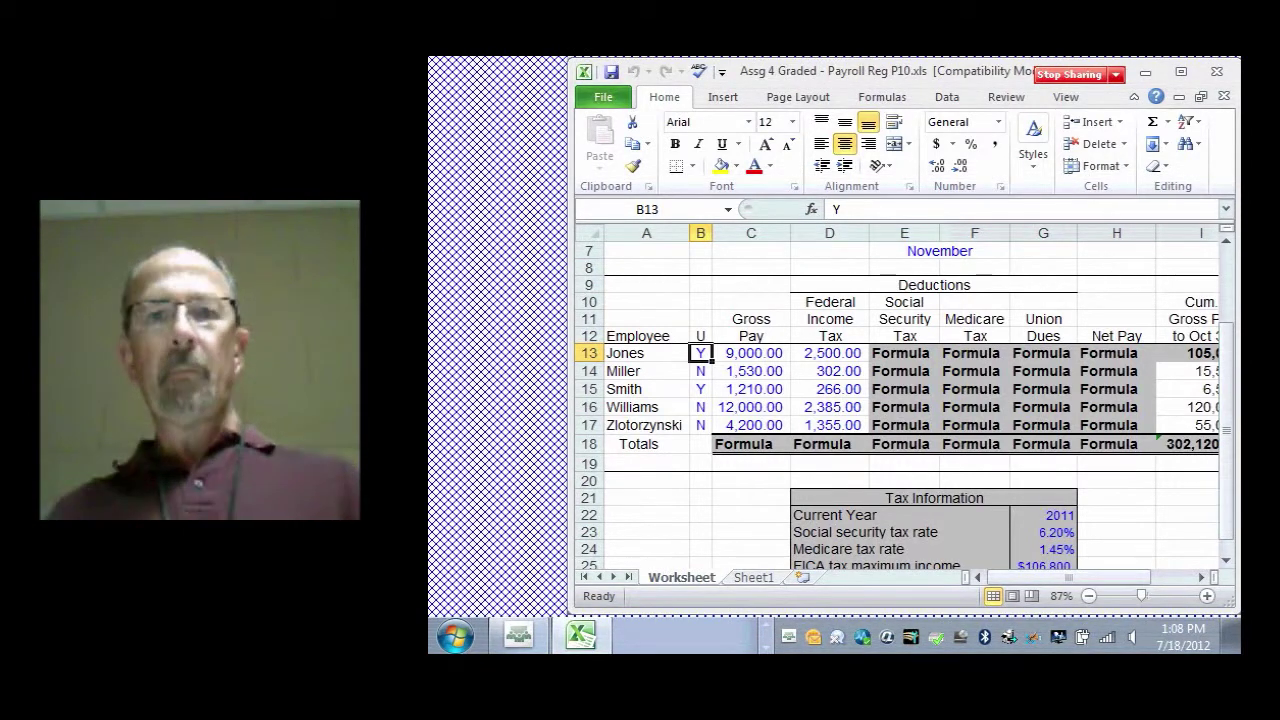
click(904, 353)
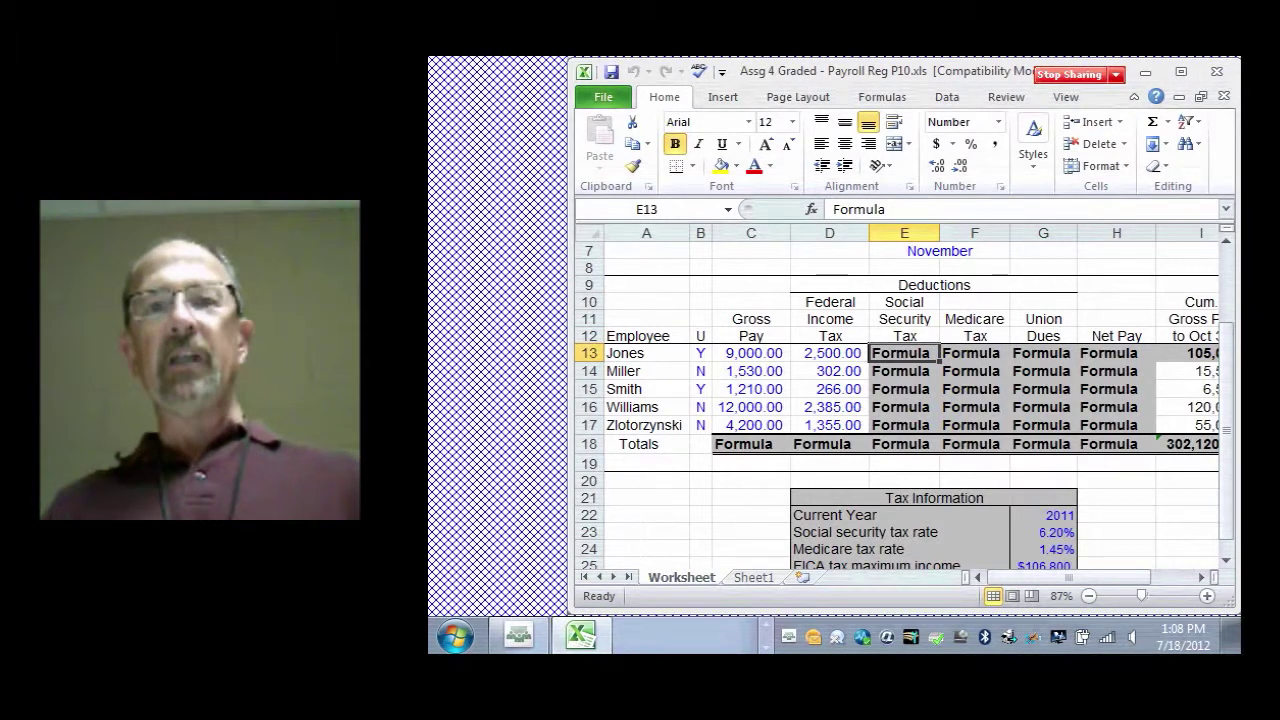
click(903, 371)
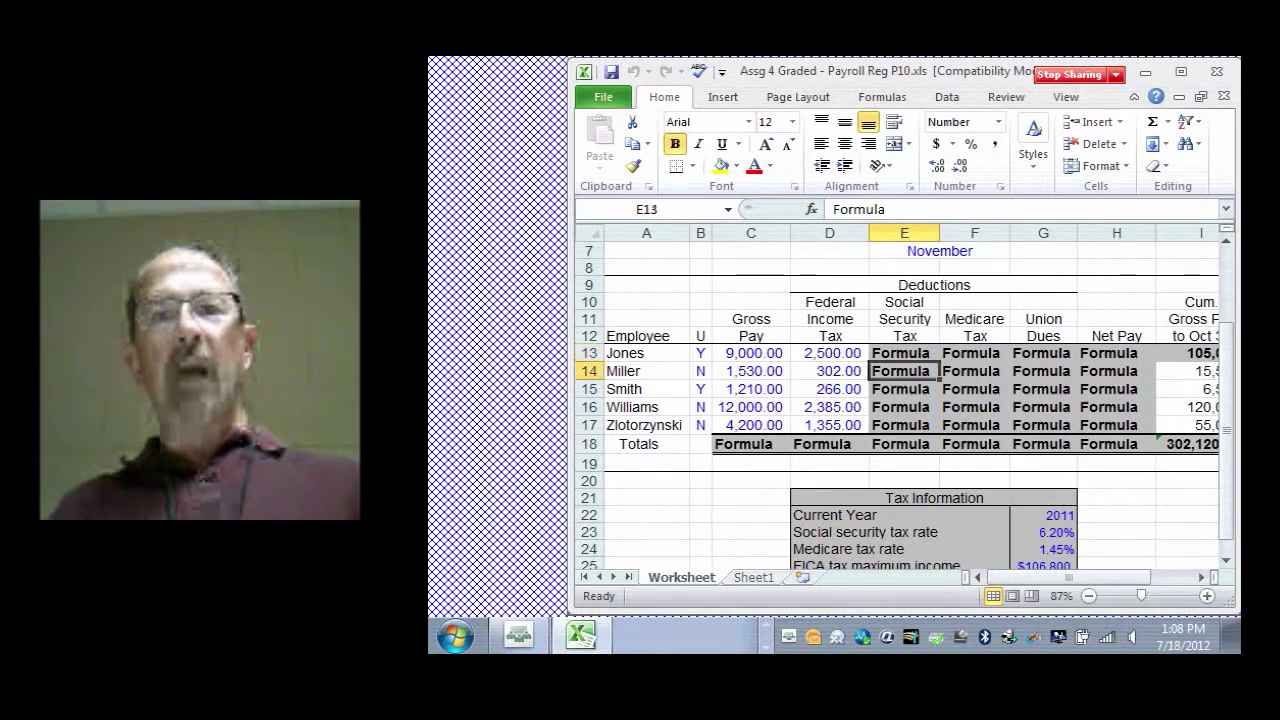
click(903, 389)
click(903, 407)
click(903, 353)
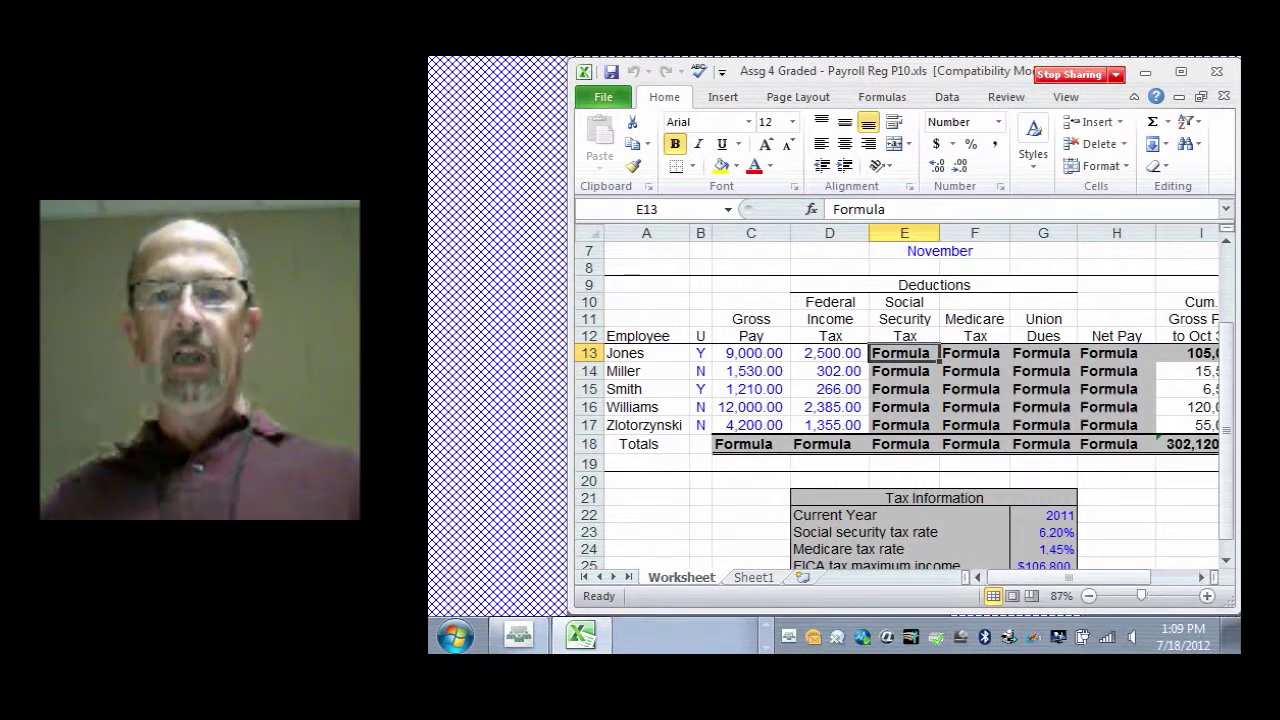
Compare the FICA tax maximum income and social security tax rate with the employees' cumulative gross pay to Oct 31 and current gross pay.
scroll(900, 400, down, 1)
click(1043, 515)
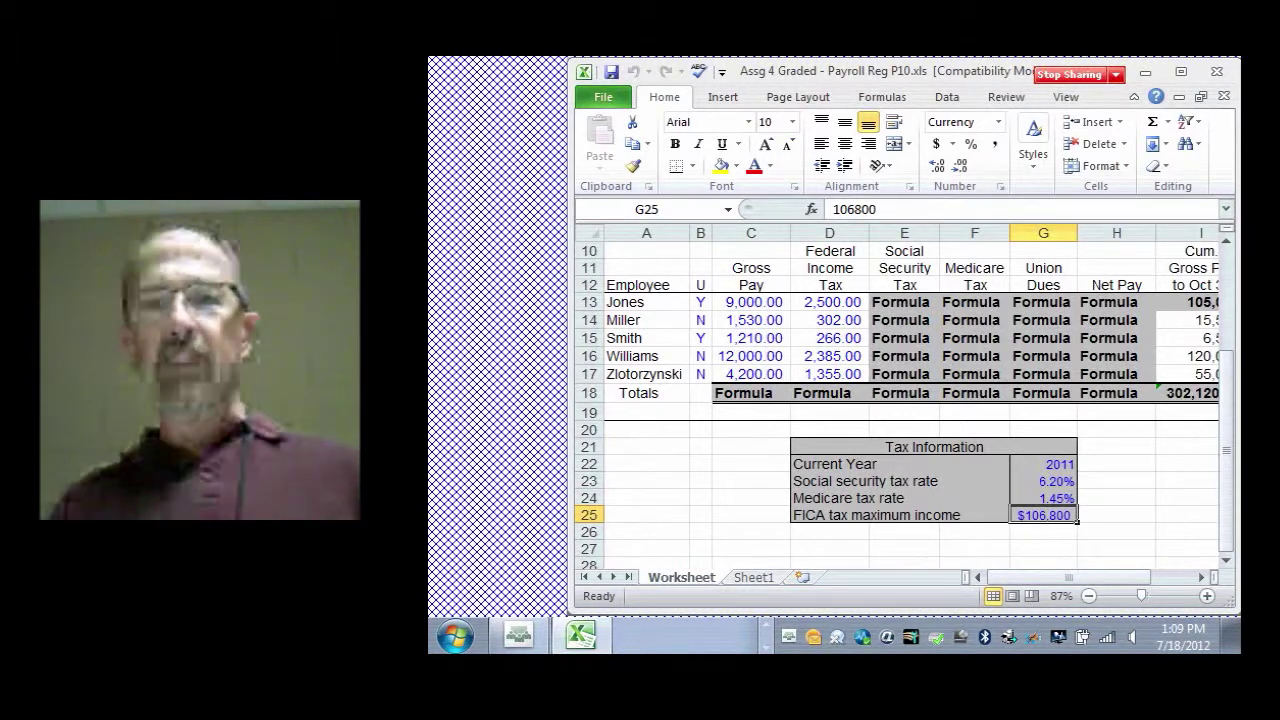
click(1043, 481)
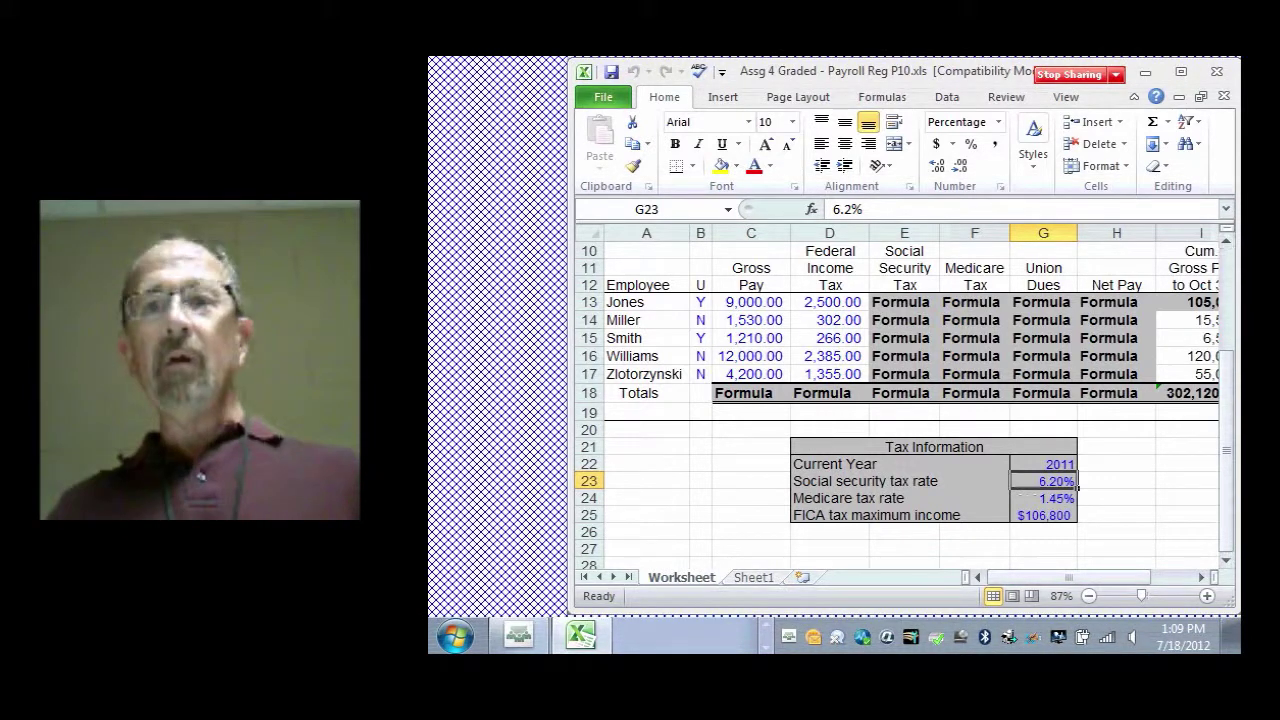
scroll(904, 400, up, 1)
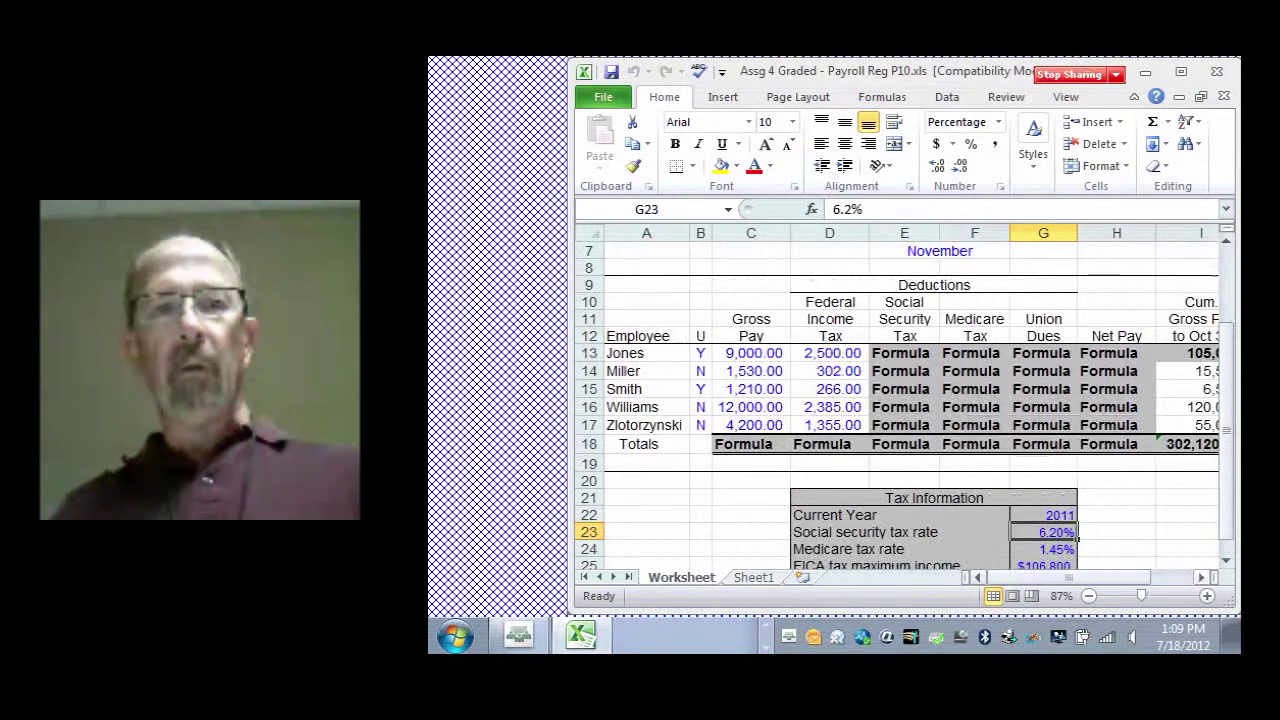
scroll(904, 400, right, 1)
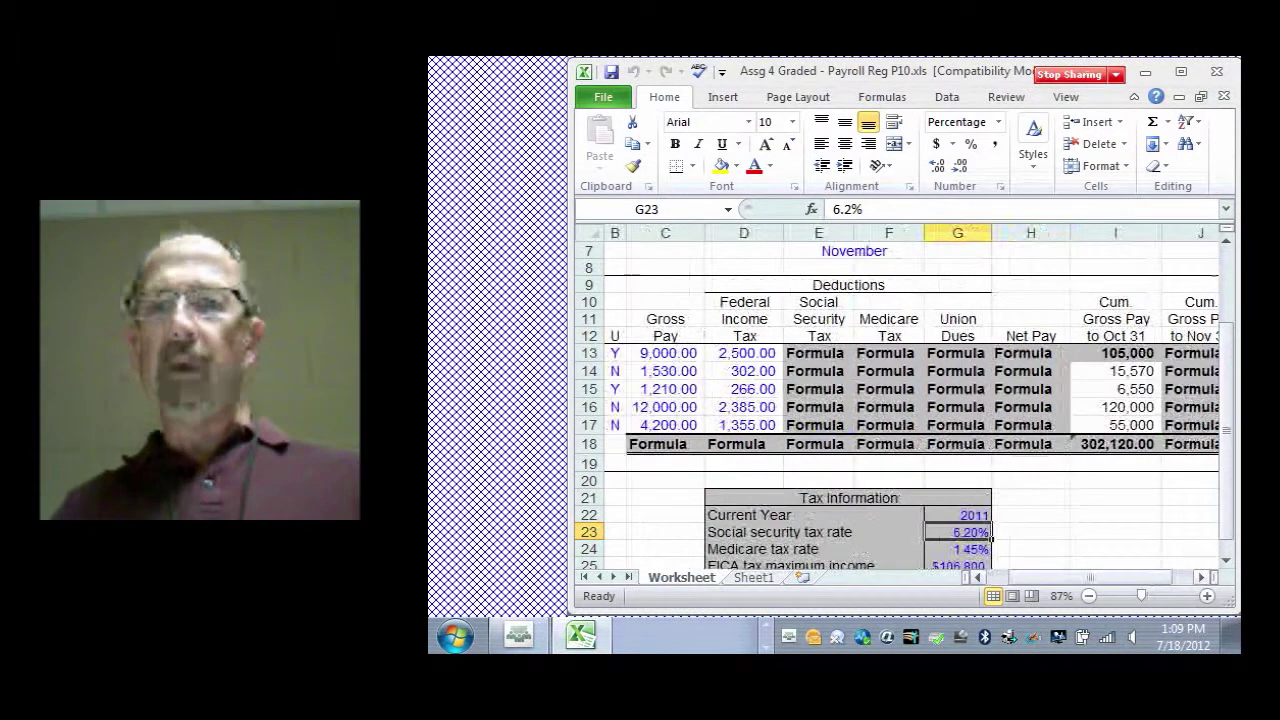
click(1116, 371)
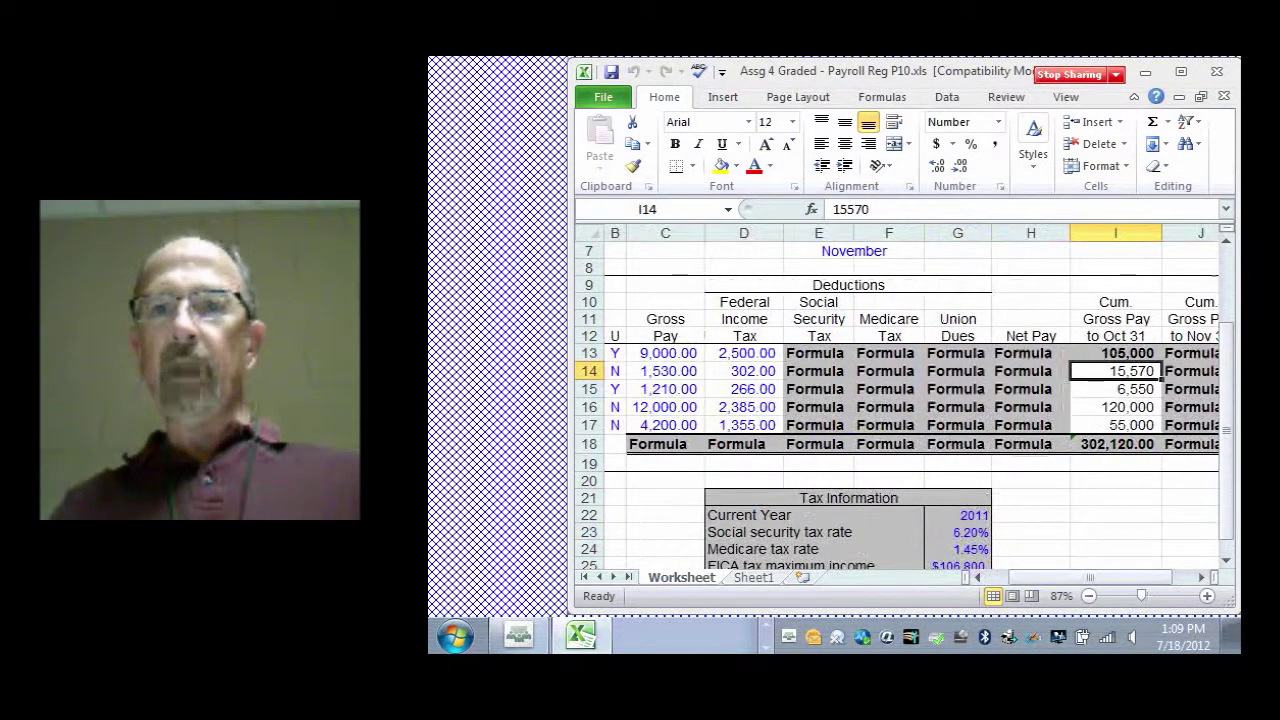
click(1116, 389)
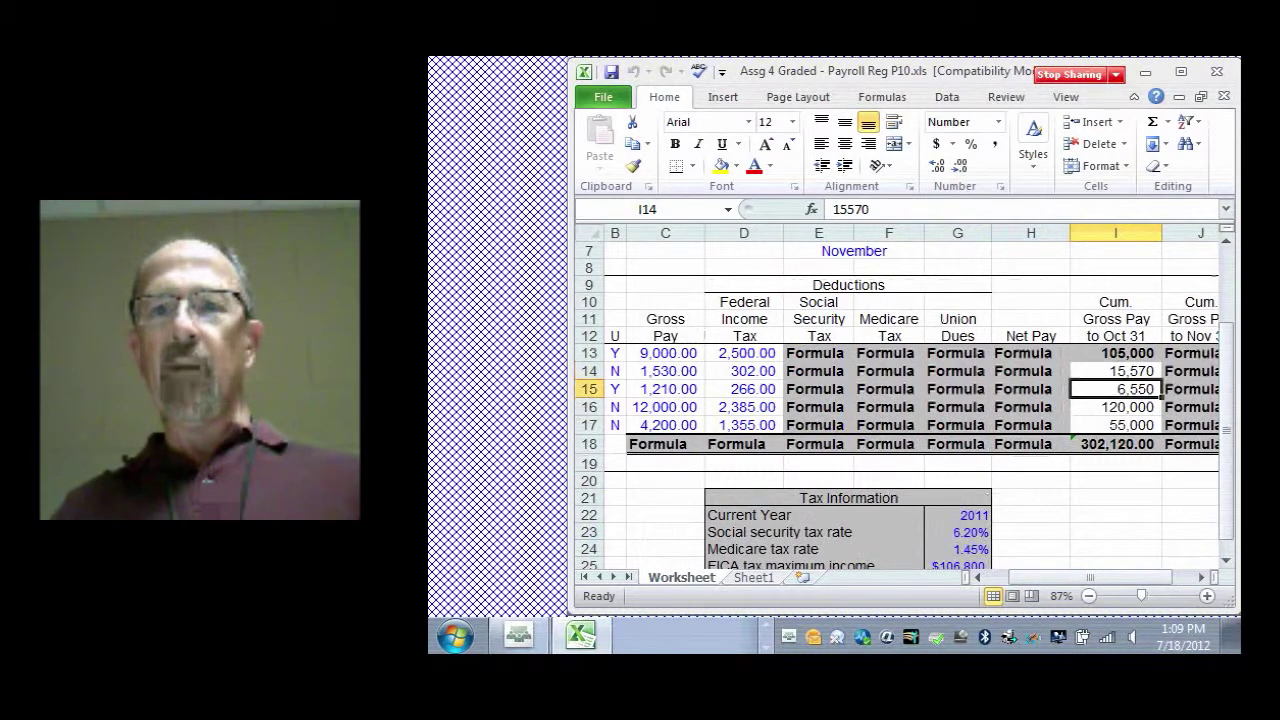
drag(1090, 577, 1068, 577)
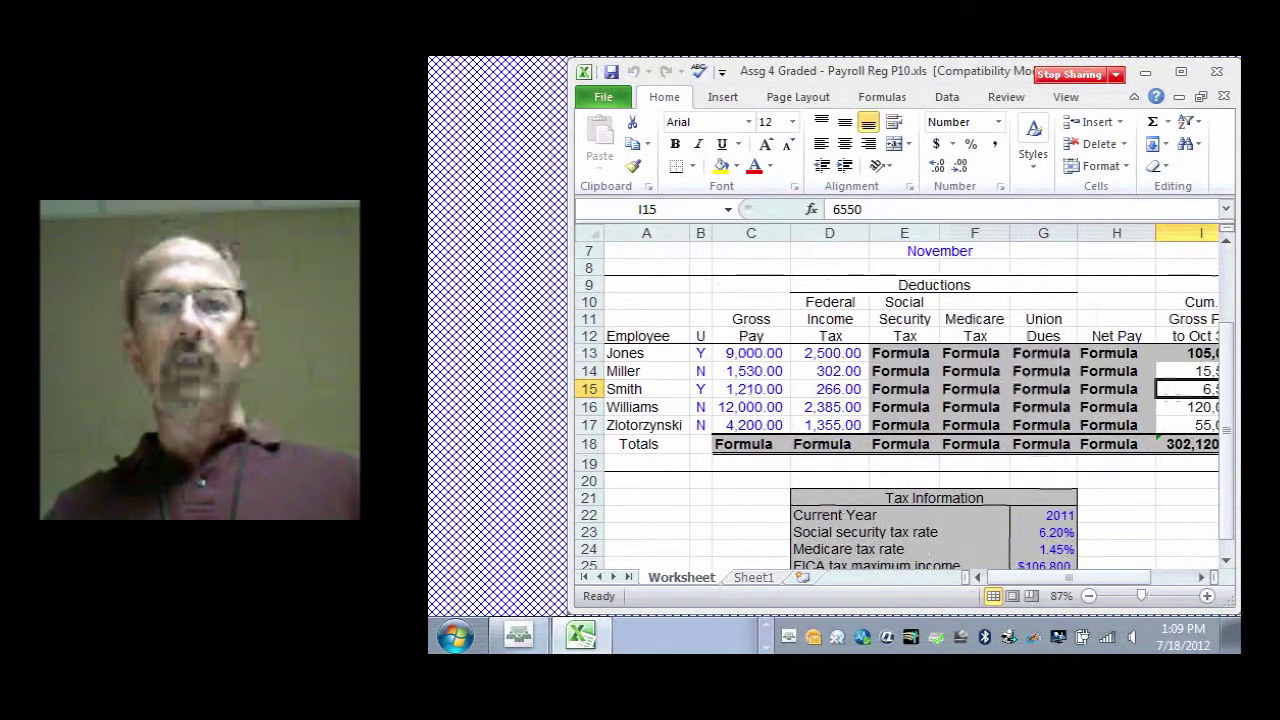
drag(751, 371, 751, 389)
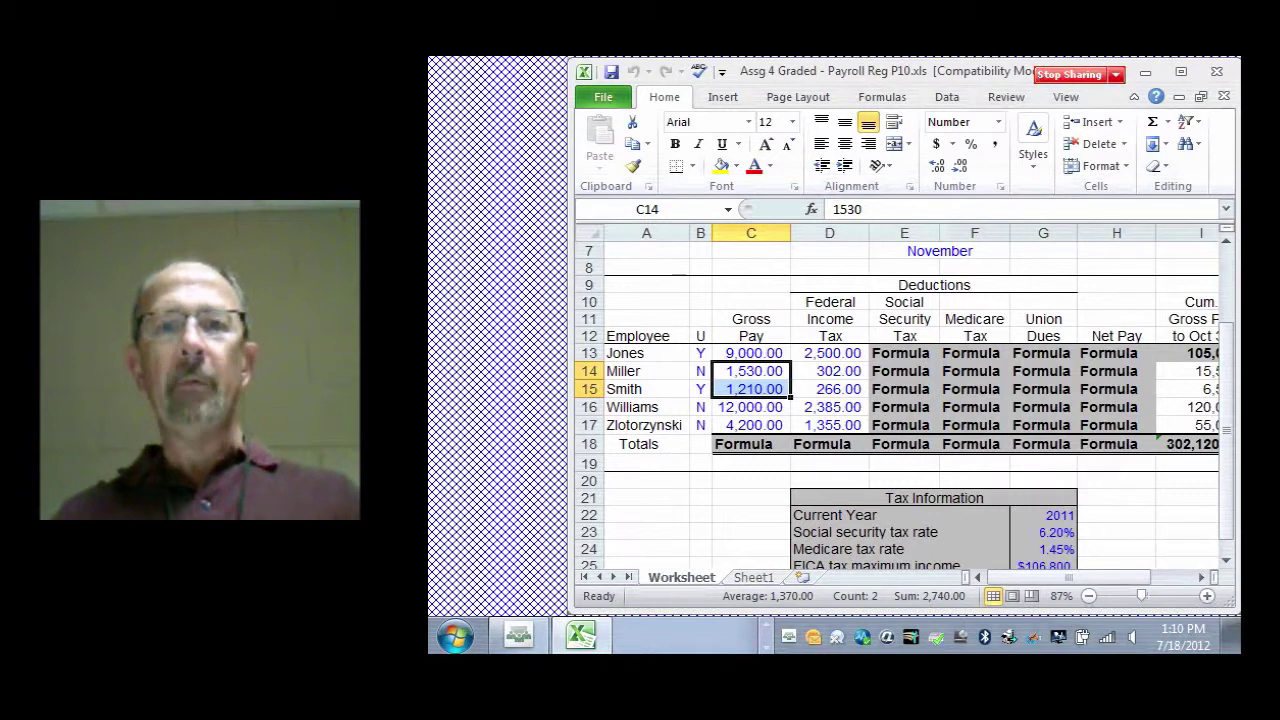
click(904, 353)
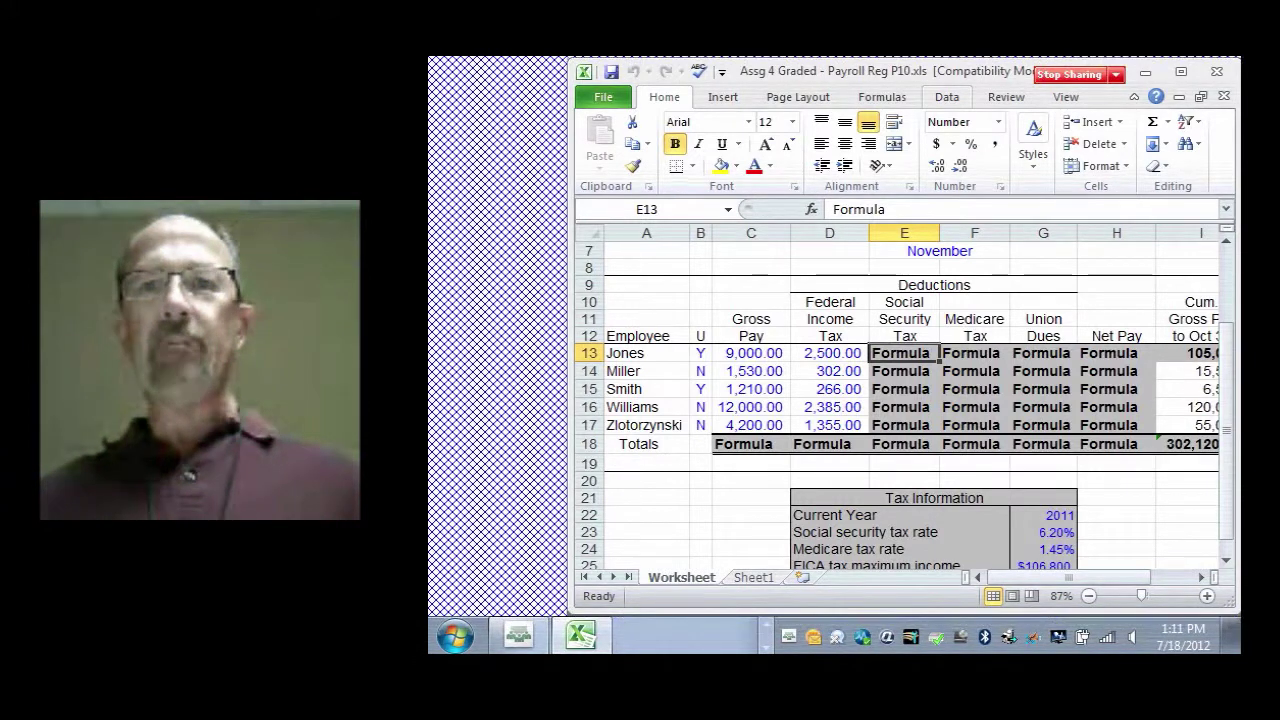
click(1006, 97)
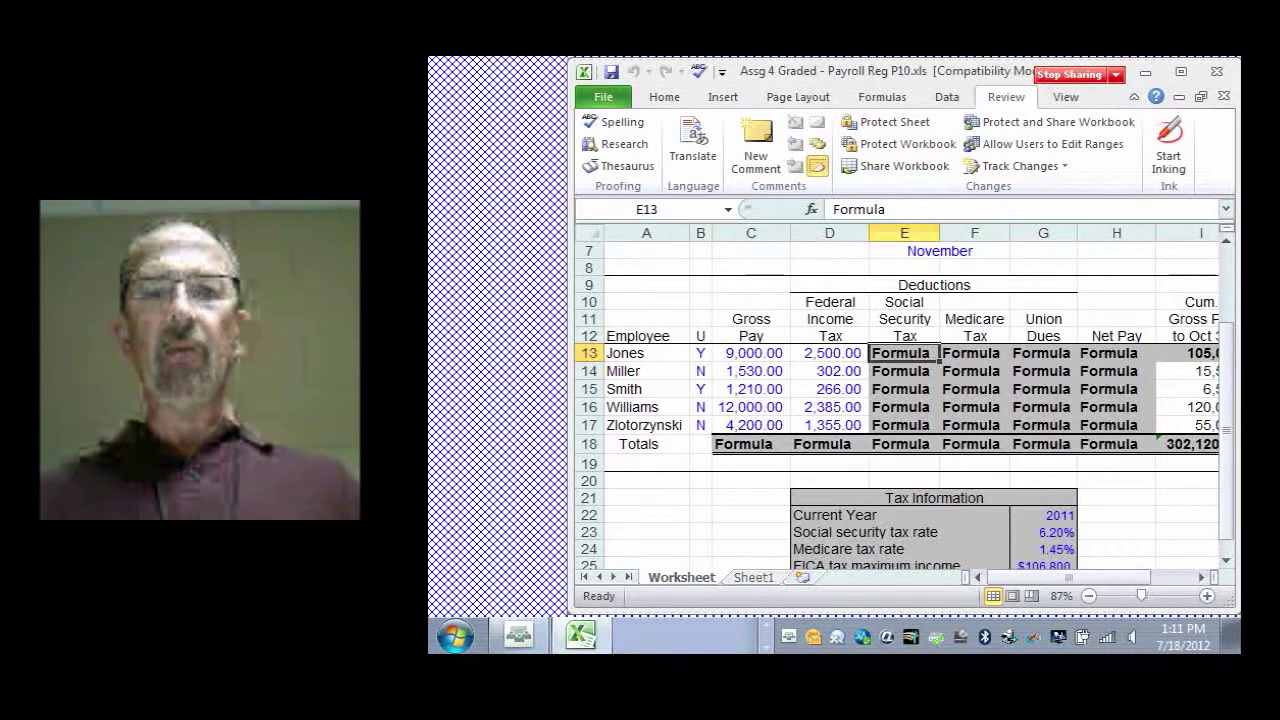
click(904, 389)
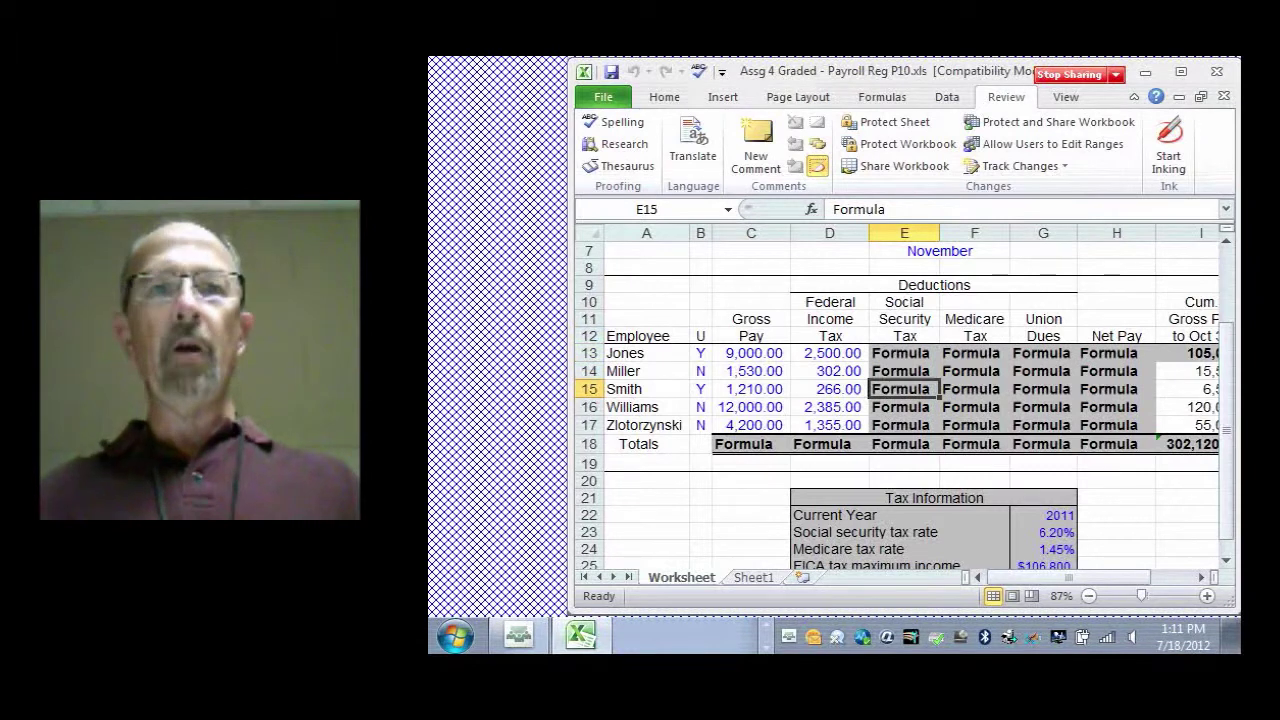
click(664, 97)
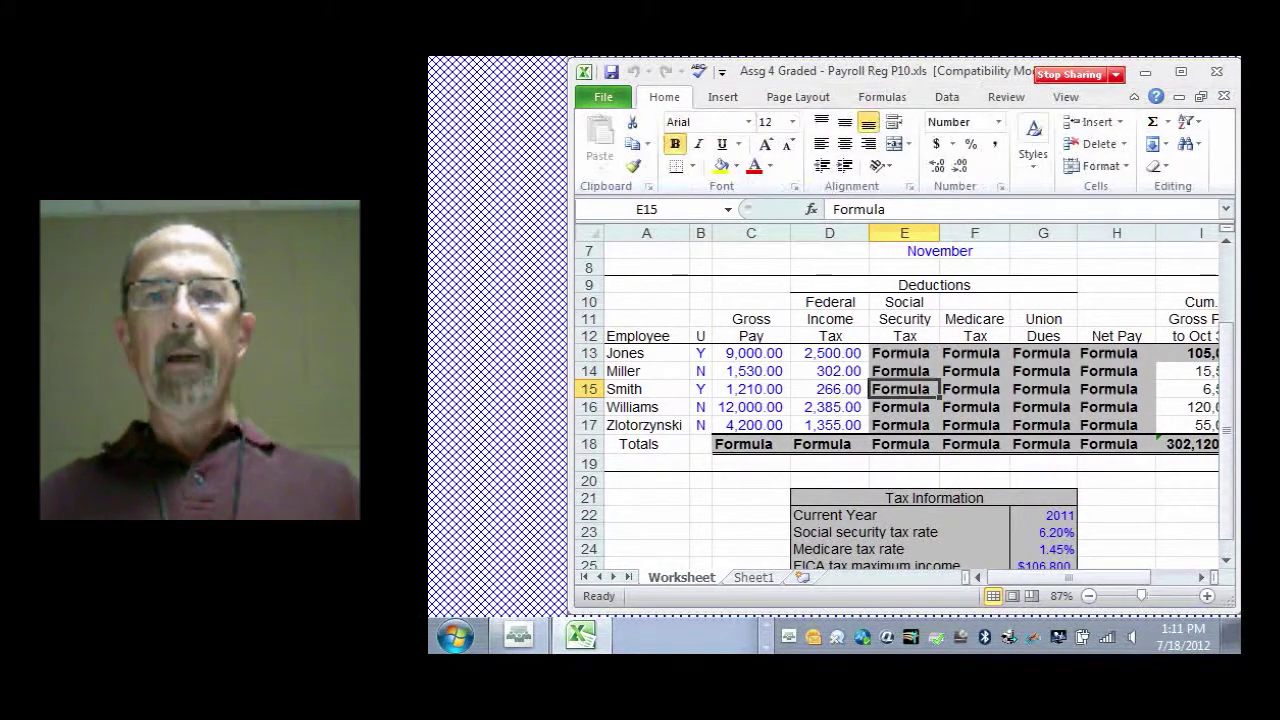
click(904, 353)
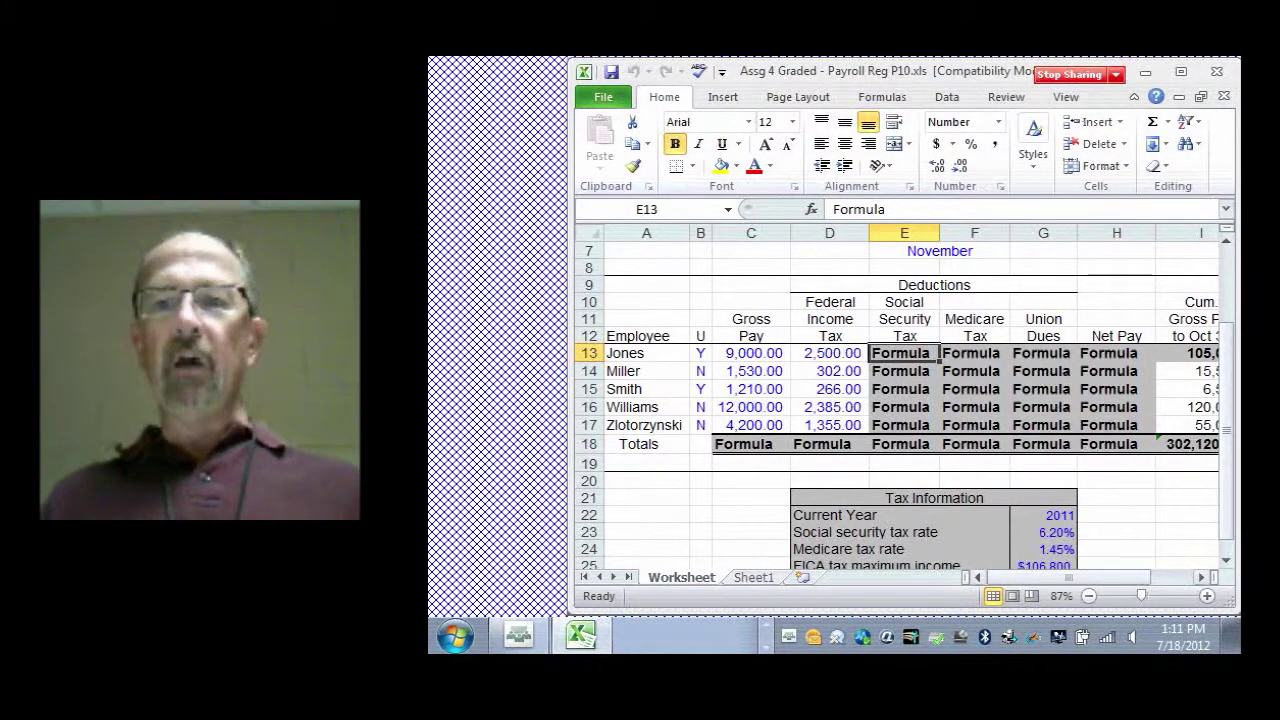
Review the FICA tax maximum income in G25 together with the Social Security Tax and Medicare Tax columns it relates to.
scroll(900, 400, right, 1)
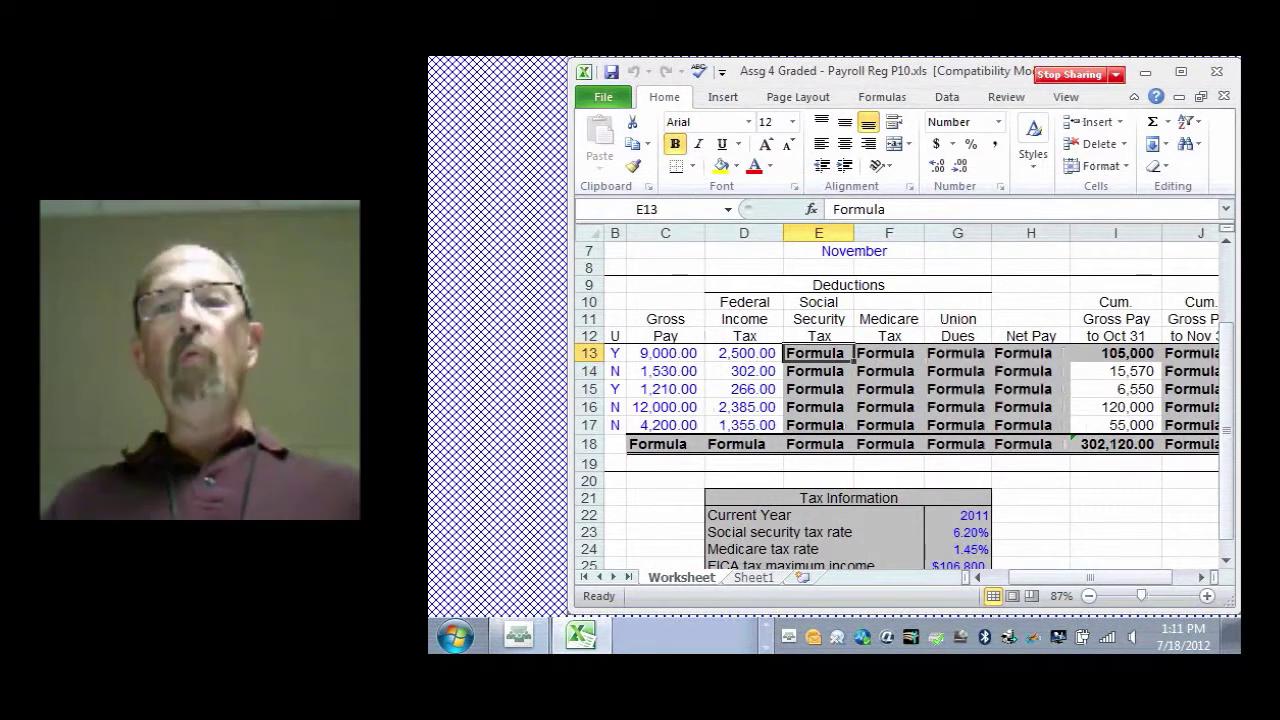
scroll(906, 410, down, 1)
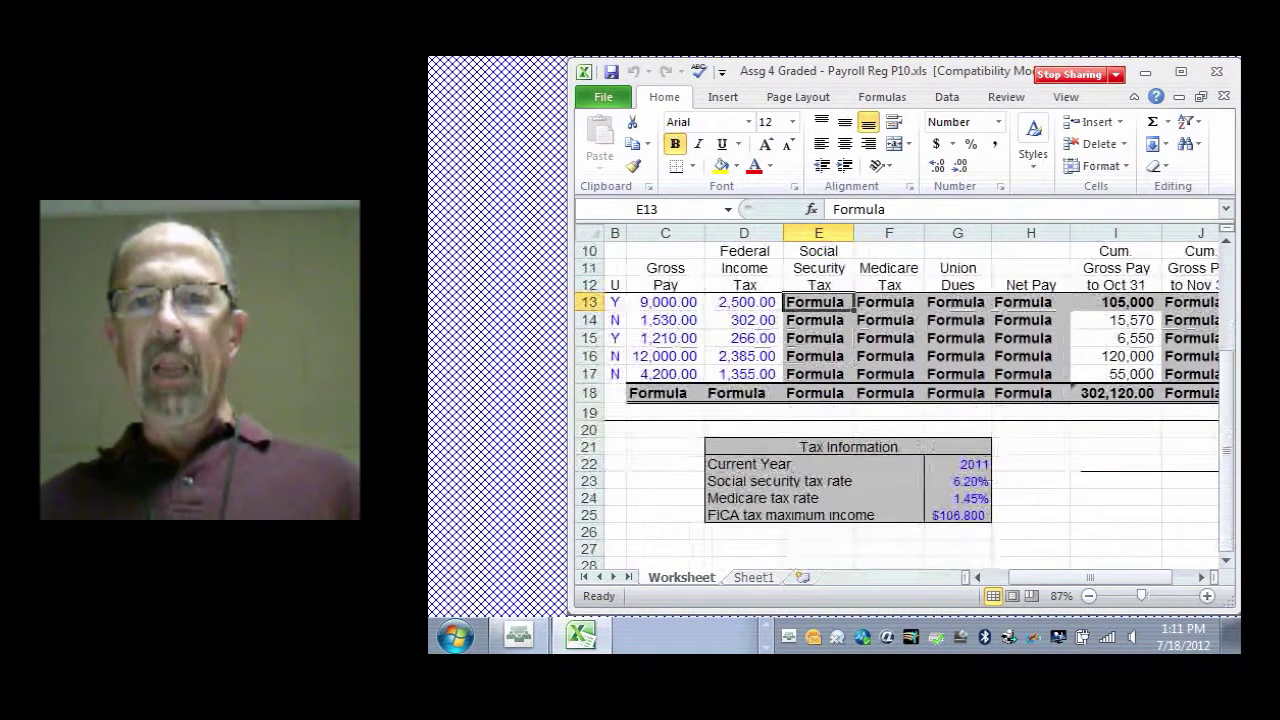
click(958, 515)
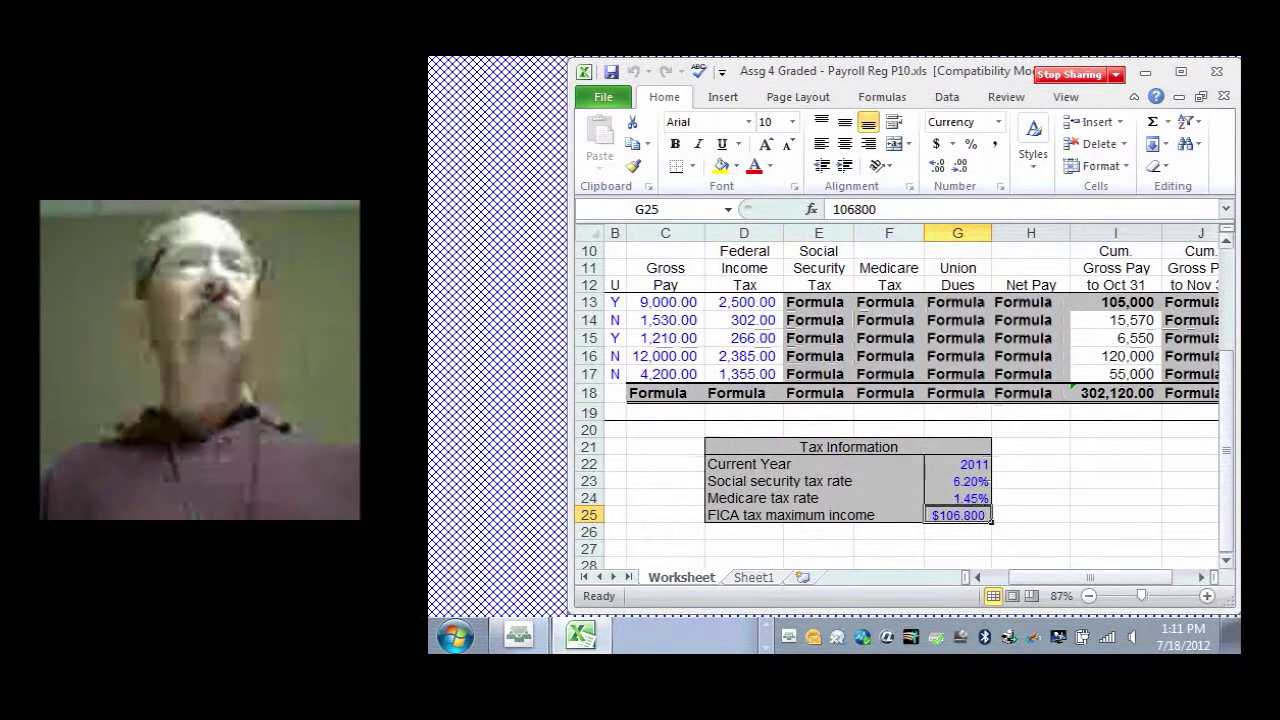
scroll(905, 410, up, 1)
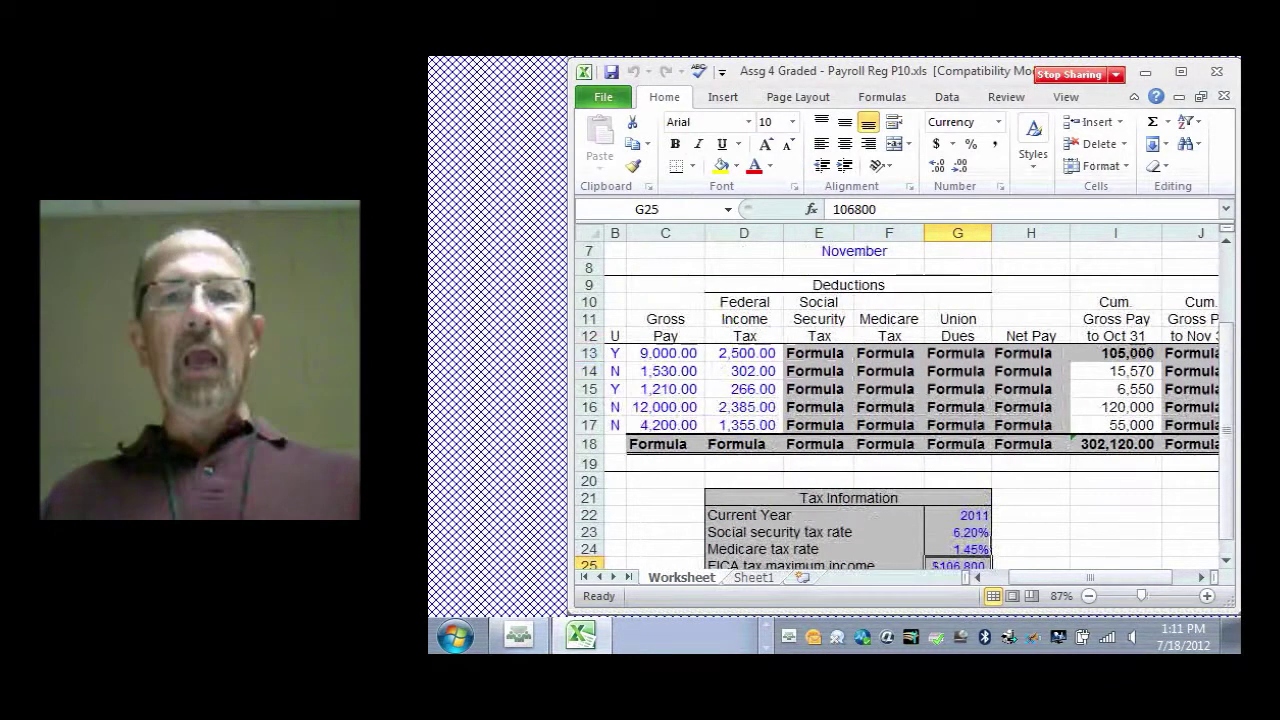
click(818, 353)
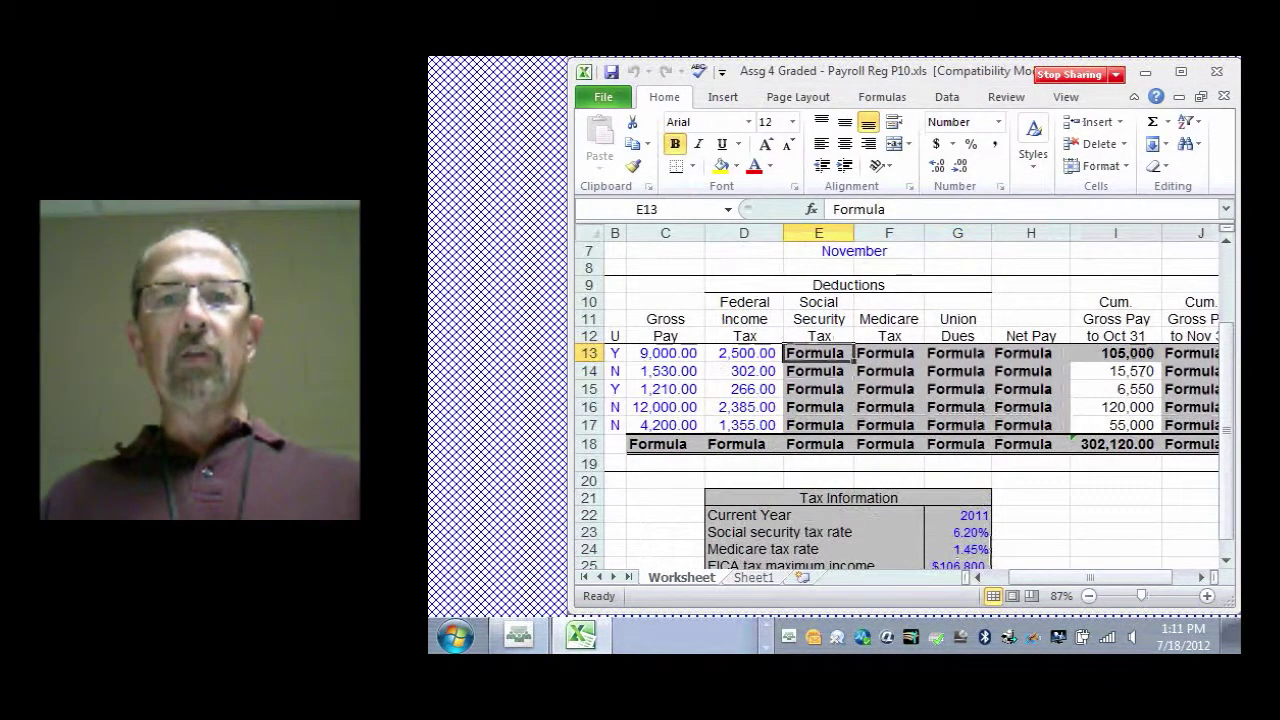
click(818, 302)
drag(818, 302, 888, 463)
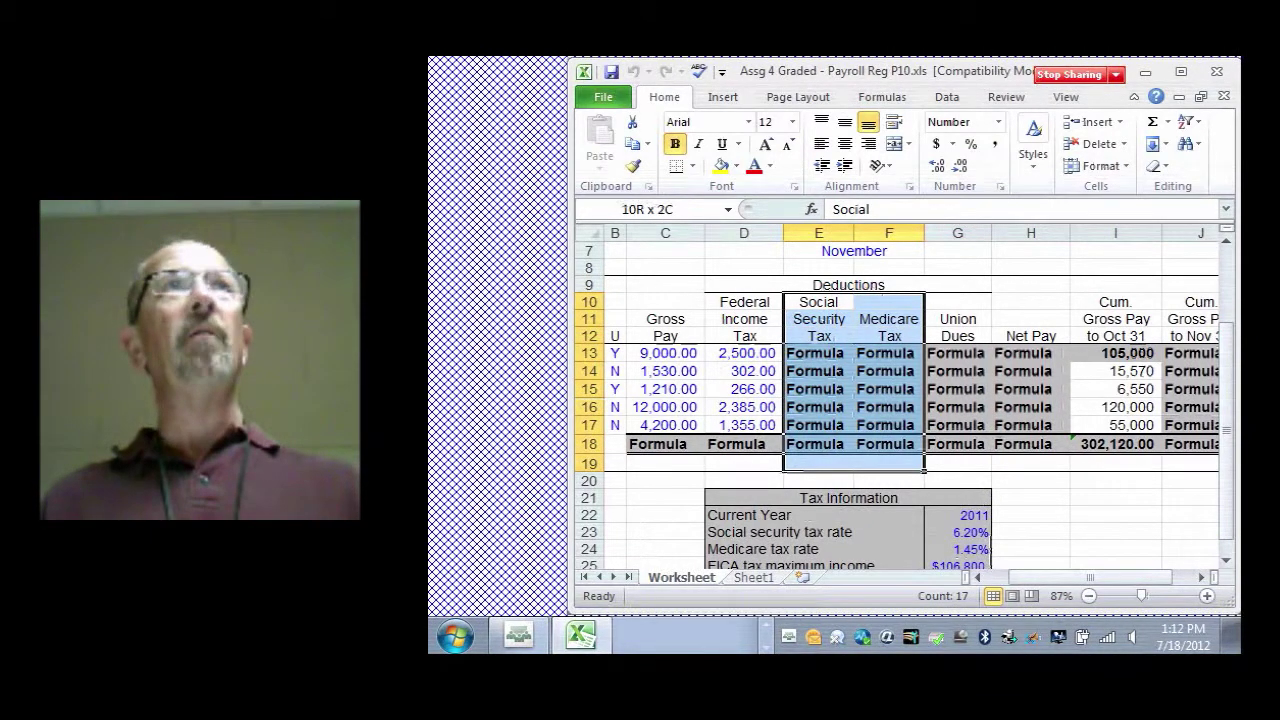
drag(888, 463, 888, 407)
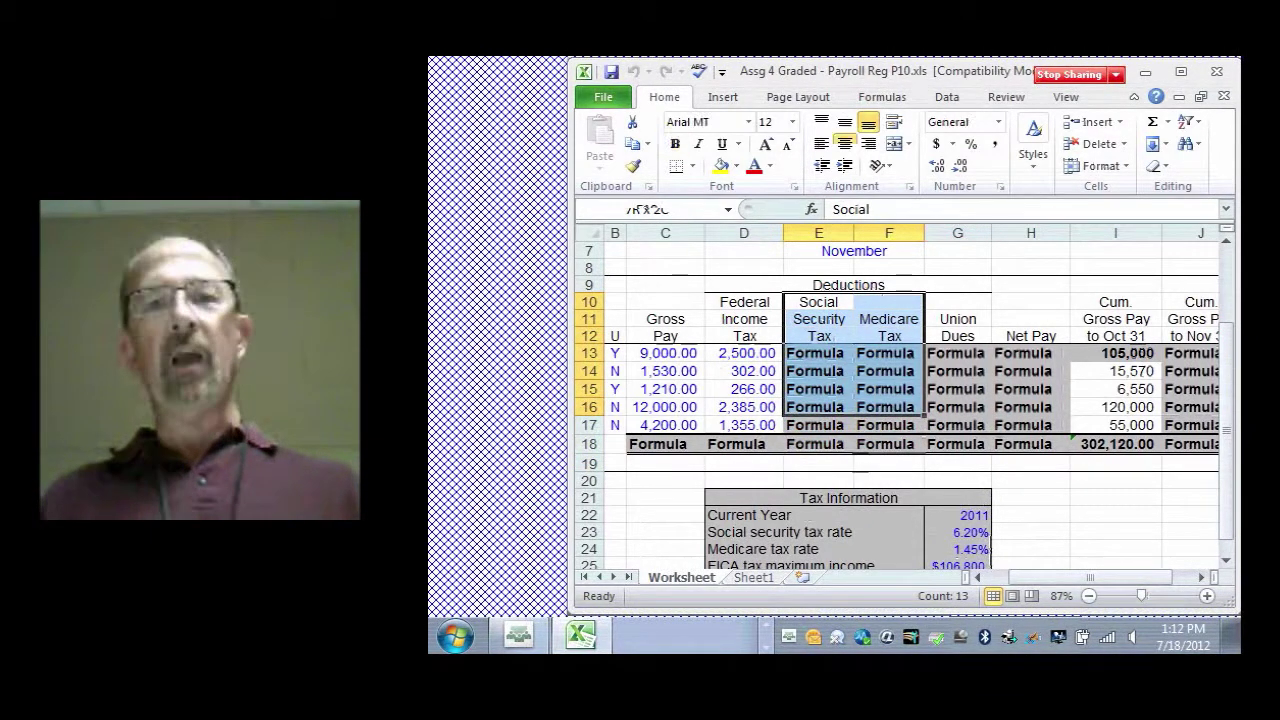
Start a formula in the first employee's Social Security Tax cell E13 with an IF function nested inside ROUND: =ROUND(IF(.
click(818, 353)
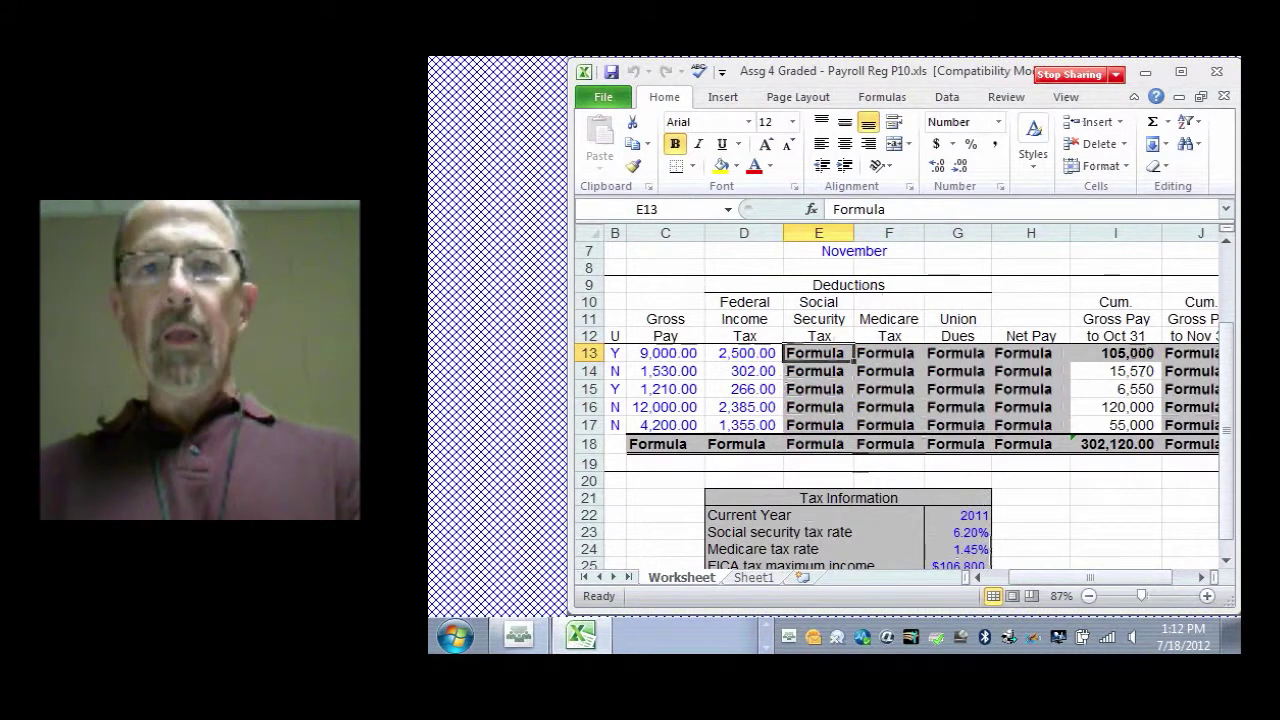
text(=)
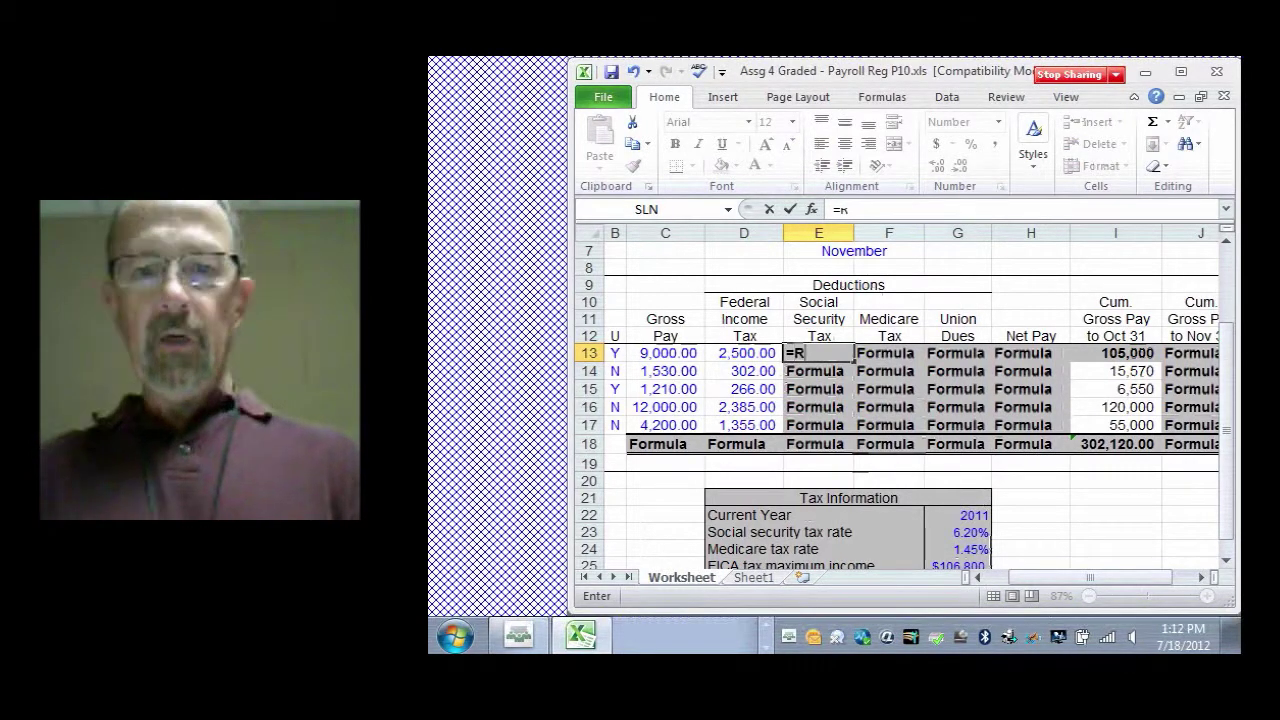
text(ROU)
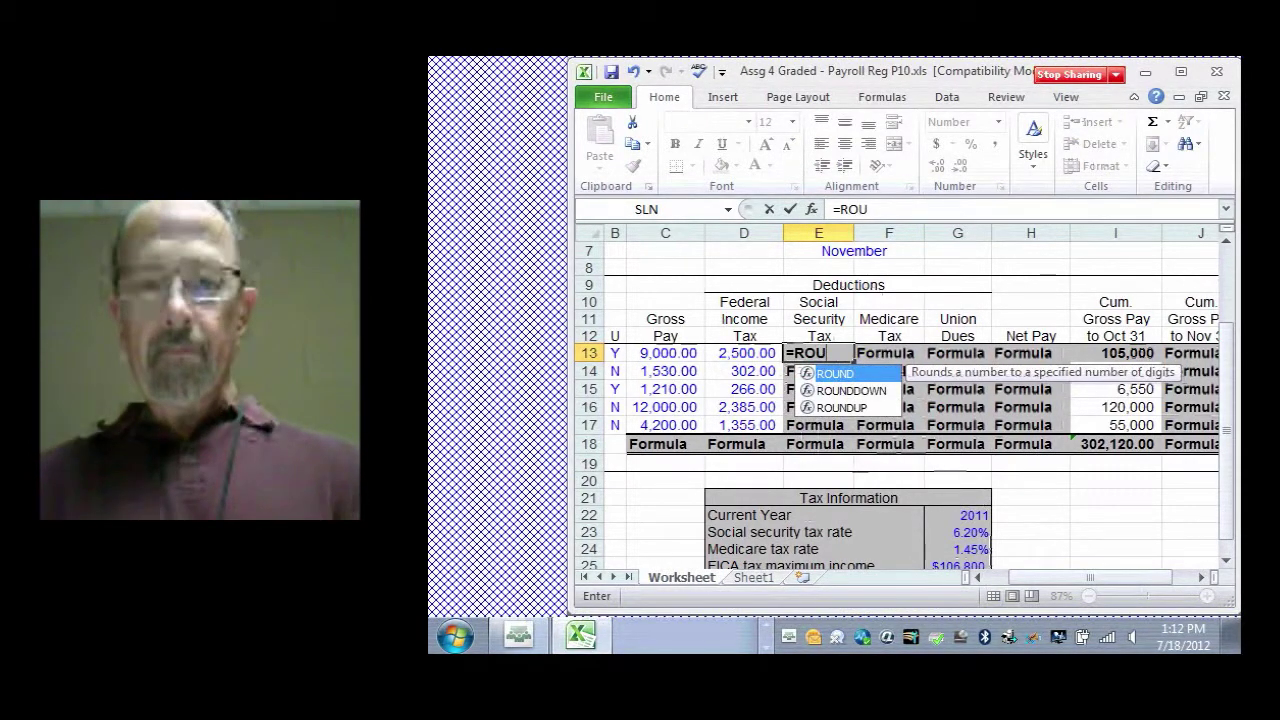
text(N)
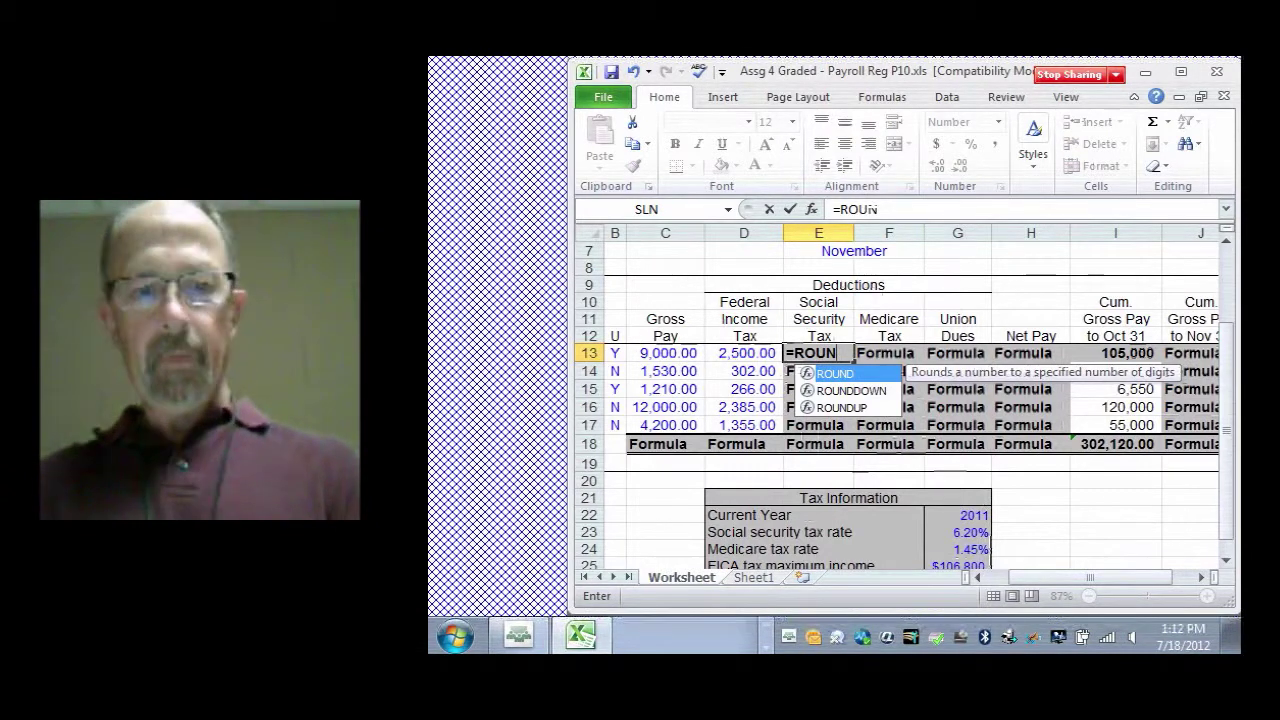
text(D)
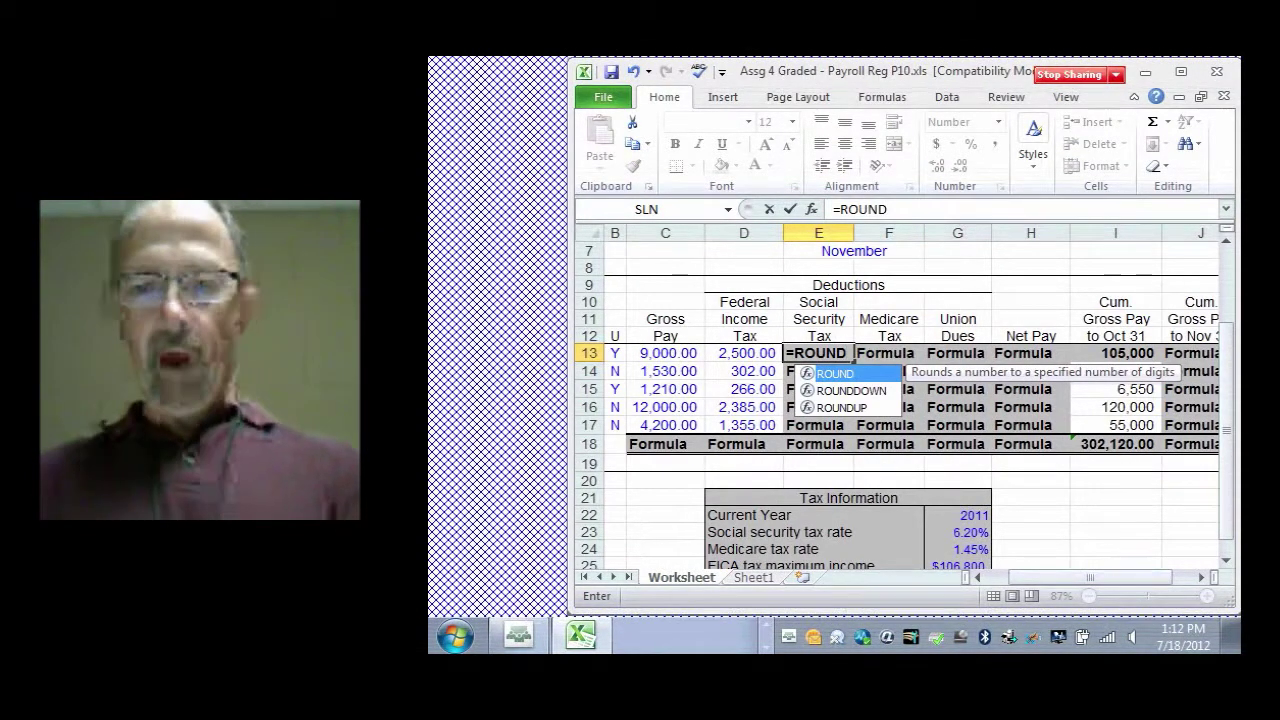
text(()
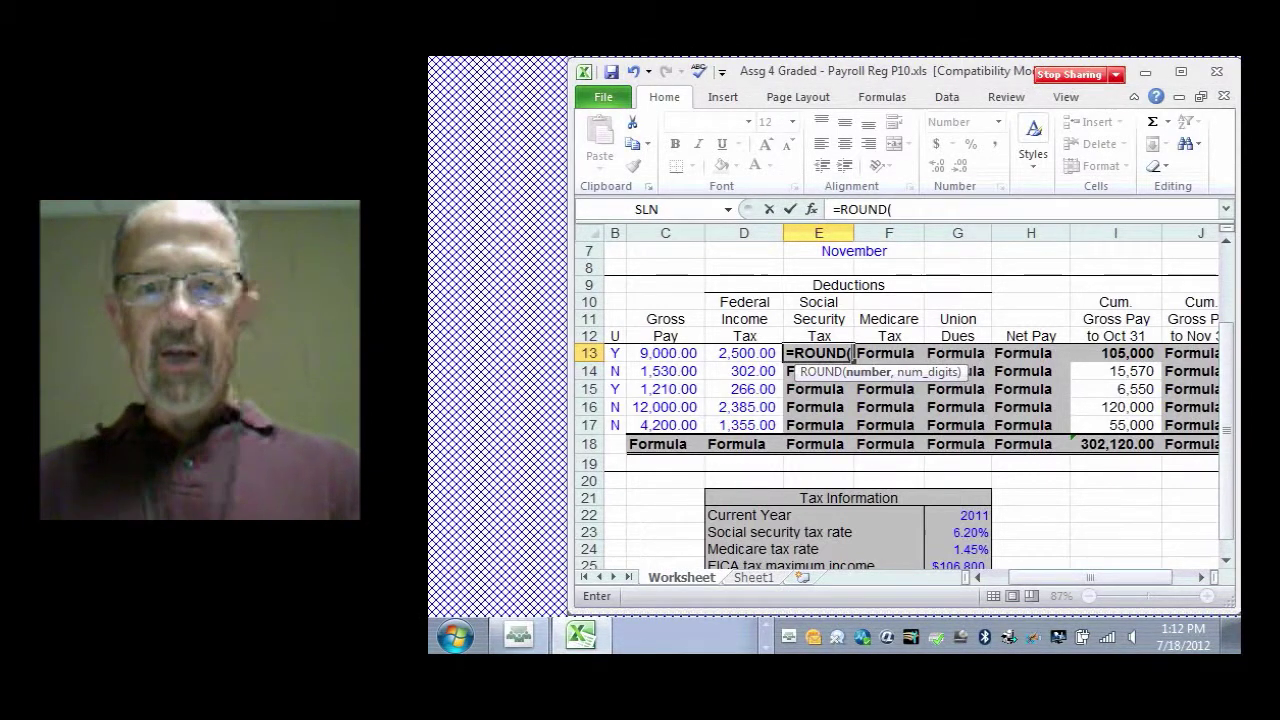
text(IF)
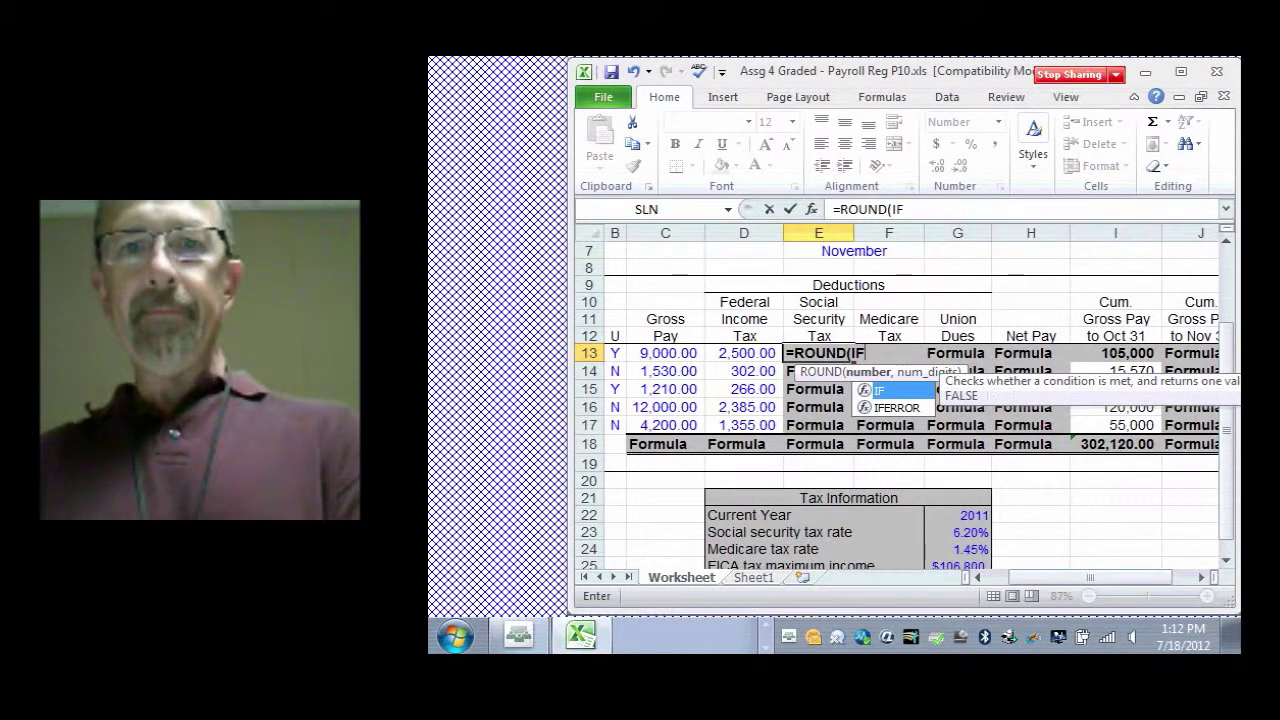
text(()
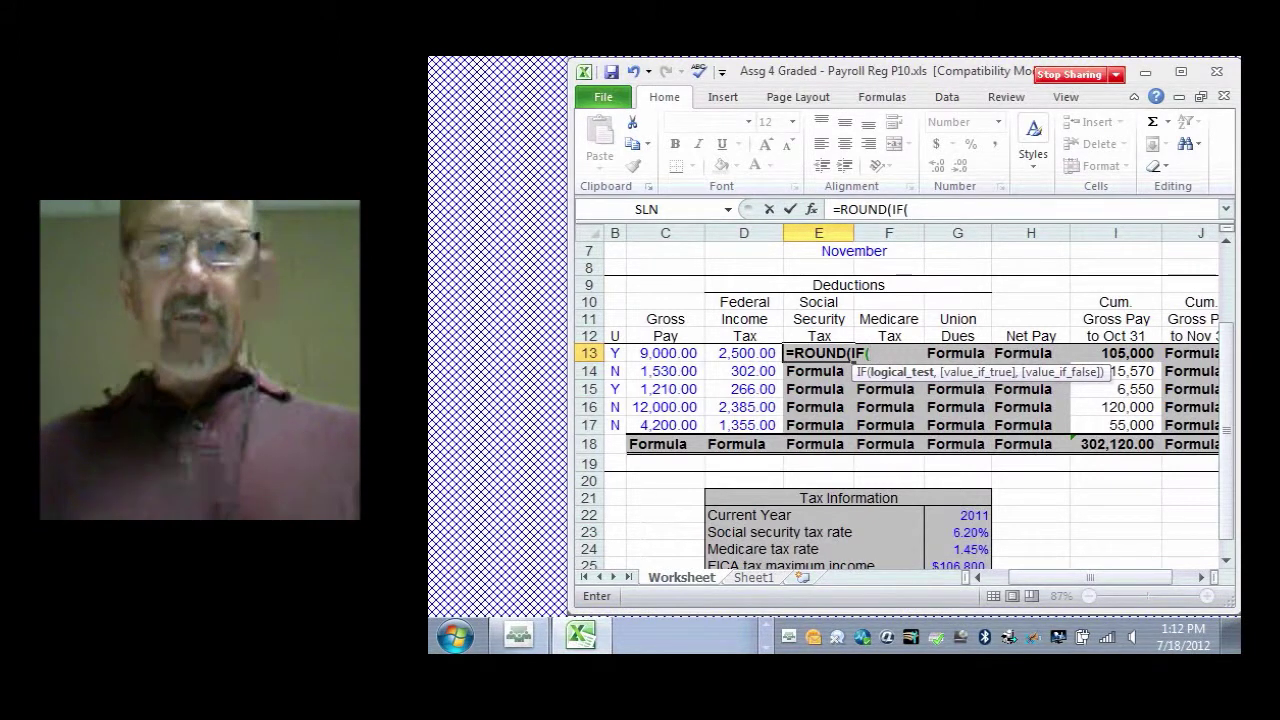
Add the logical test I13>G25 to the IF in E13, with 0 as the value if true.
text(i1)
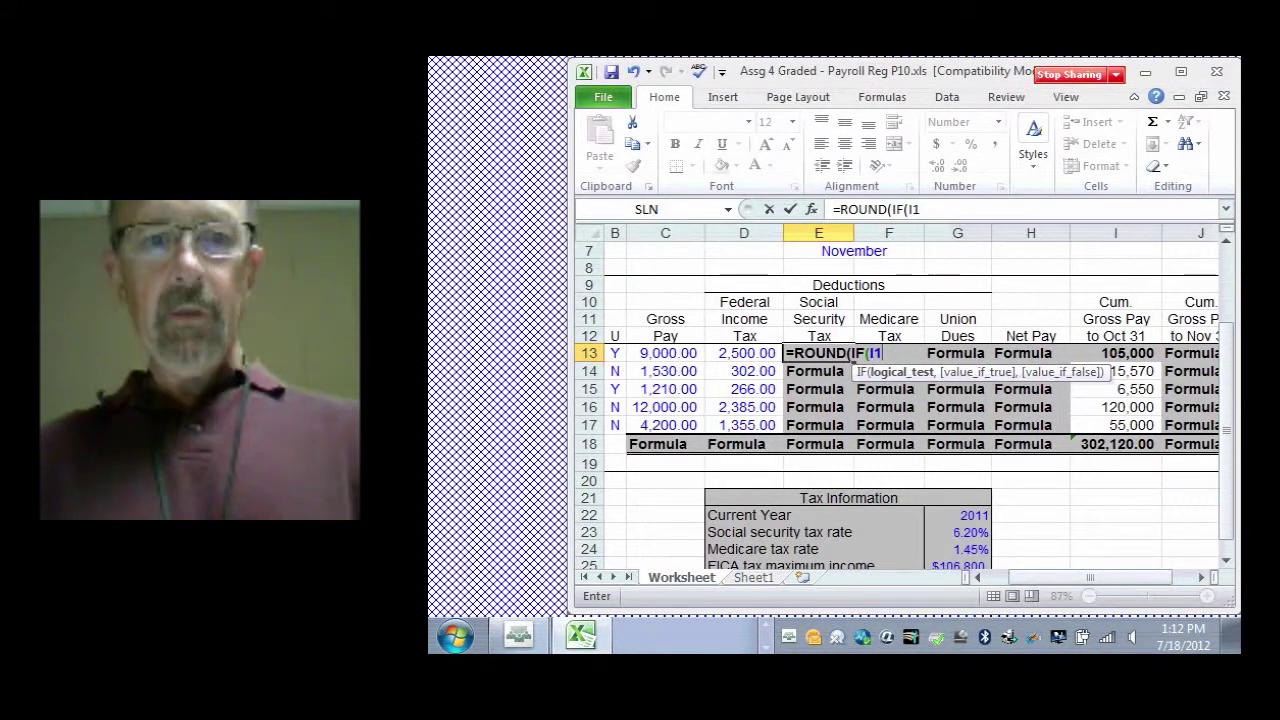
text(3)
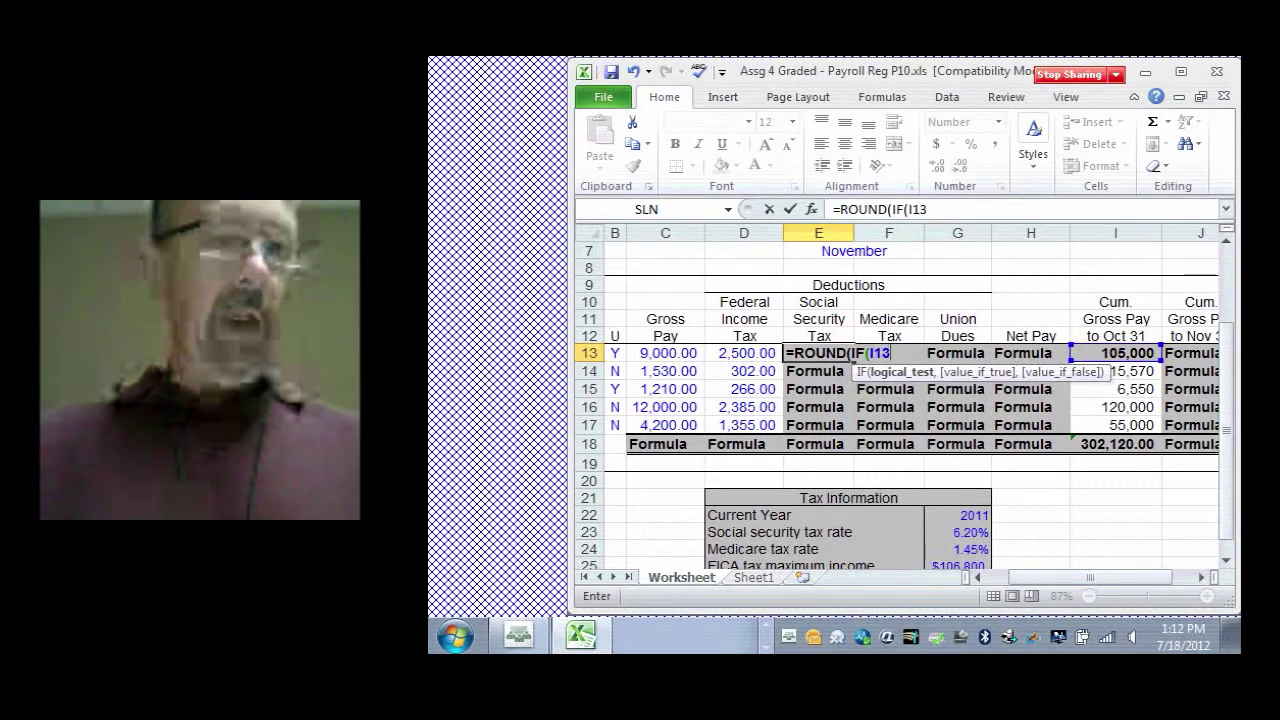
text(.)
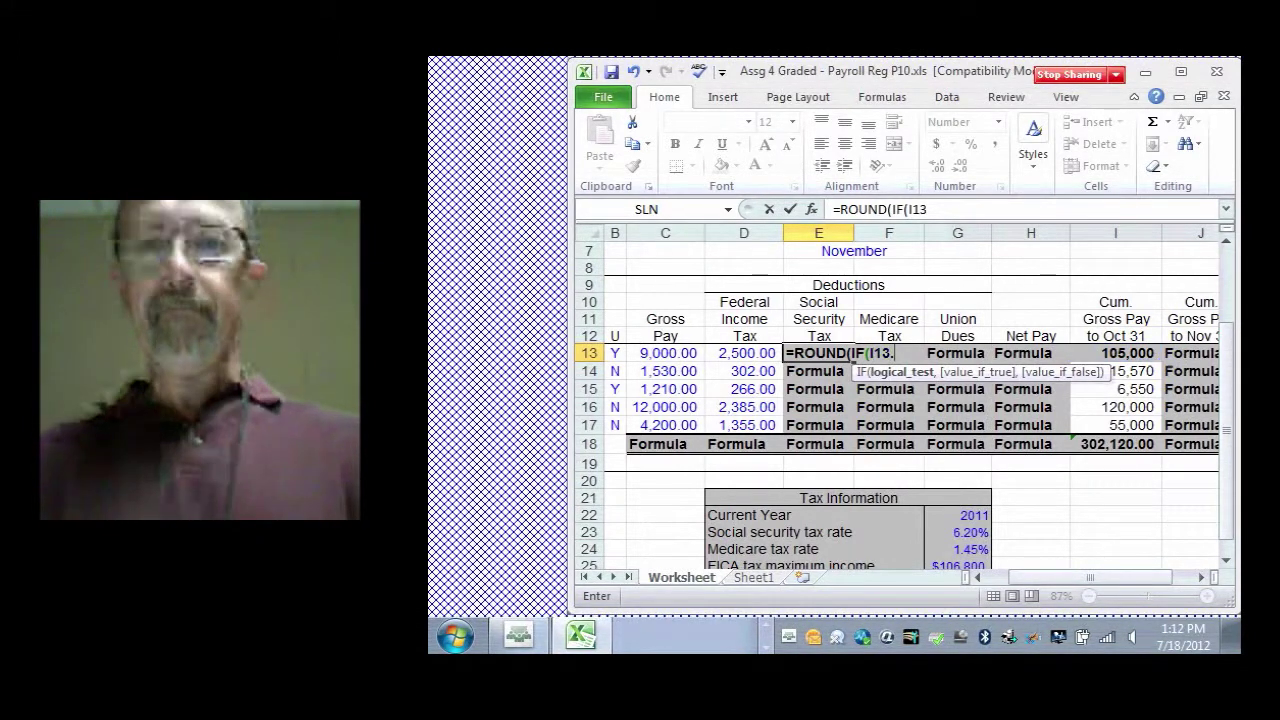
key(BackSpace)
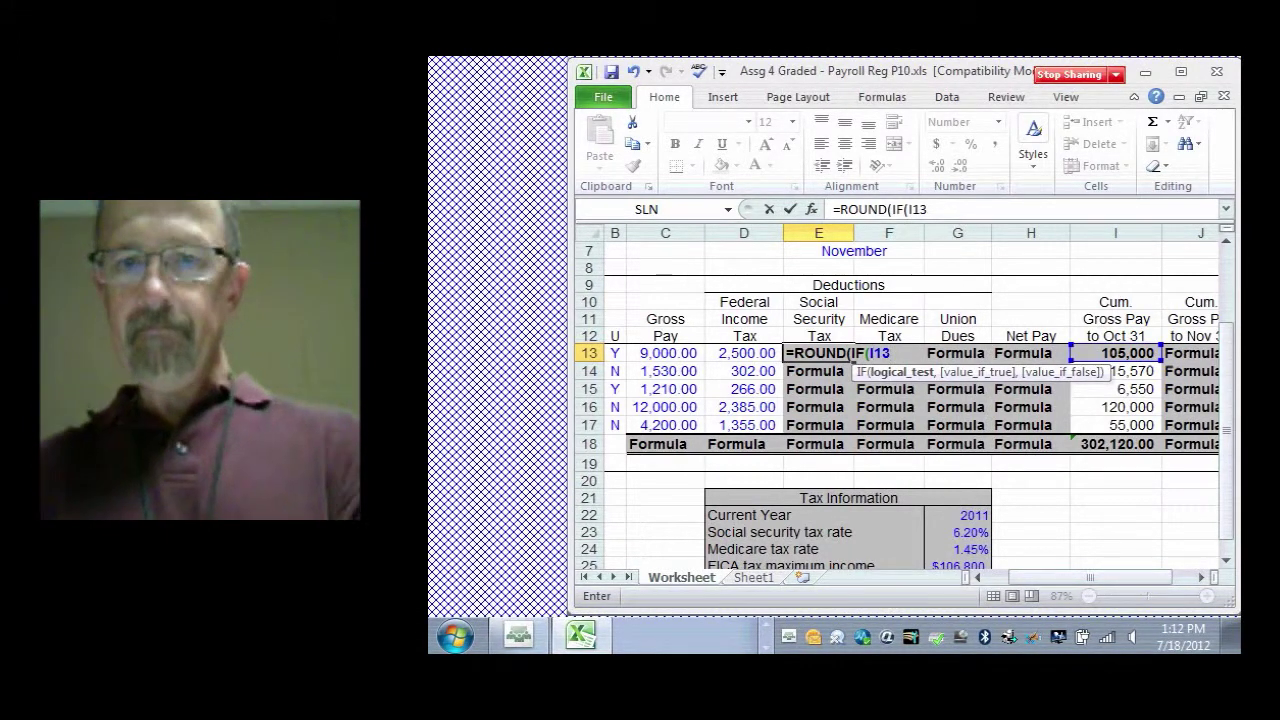
text(>)
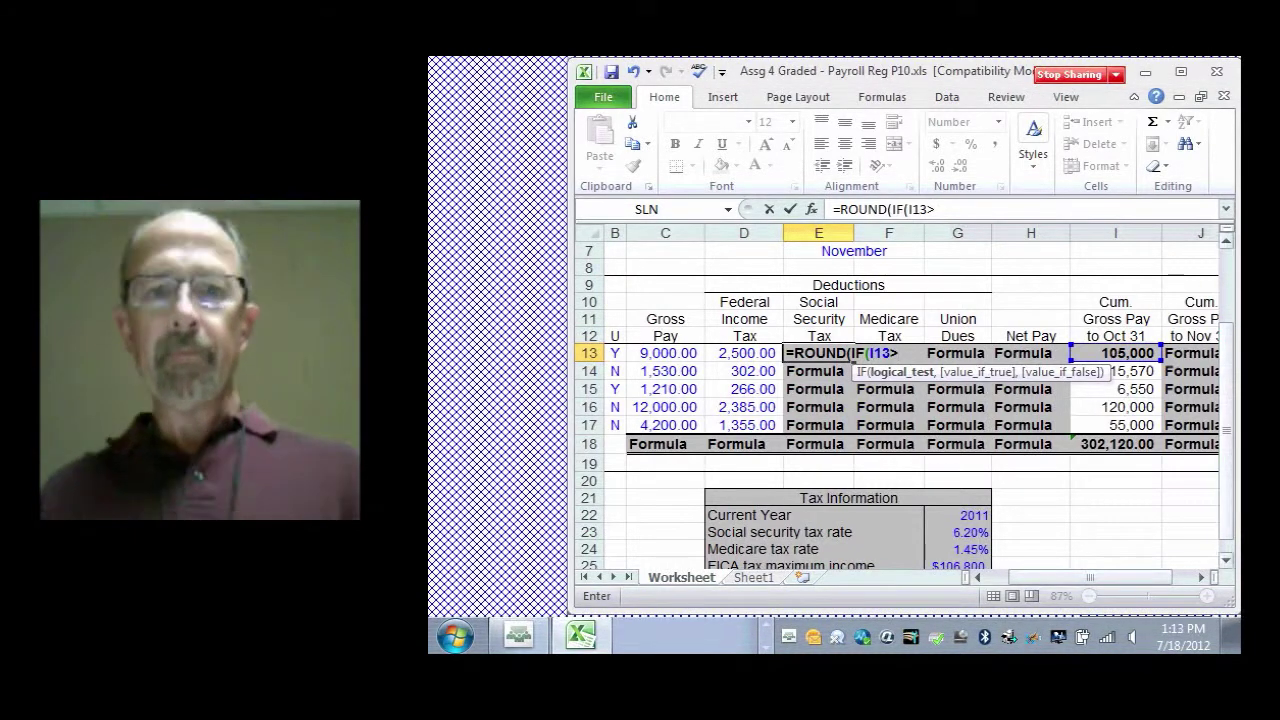
scroll(900, 400, down, 1)
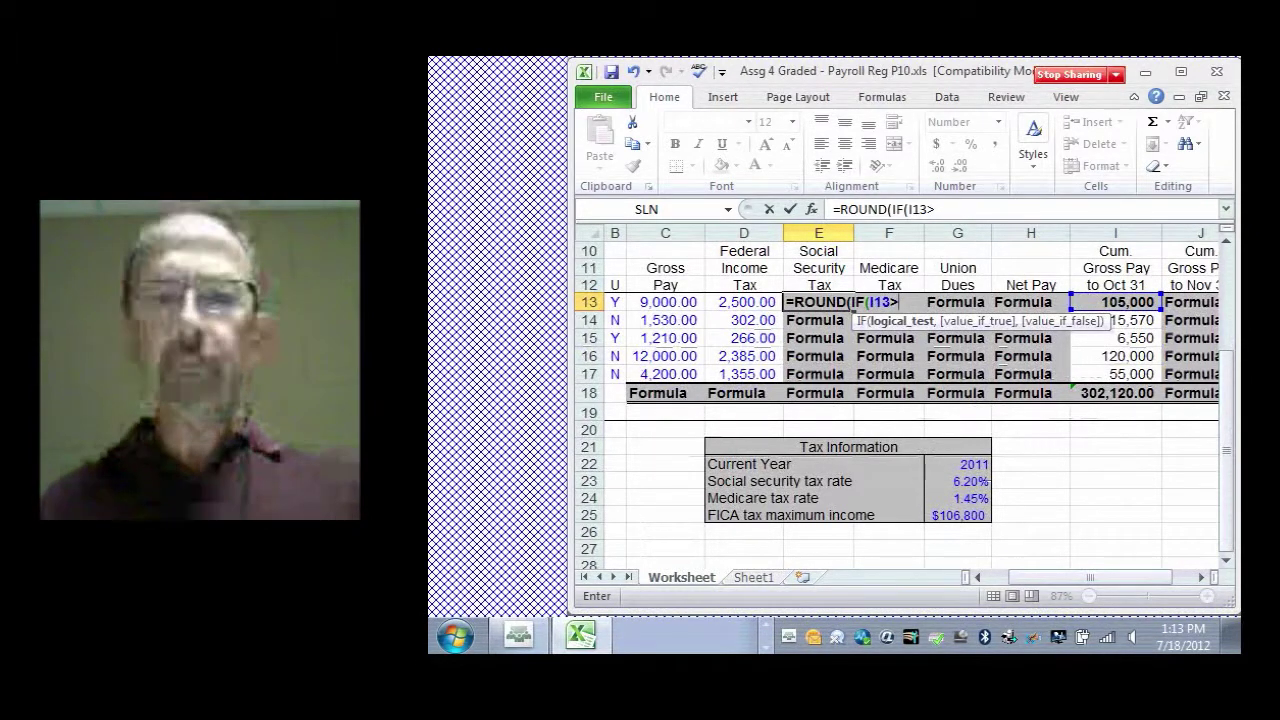
click(958, 515)
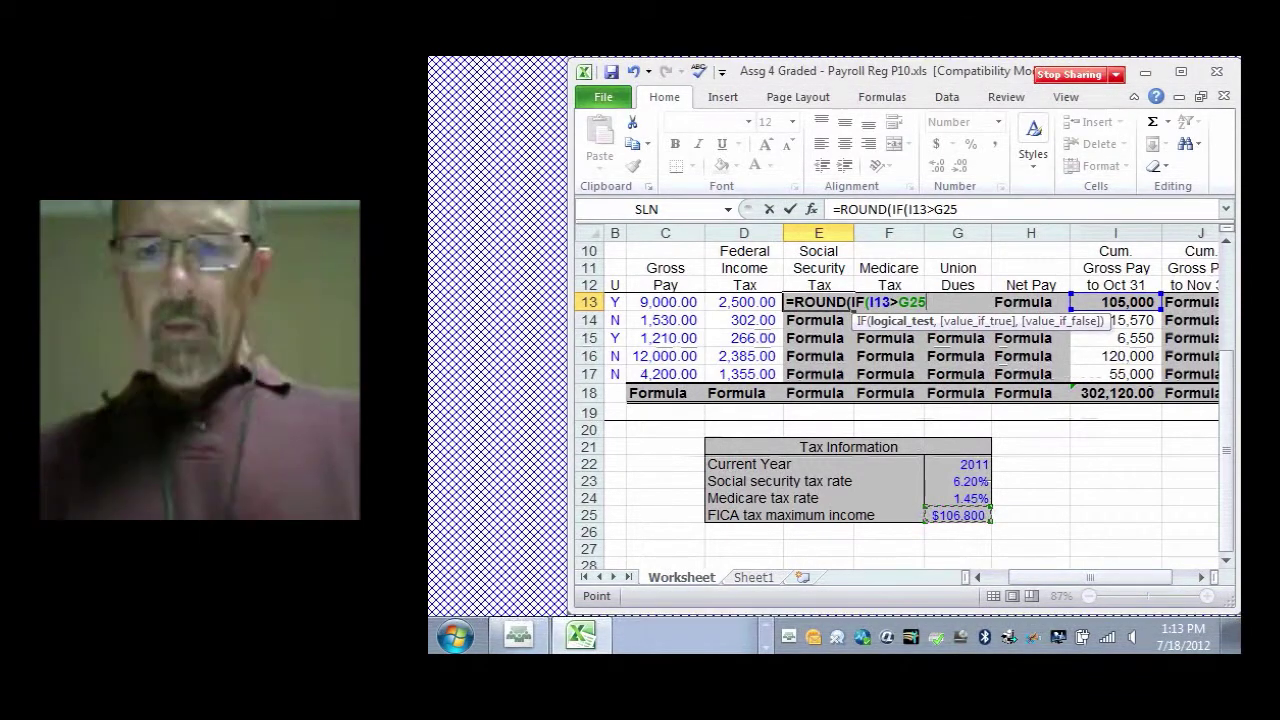
text(,0)
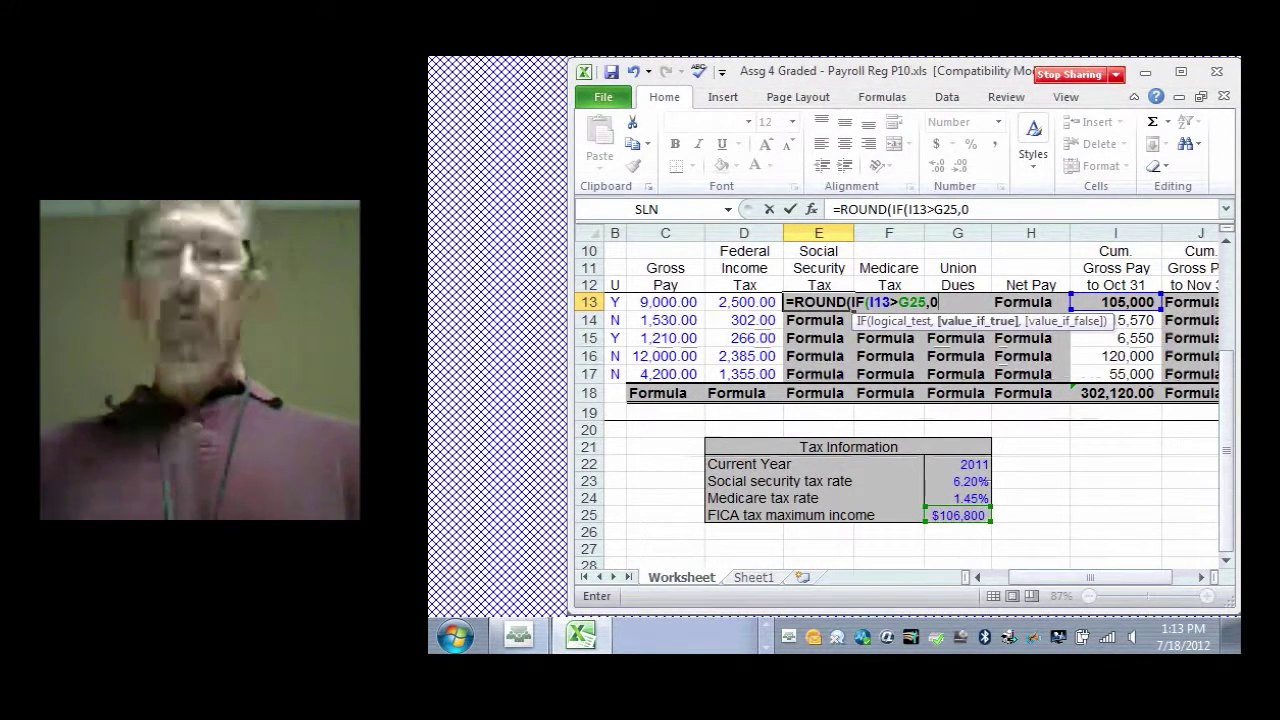
text(,)
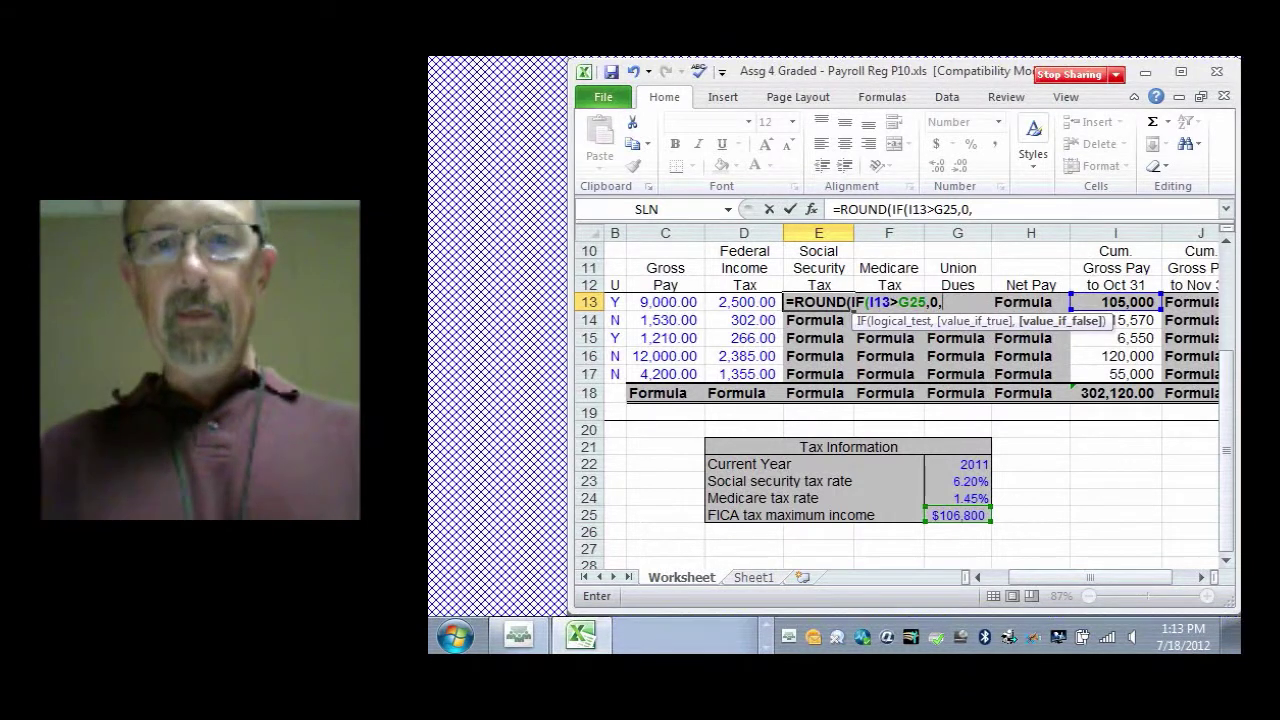
Nest a second IF as the value if false, testing whether gross pay plus cumulative pay exceeds the FICA maximum: IF((C13+I13)>G25.
text(I)
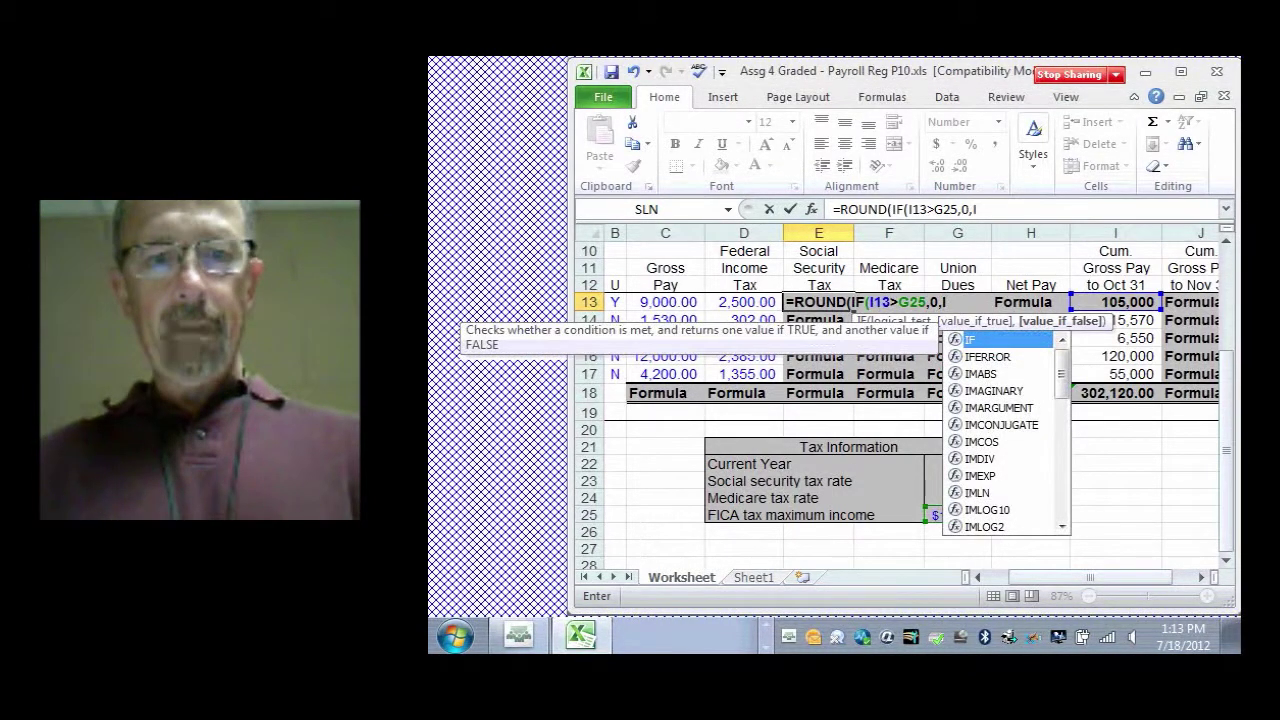
text(F)
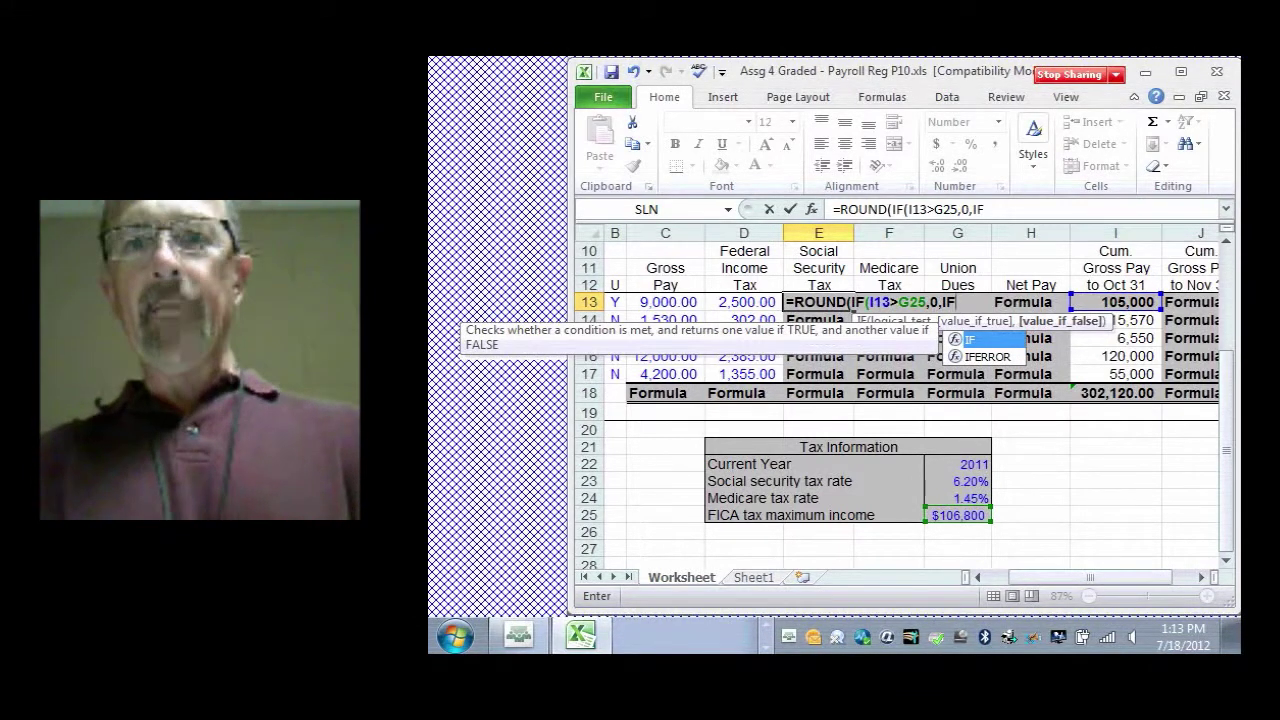
text(()
key(BackSpace)
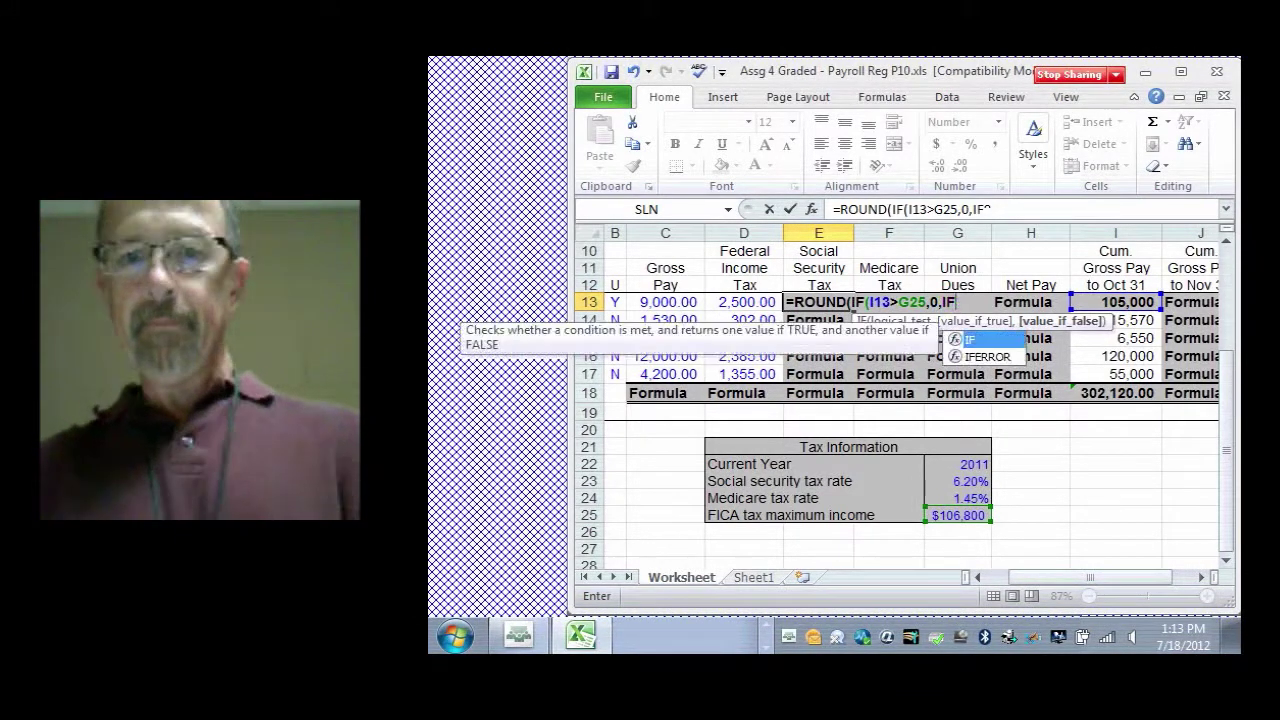
text((()
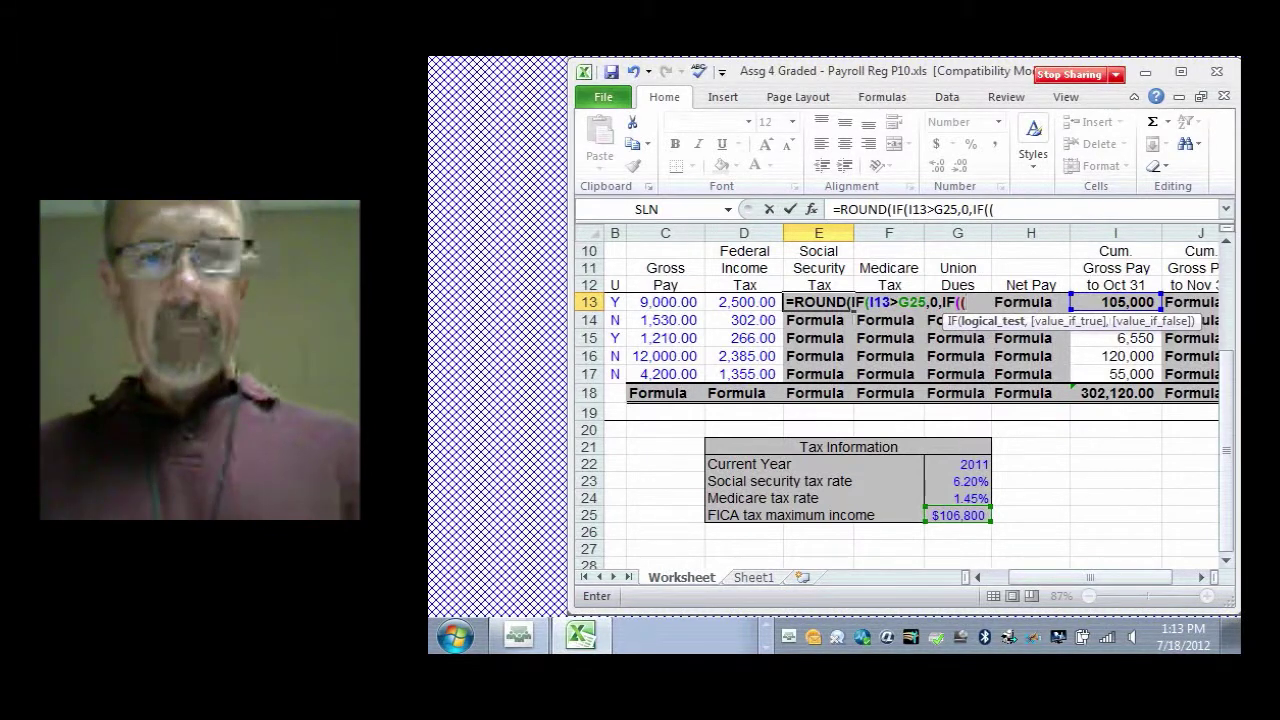
text(C13)
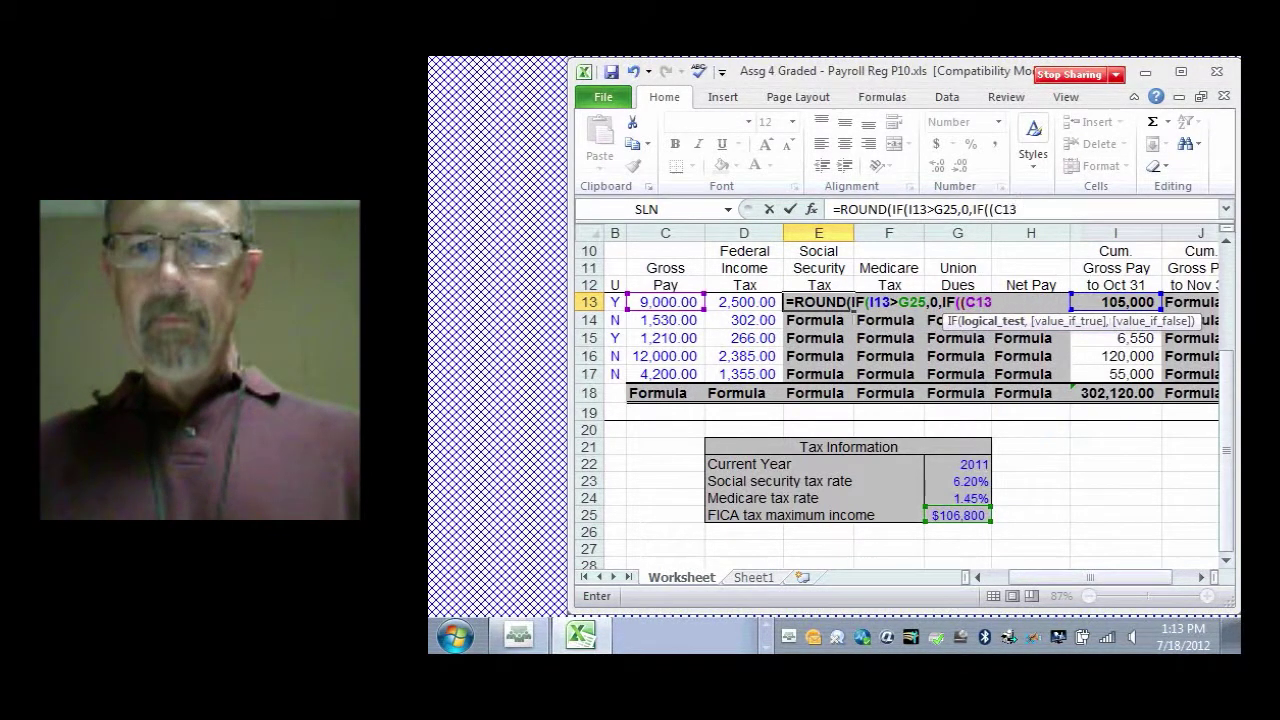
text(+)
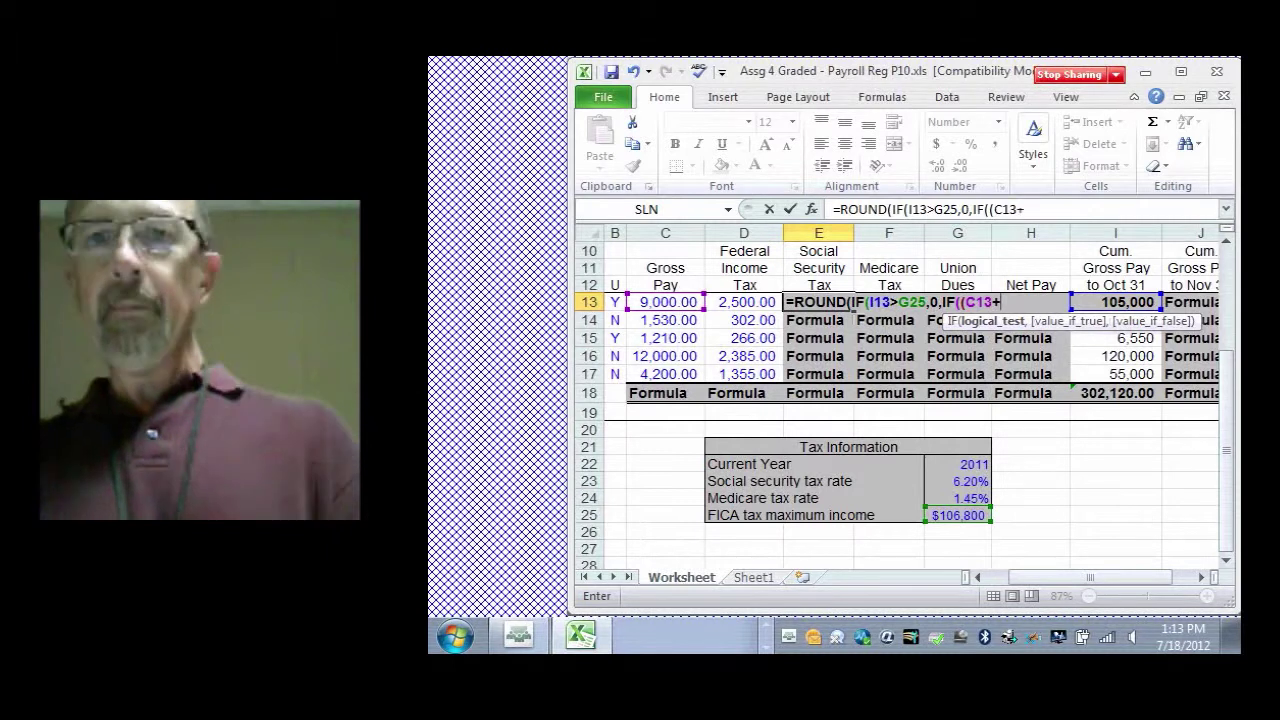
text(I1)
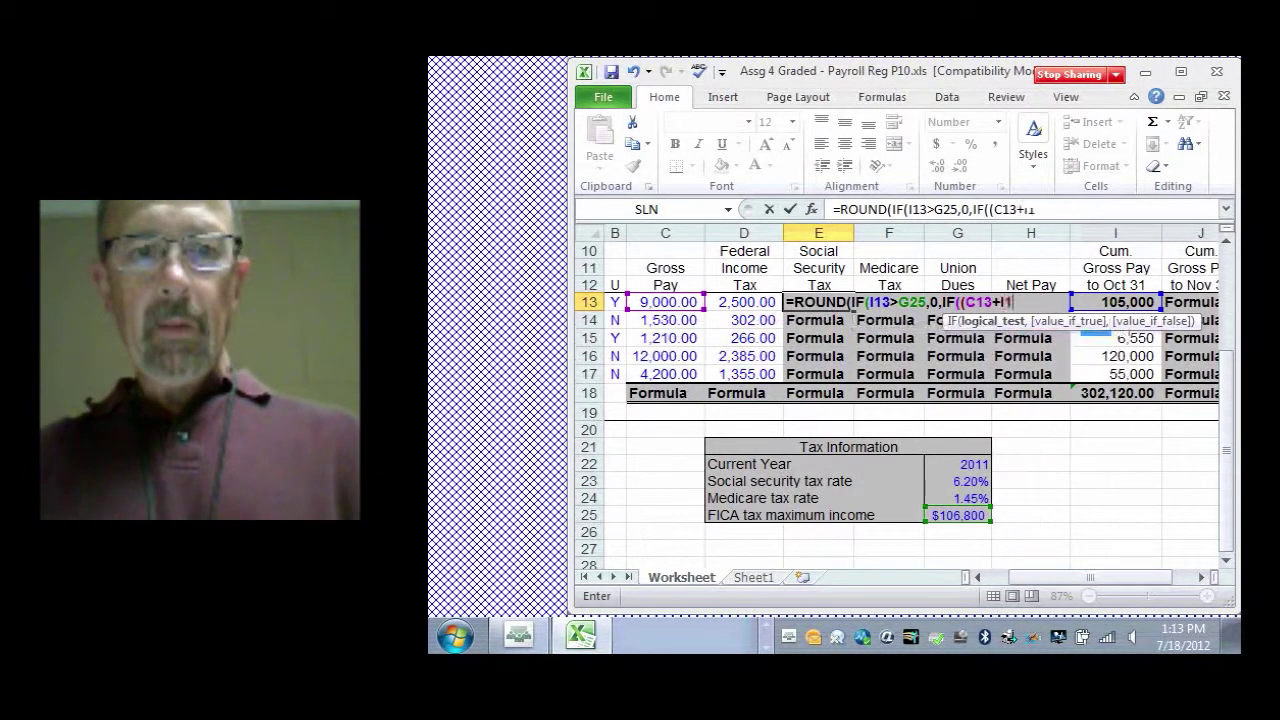
text(3))
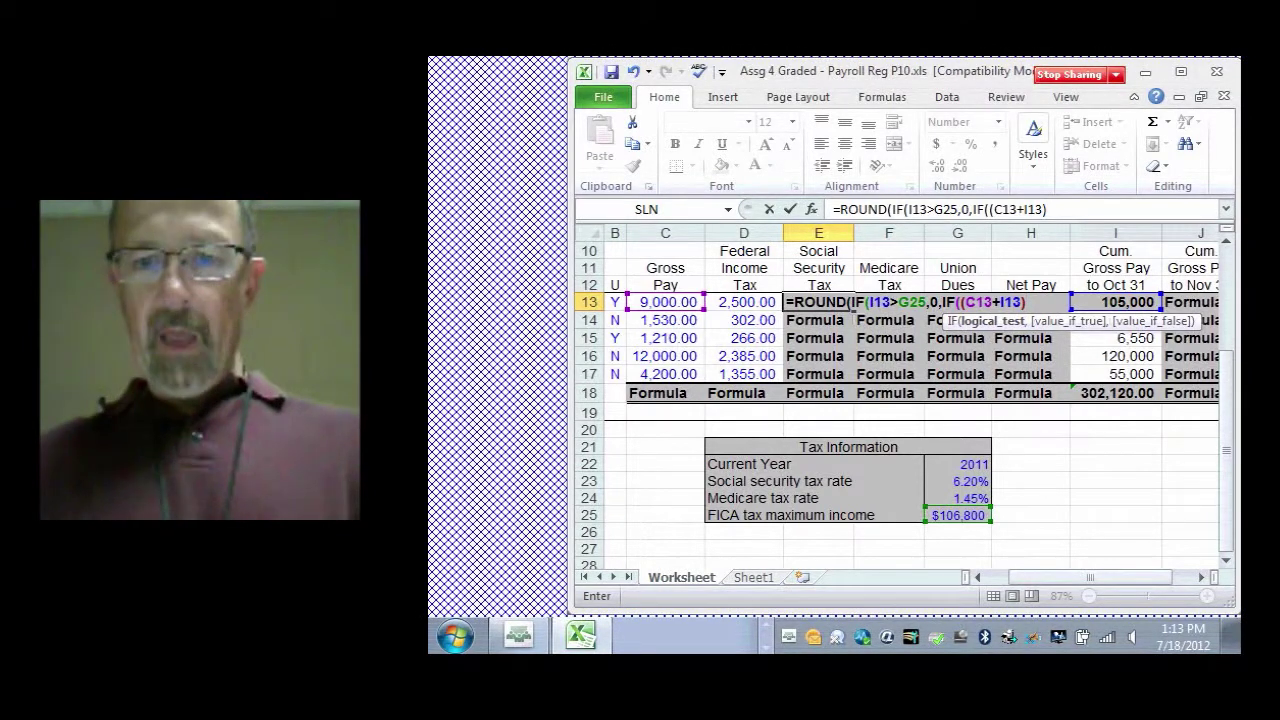
text(.)
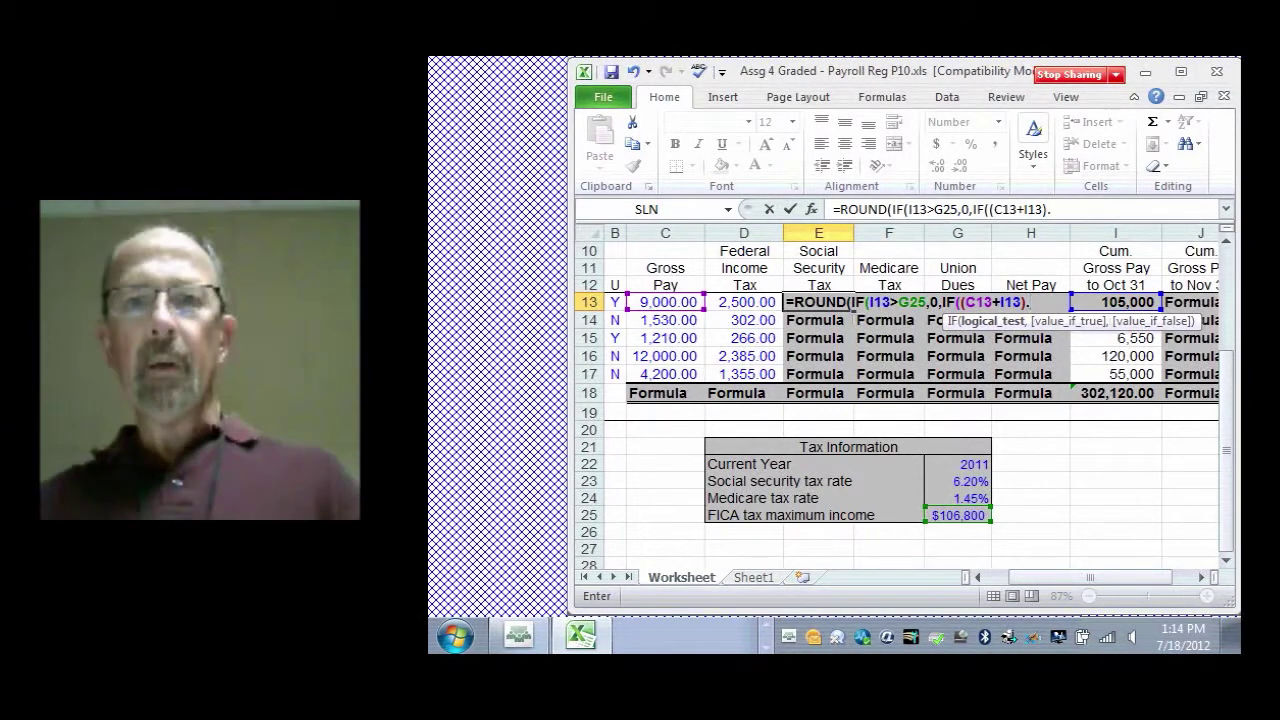
key(BackSpace)
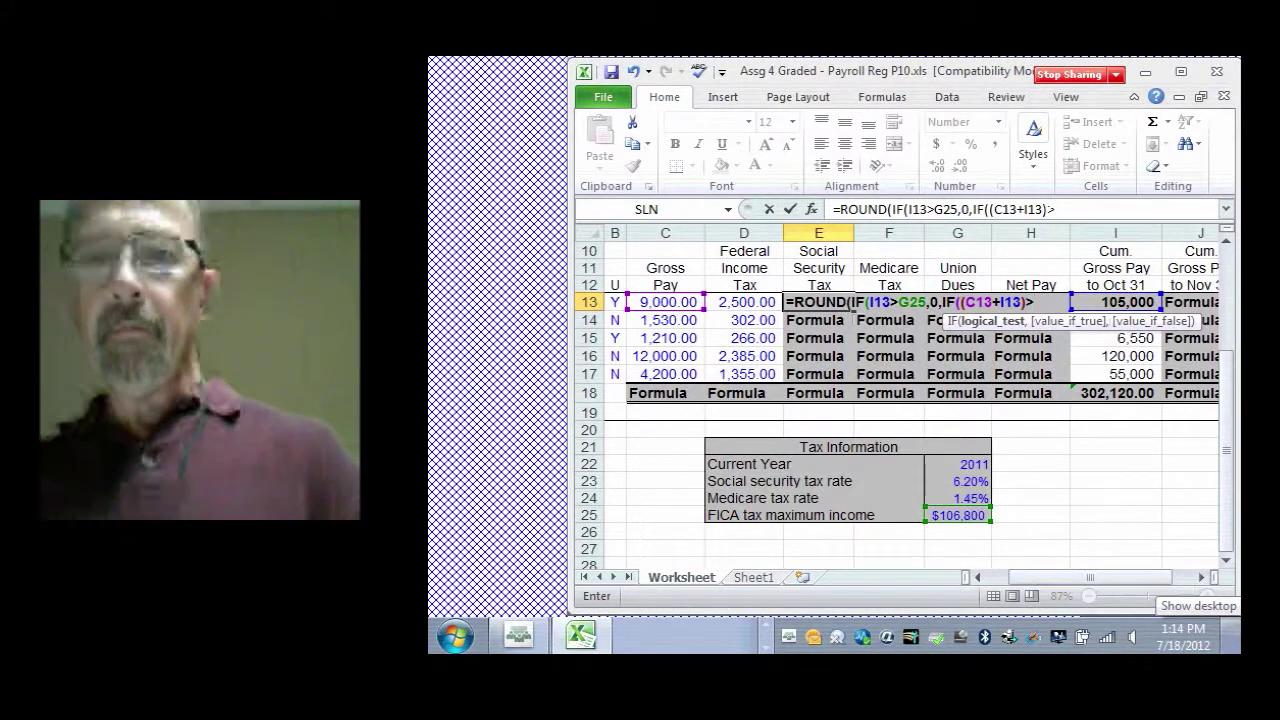
text(>)
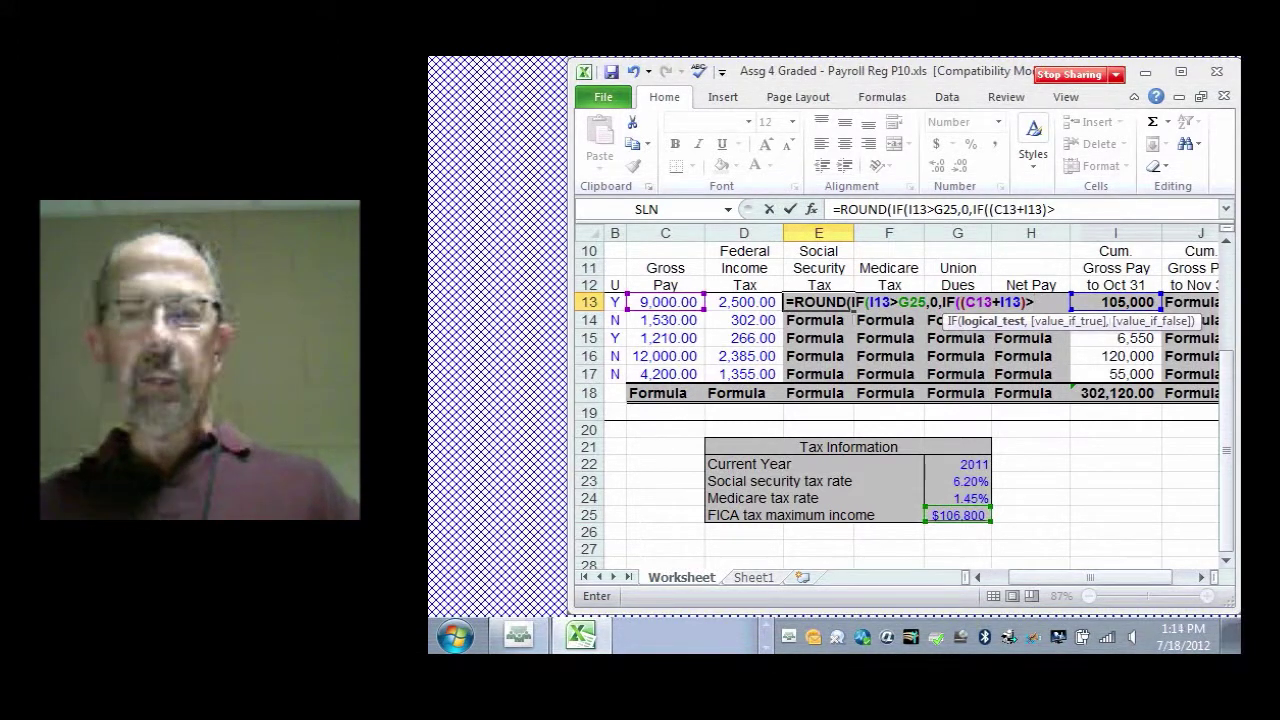
click(957, 515)
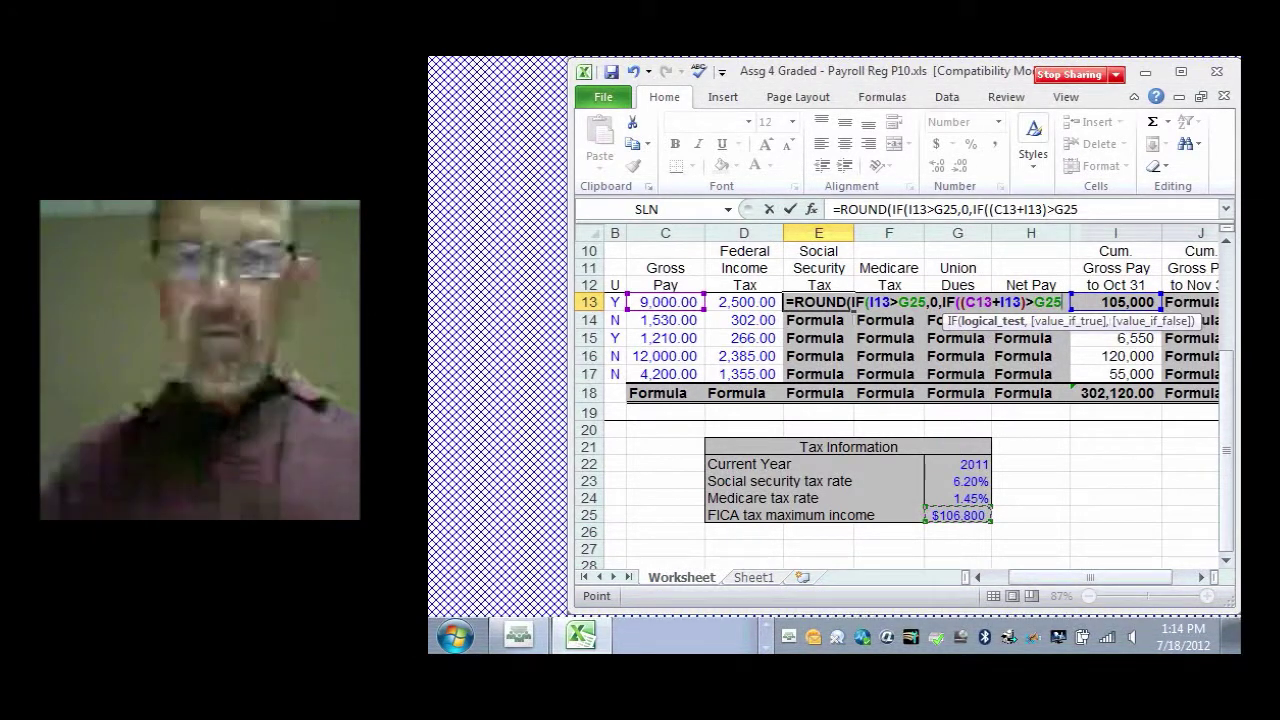
Set the nested IF's value if true in E13 to the income left under the maximum times the Social Security rate: (G25-I13)*G23.
text(,)
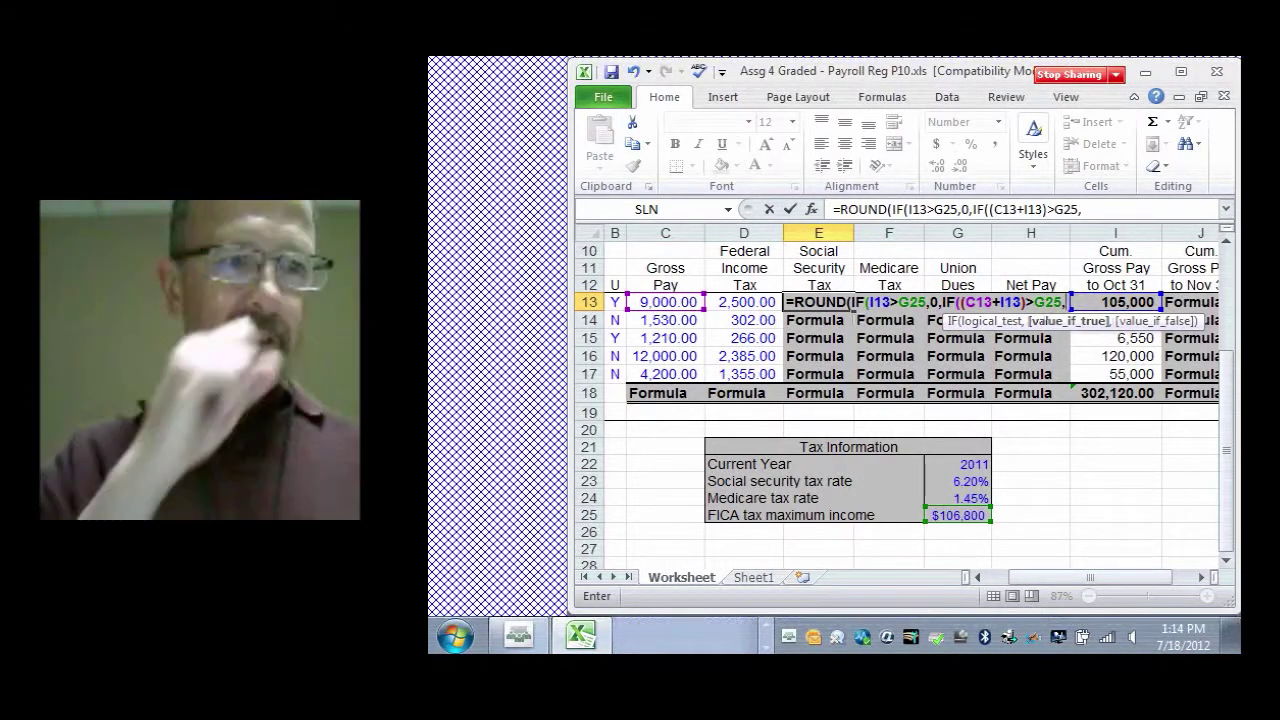
text(()
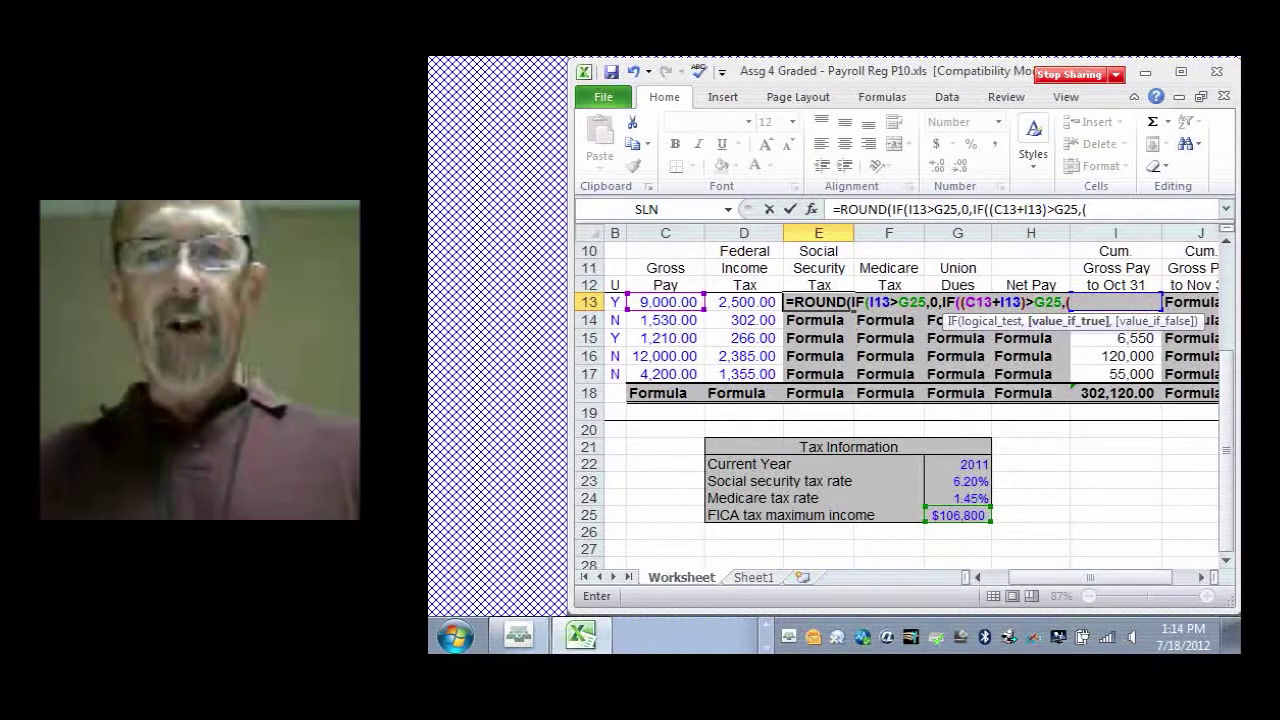
text(G)
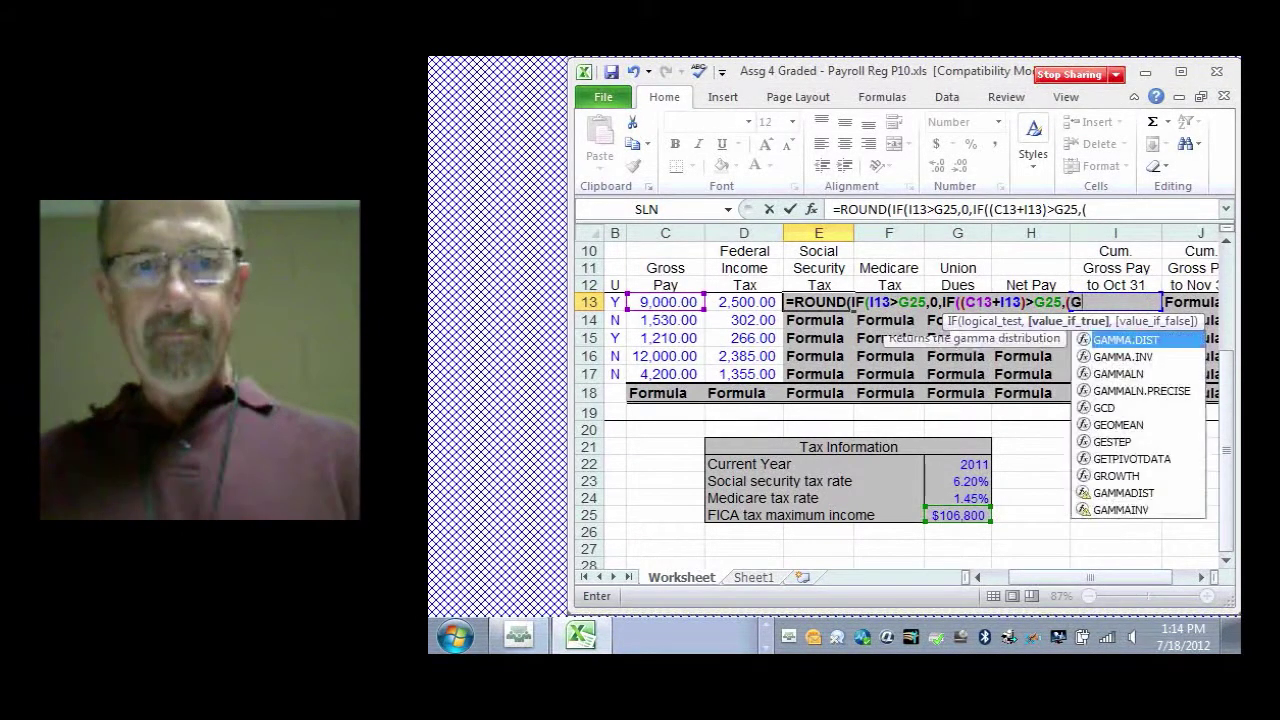
text(25)
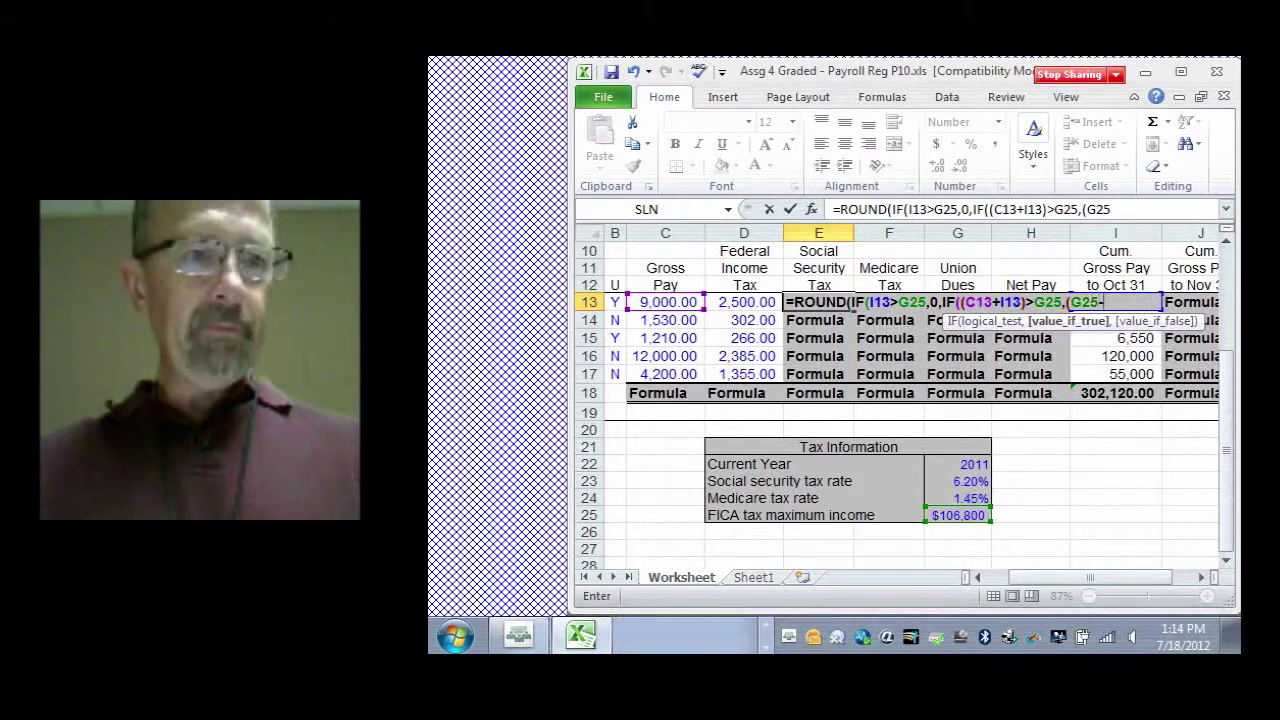
text(-)
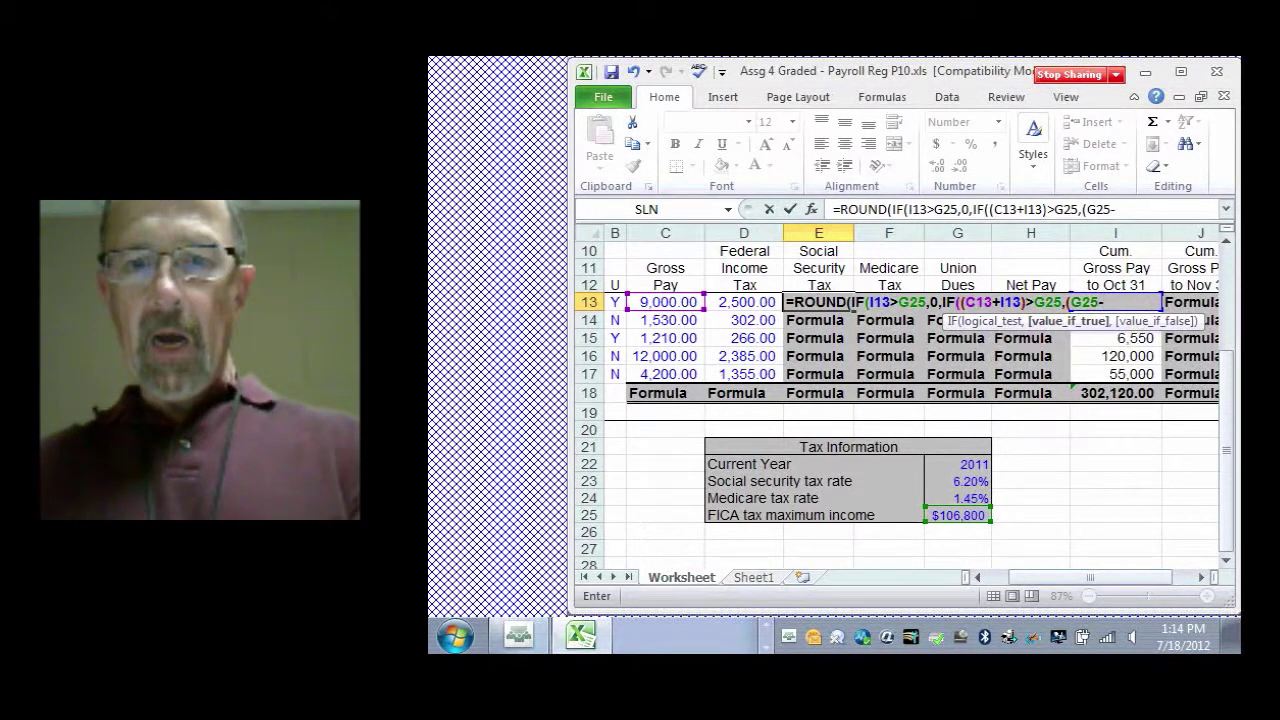
text(I13)
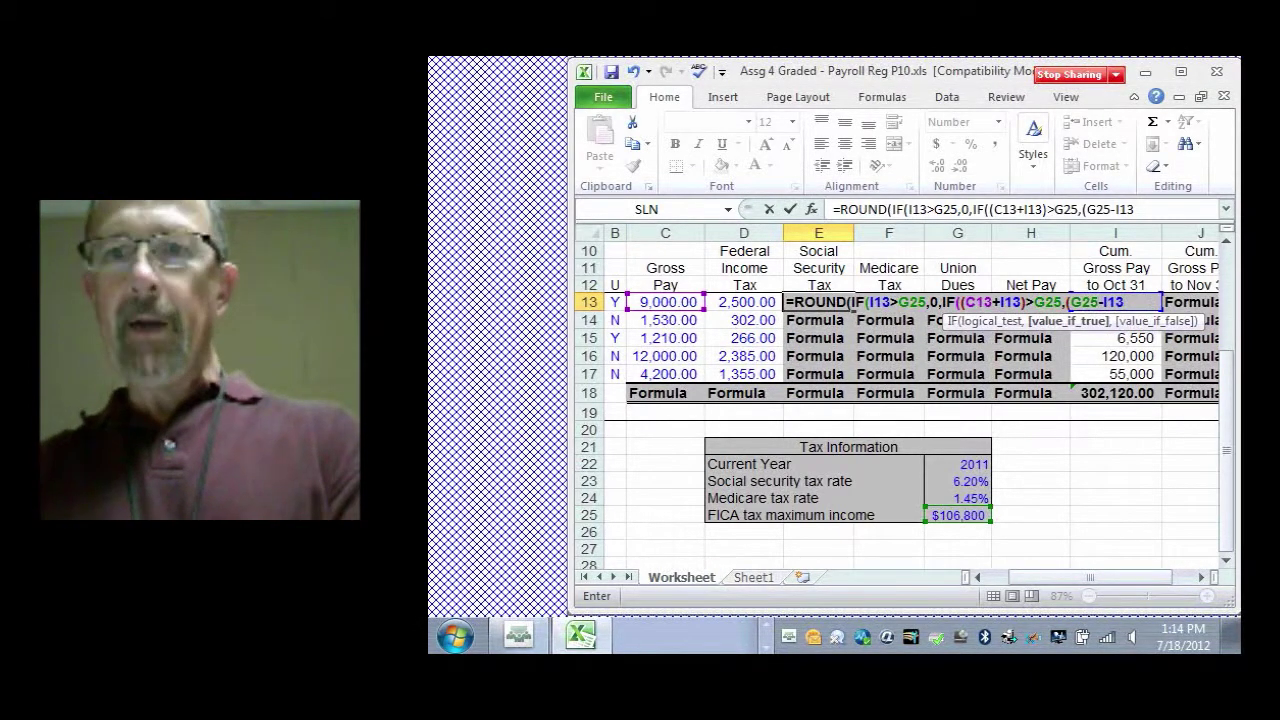
text())
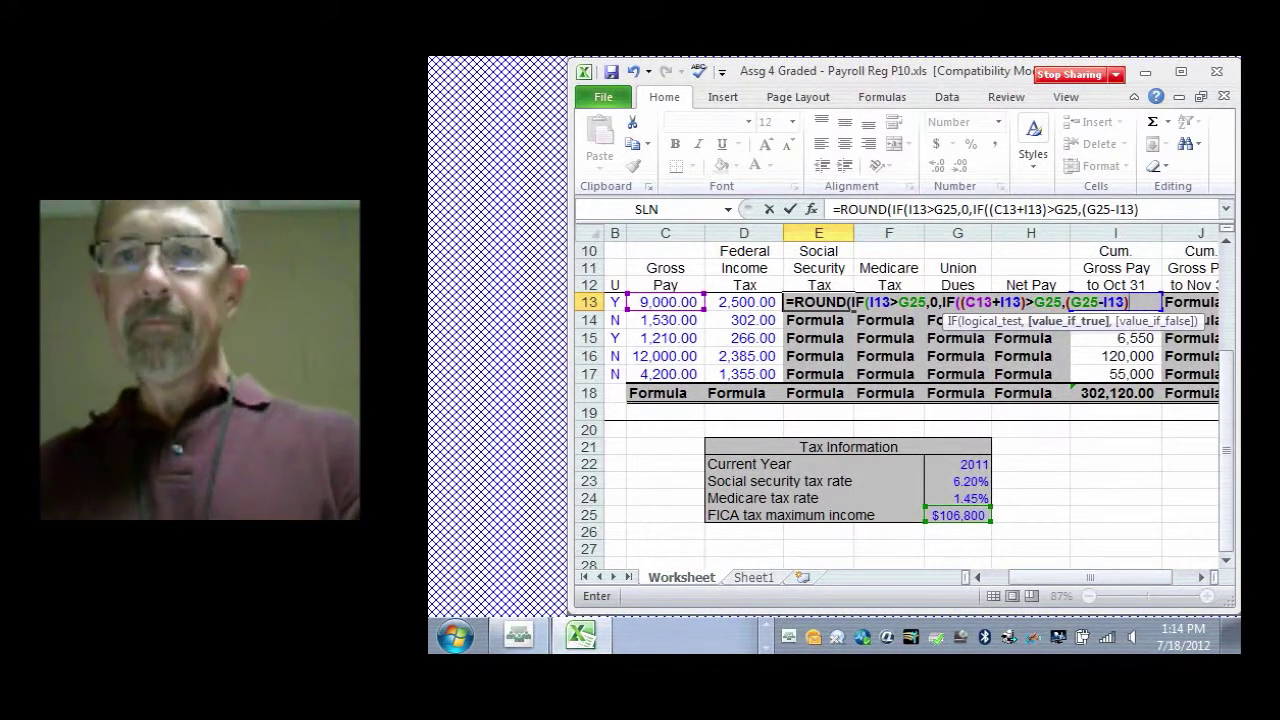
text(*)
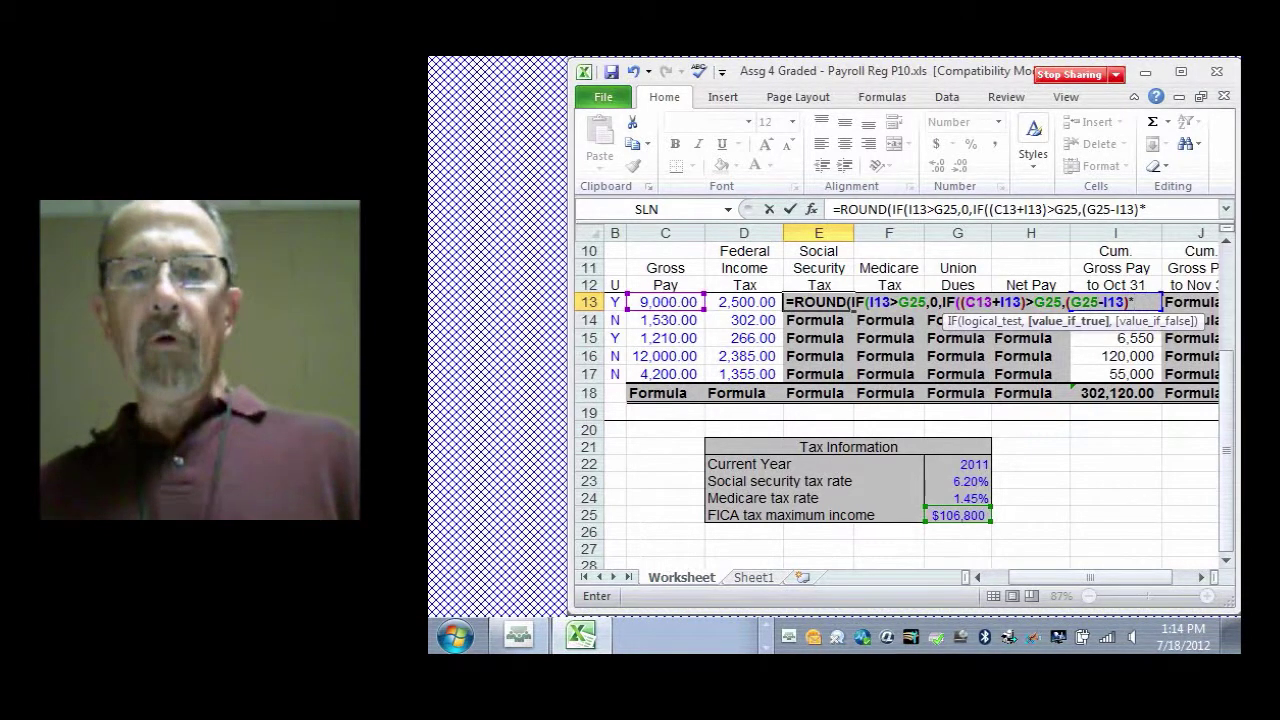
click(957, 481)
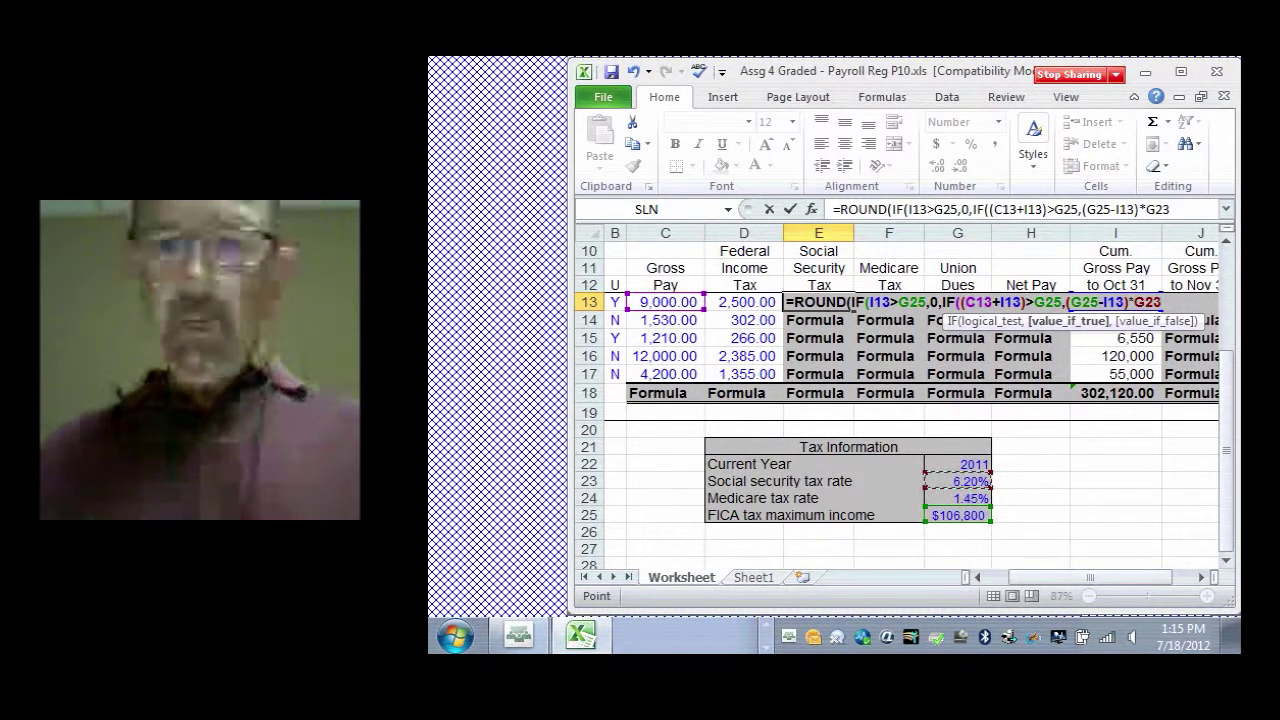
Add C13*G23 as the nested IF's value if false in E13 and close both IF functions.
text(,)
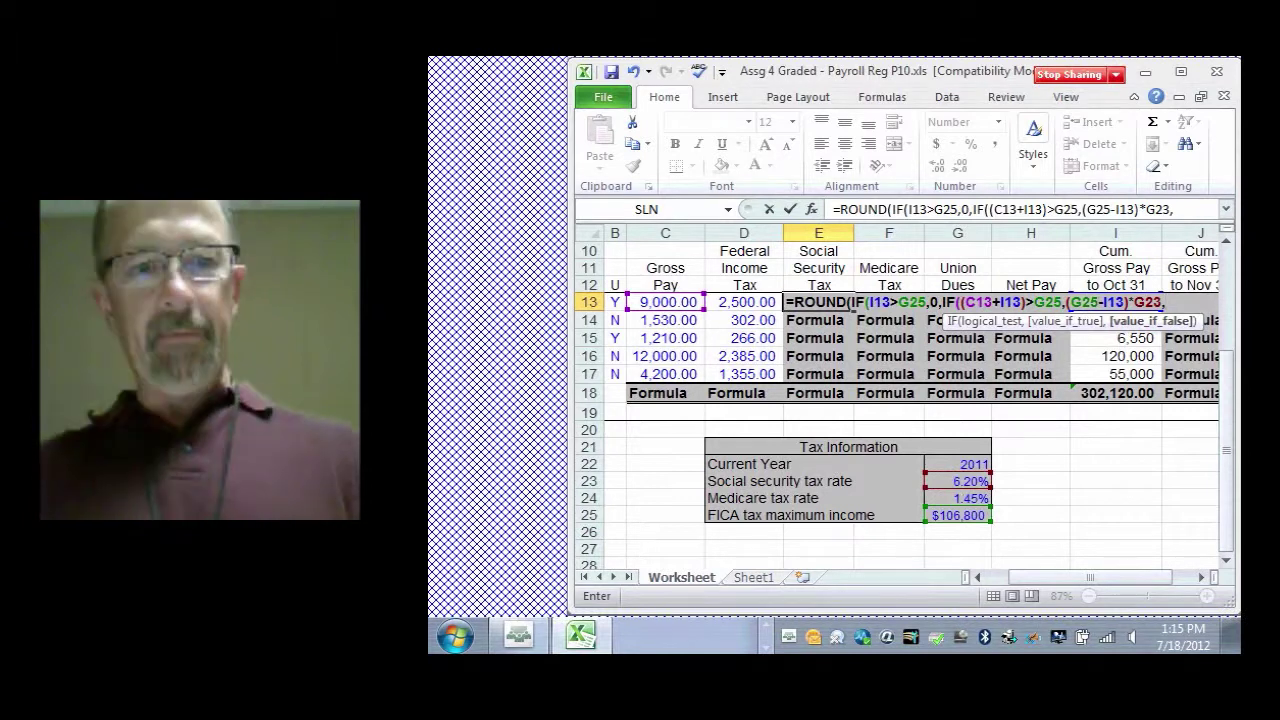
text(C)
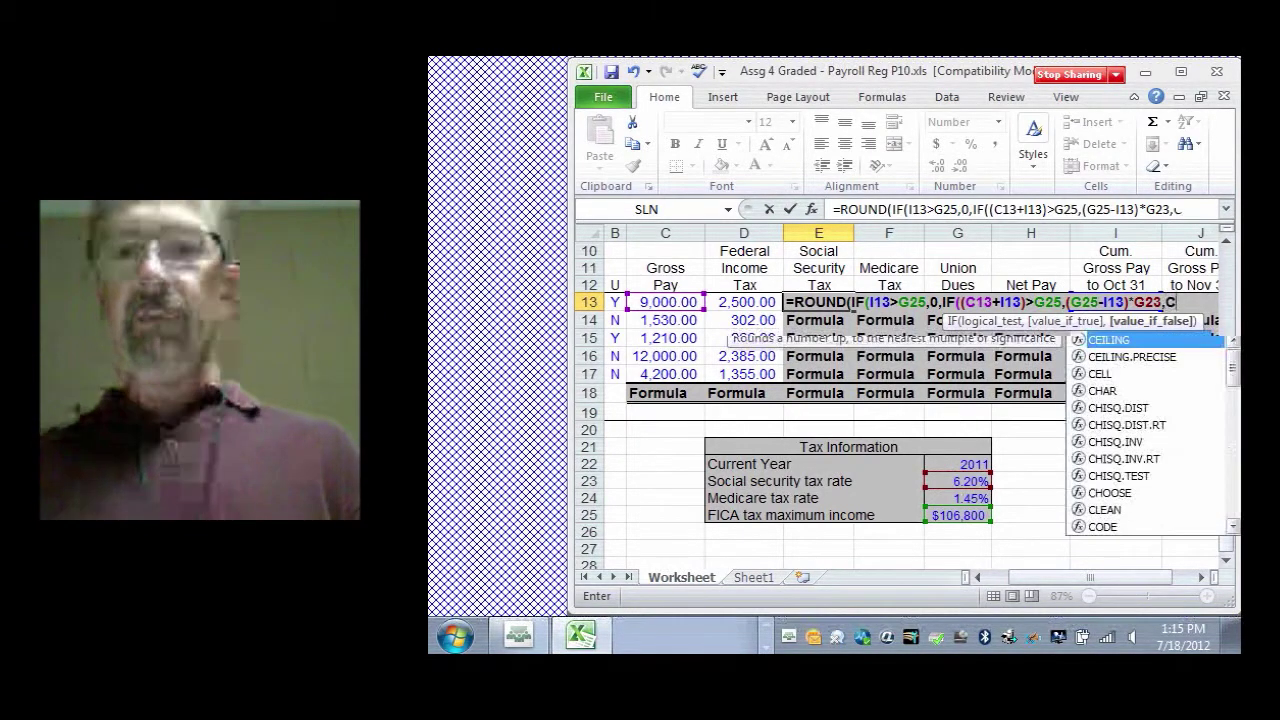
text(13)
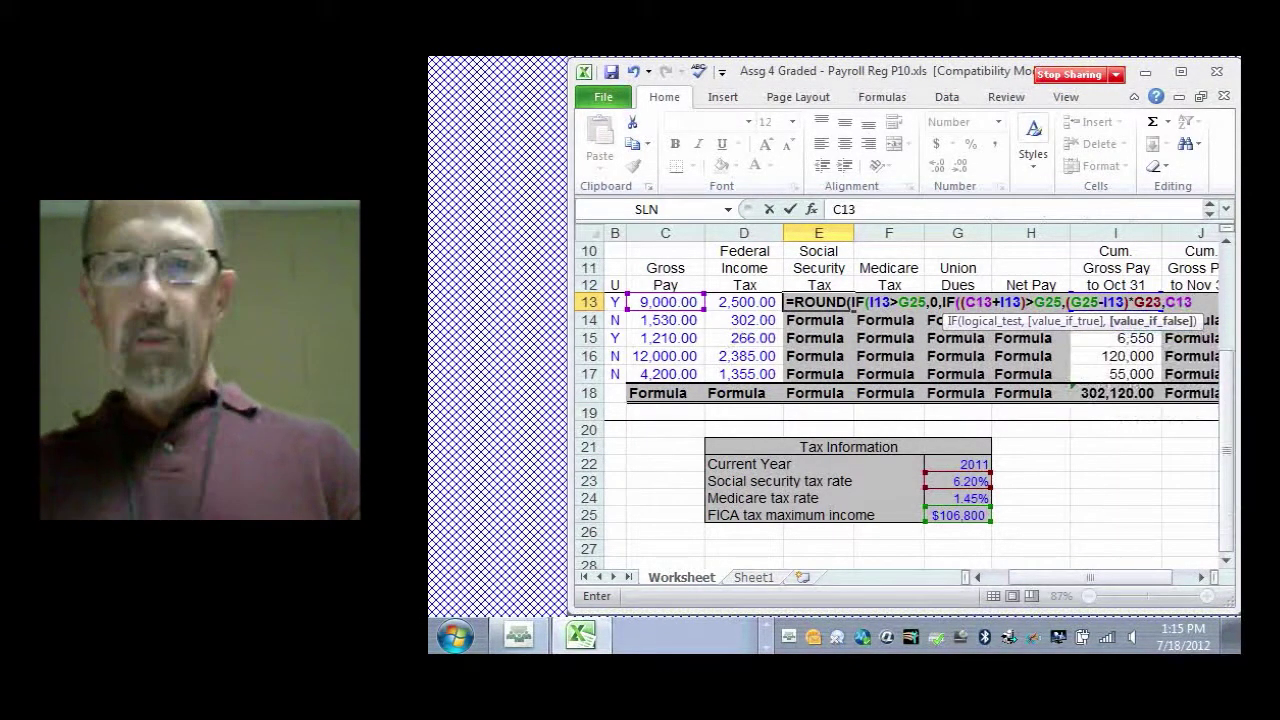
text(*)
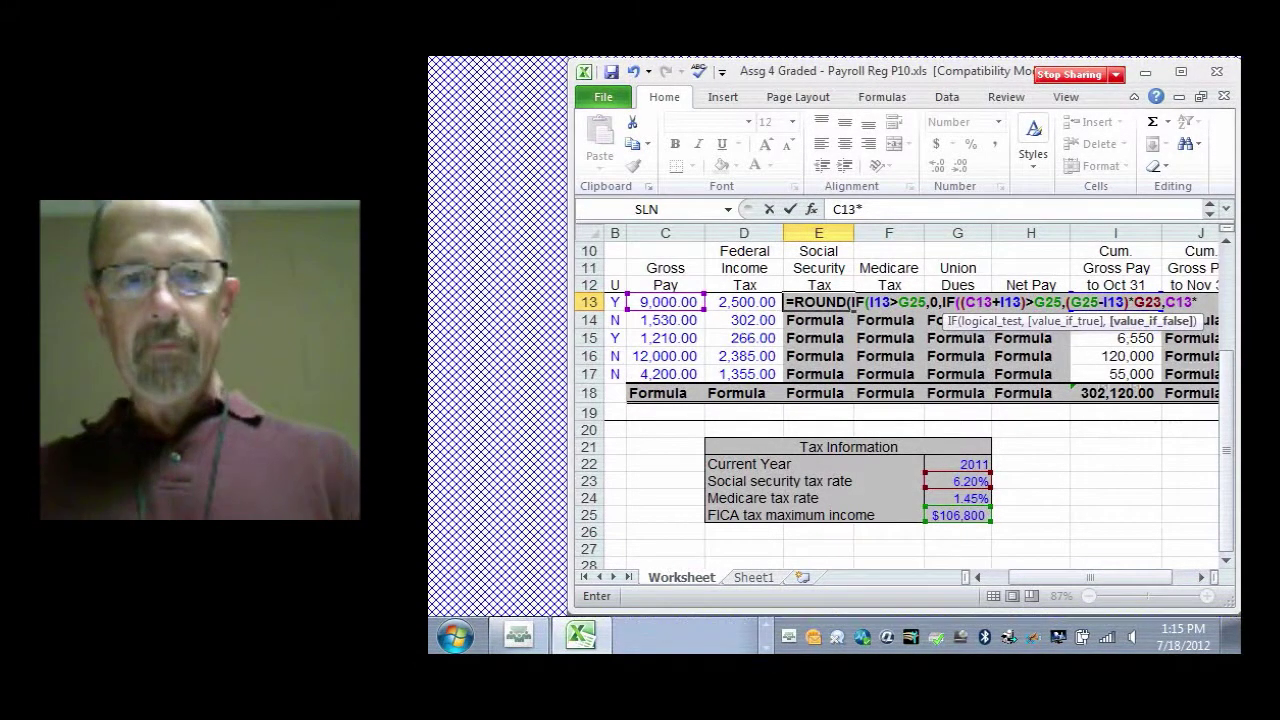
text(G23)
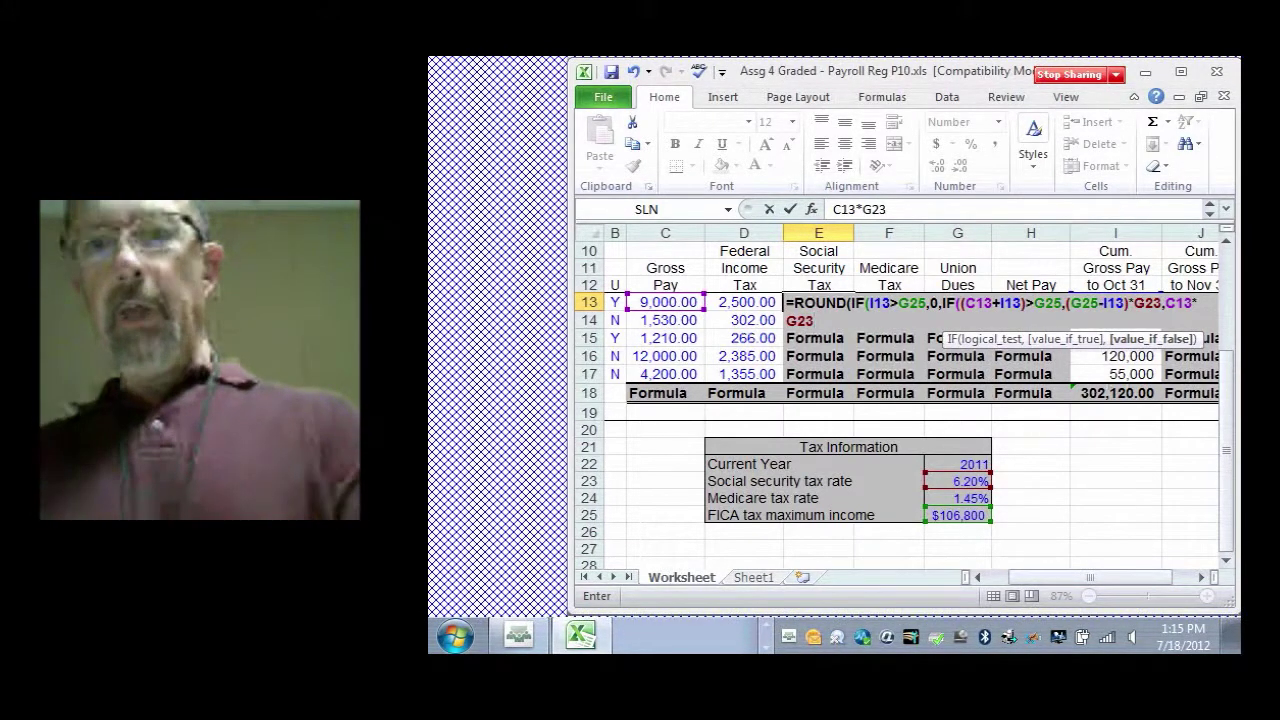
text()))
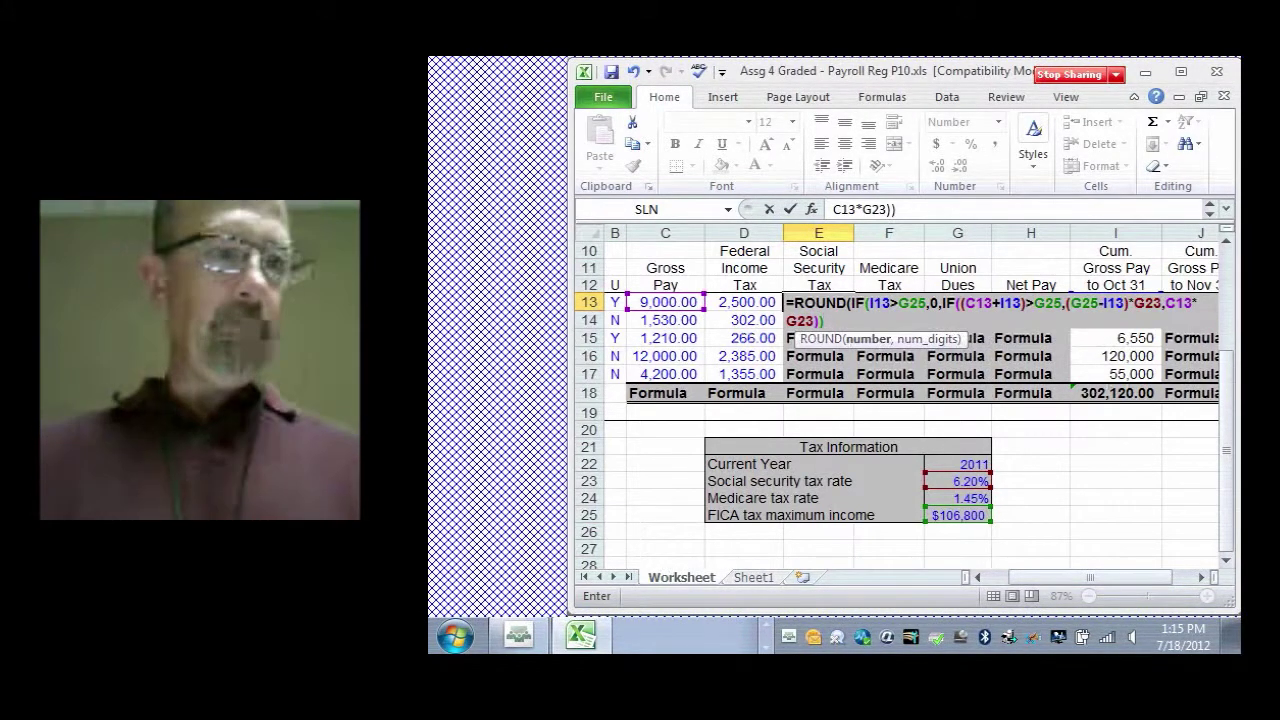
Round the E13 result to 2 decimal places, complete the Social Security Tax formula and select that cell again.
text(,)
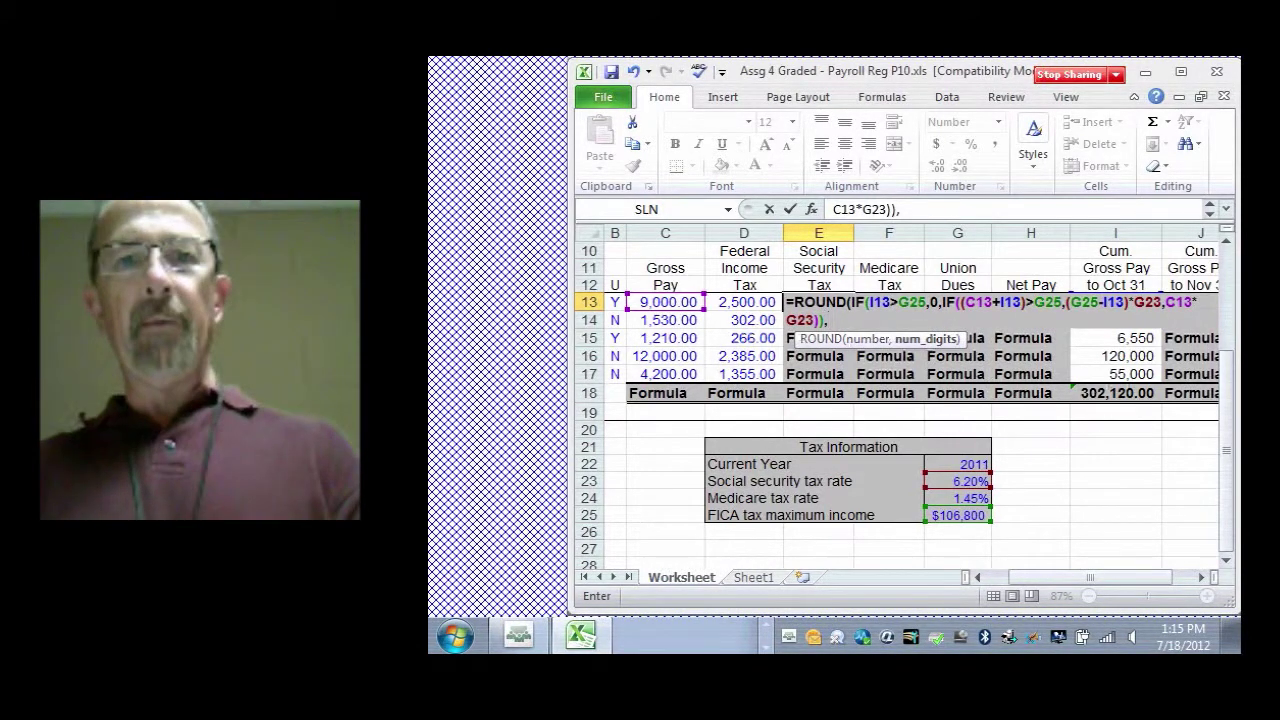
text(2)
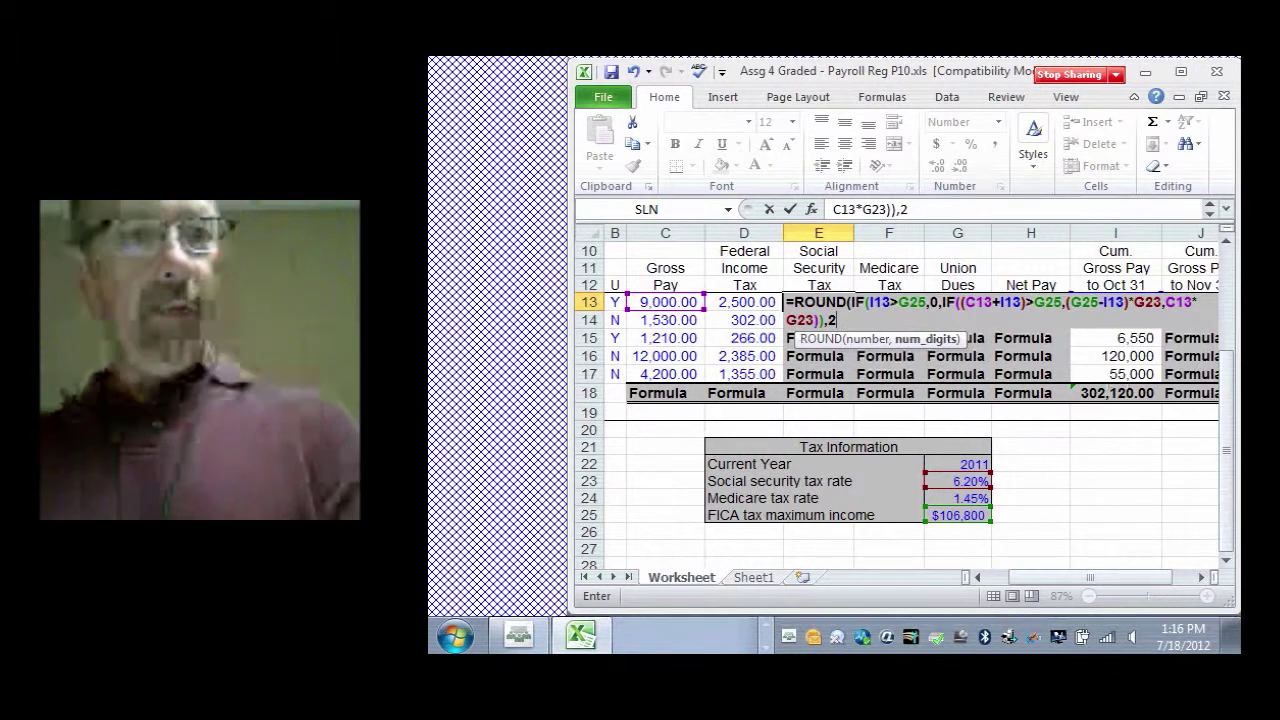
text())
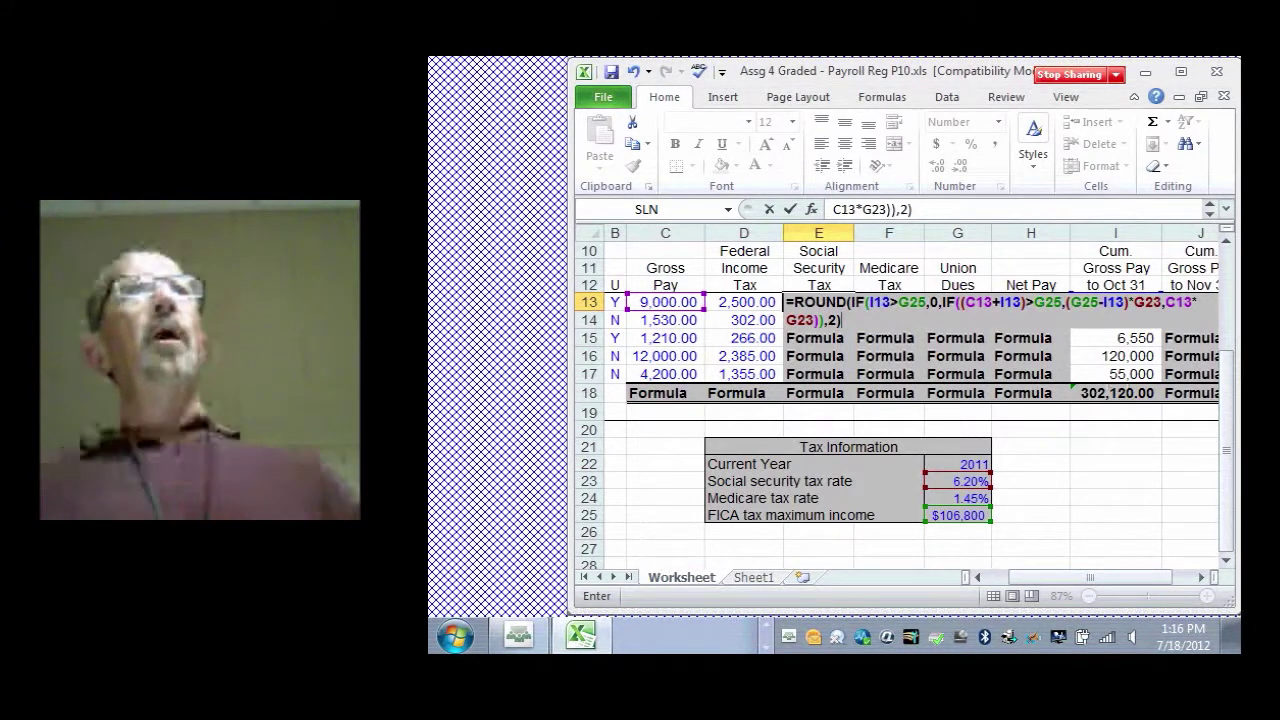
key(Return)
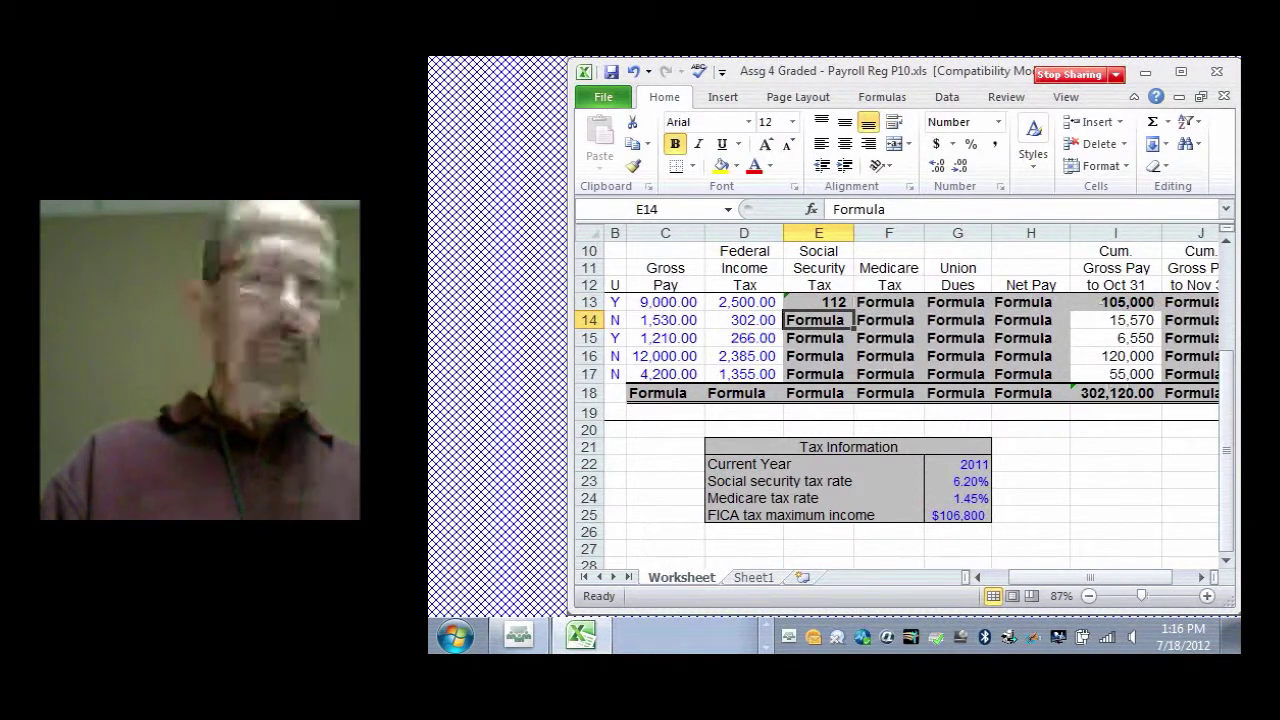
key(Up)
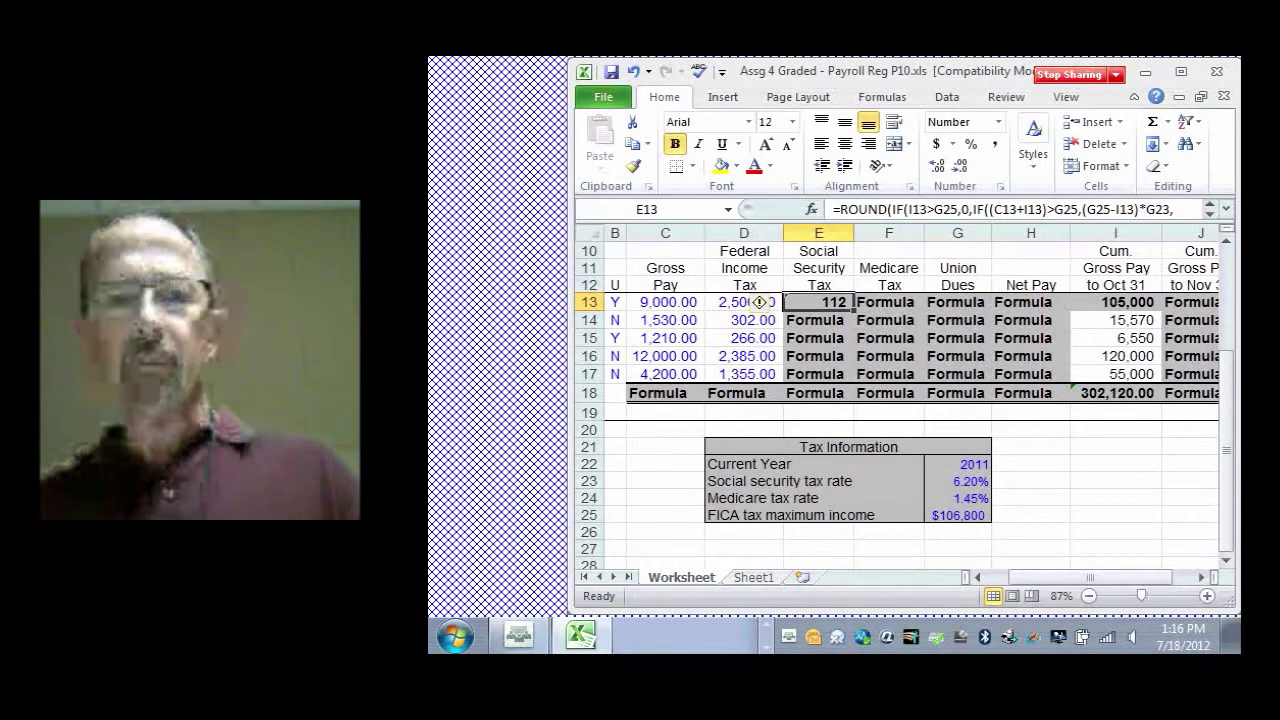
Enter 1800 in the blank cell I22 as the taxable amount for a manual check of the tax.
click(1115, 498)
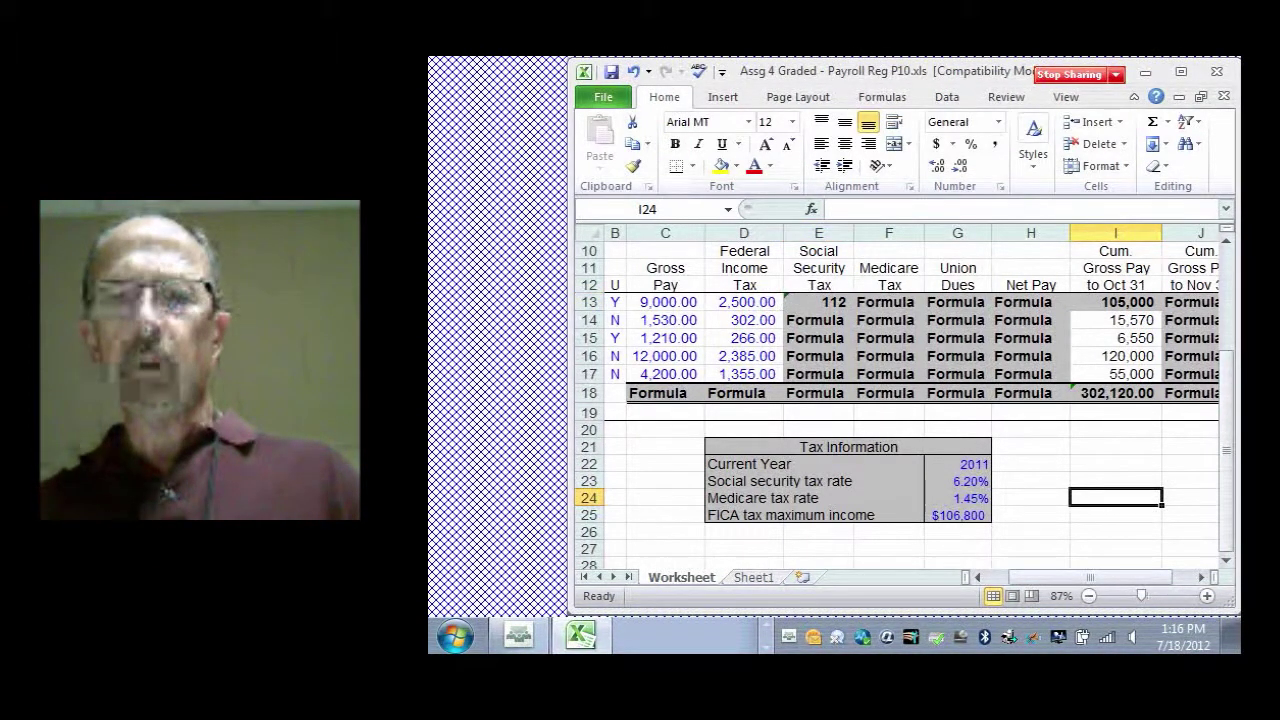
click(958, 515)
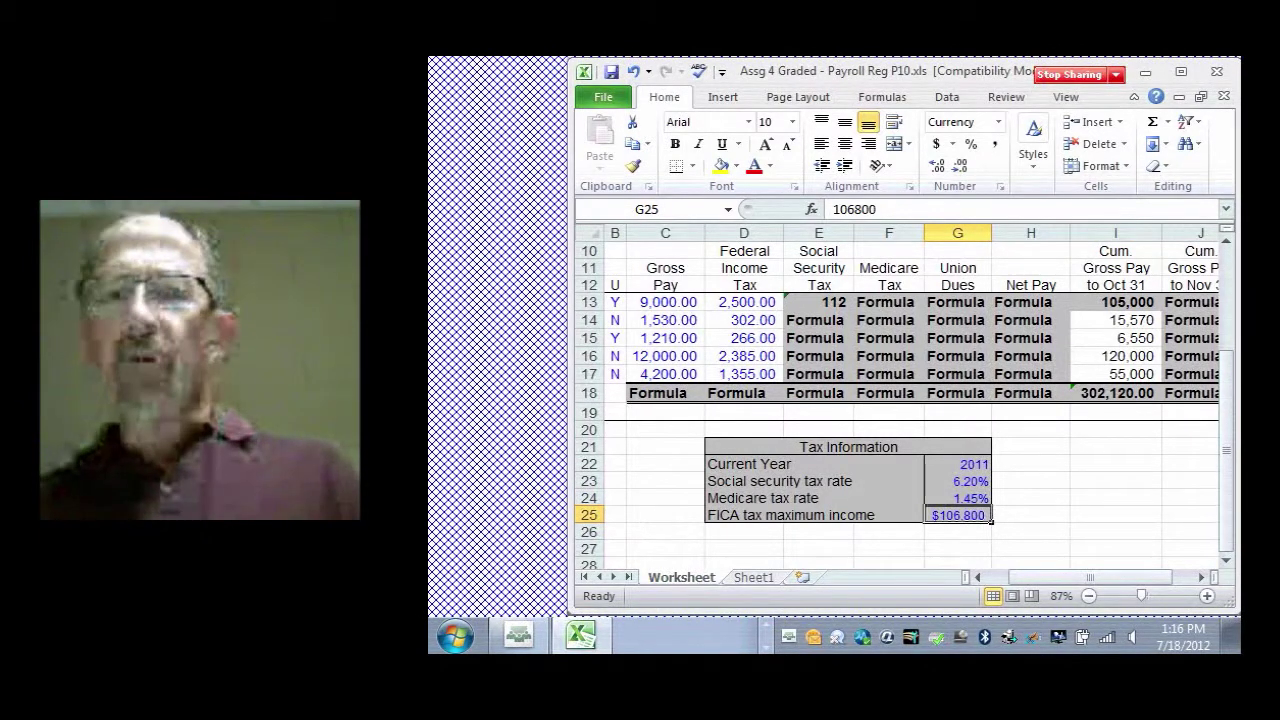
click(1115, 463)
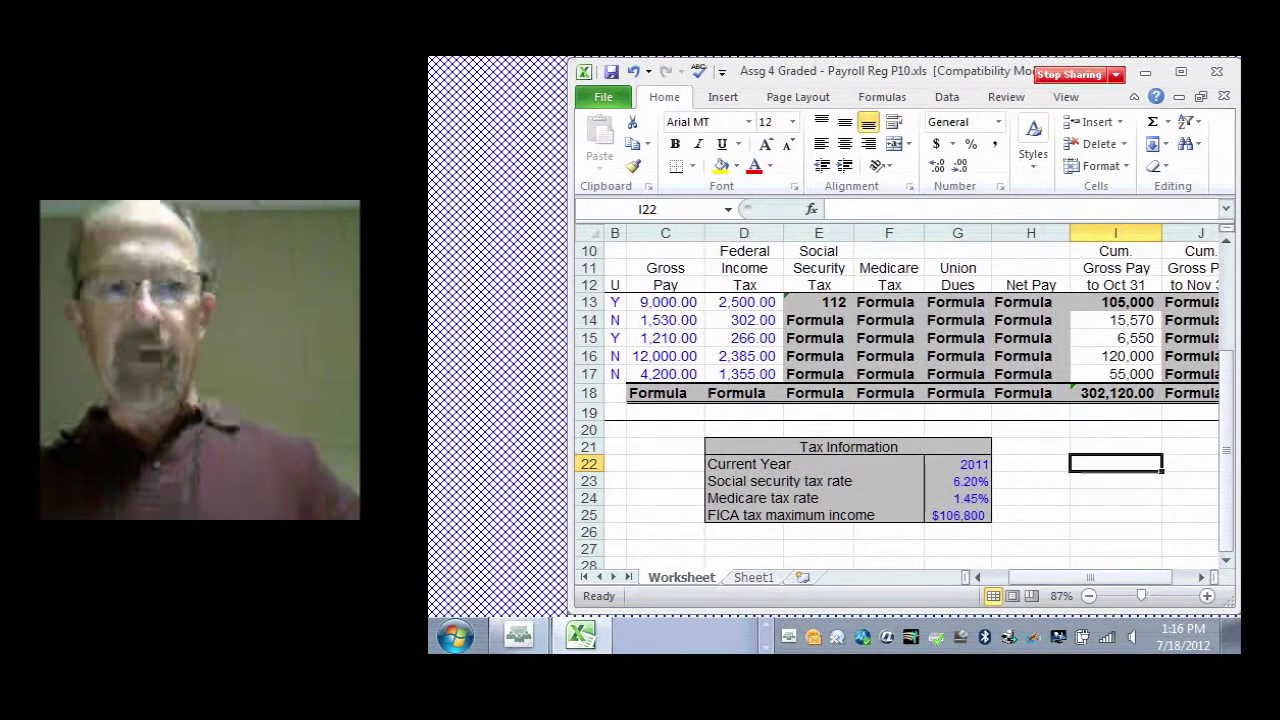
text(1)
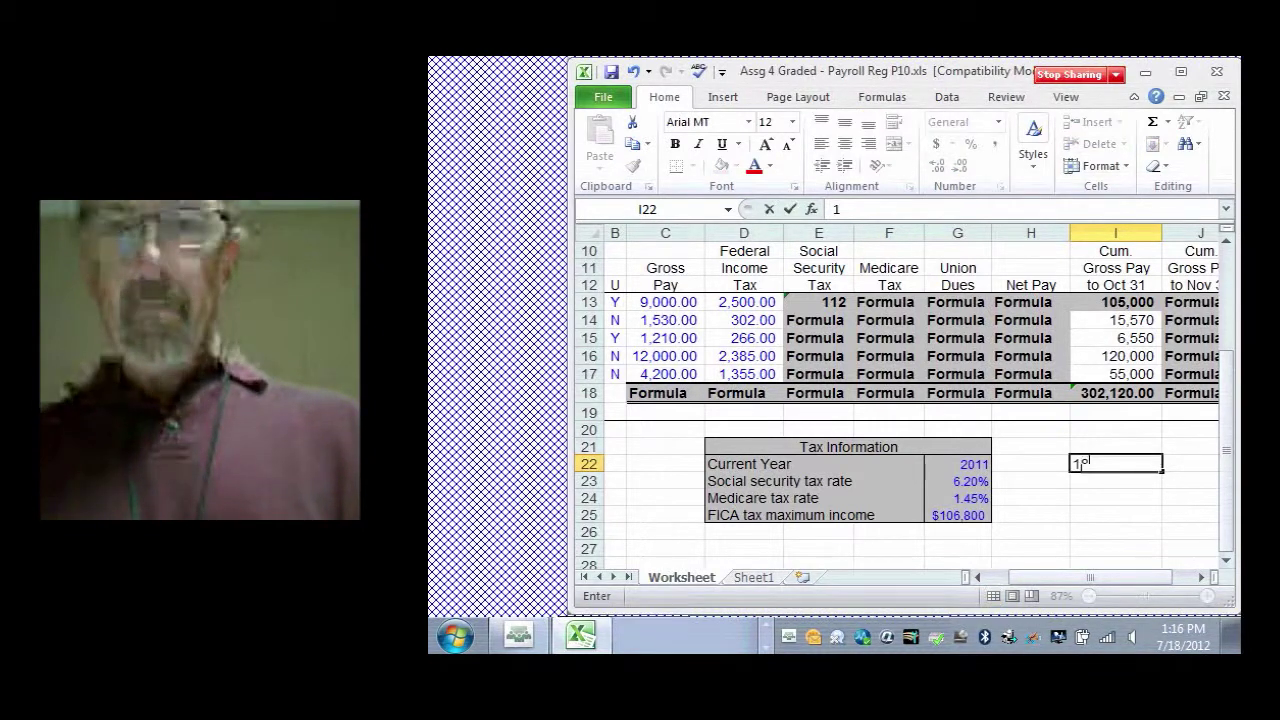
text(800)
key(Return)
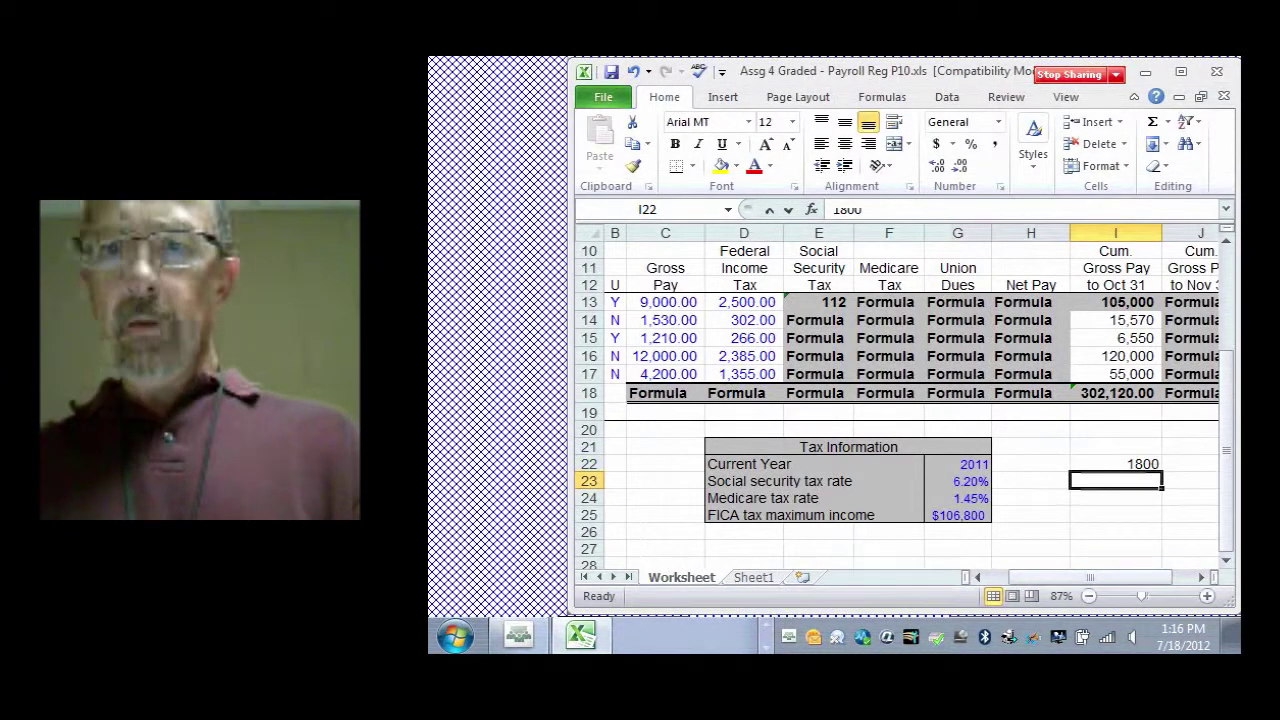
Calculate the check tax in I23 by multiplying the amount above by the Social Security tax rate: =I22*G23.
text(=)
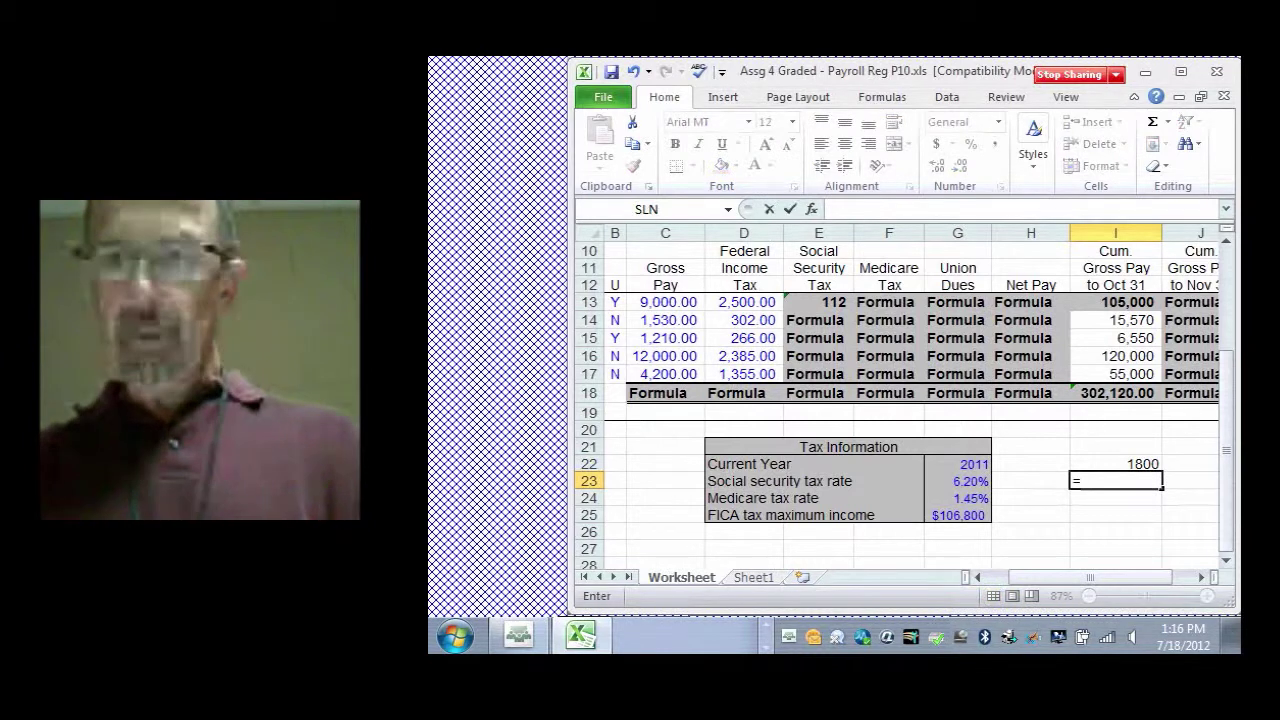
key(Up)
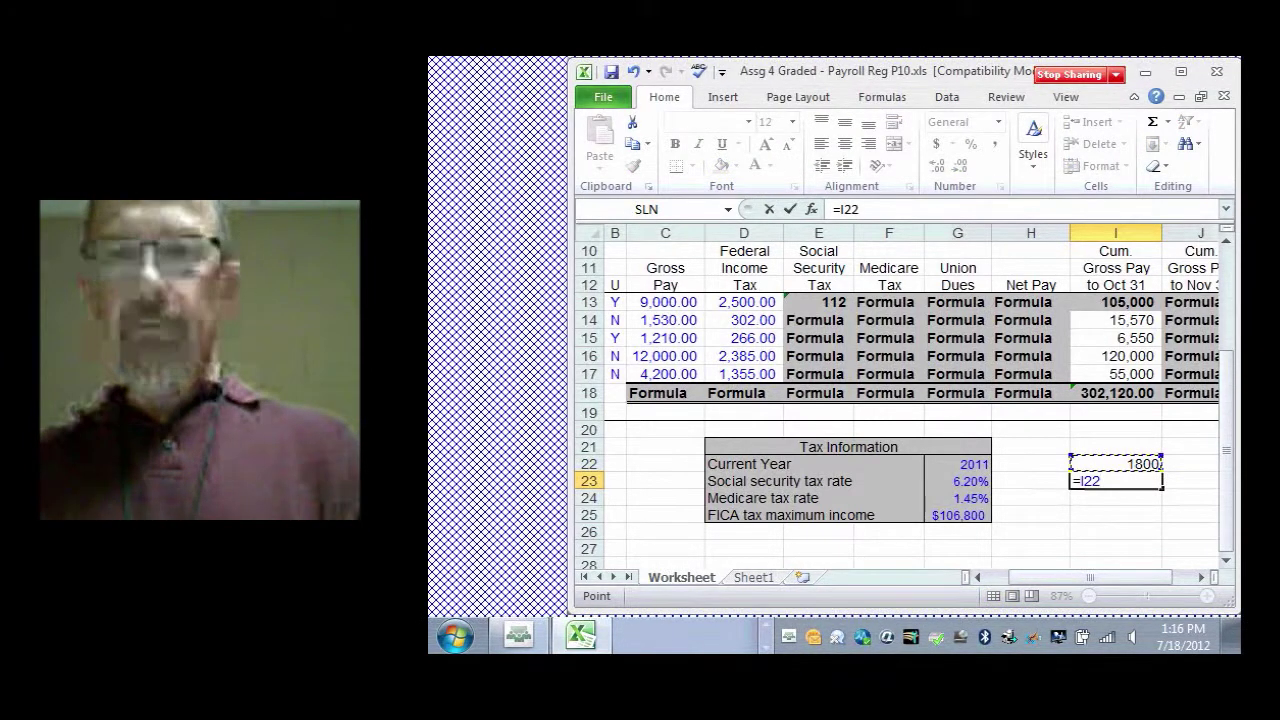
text(*)
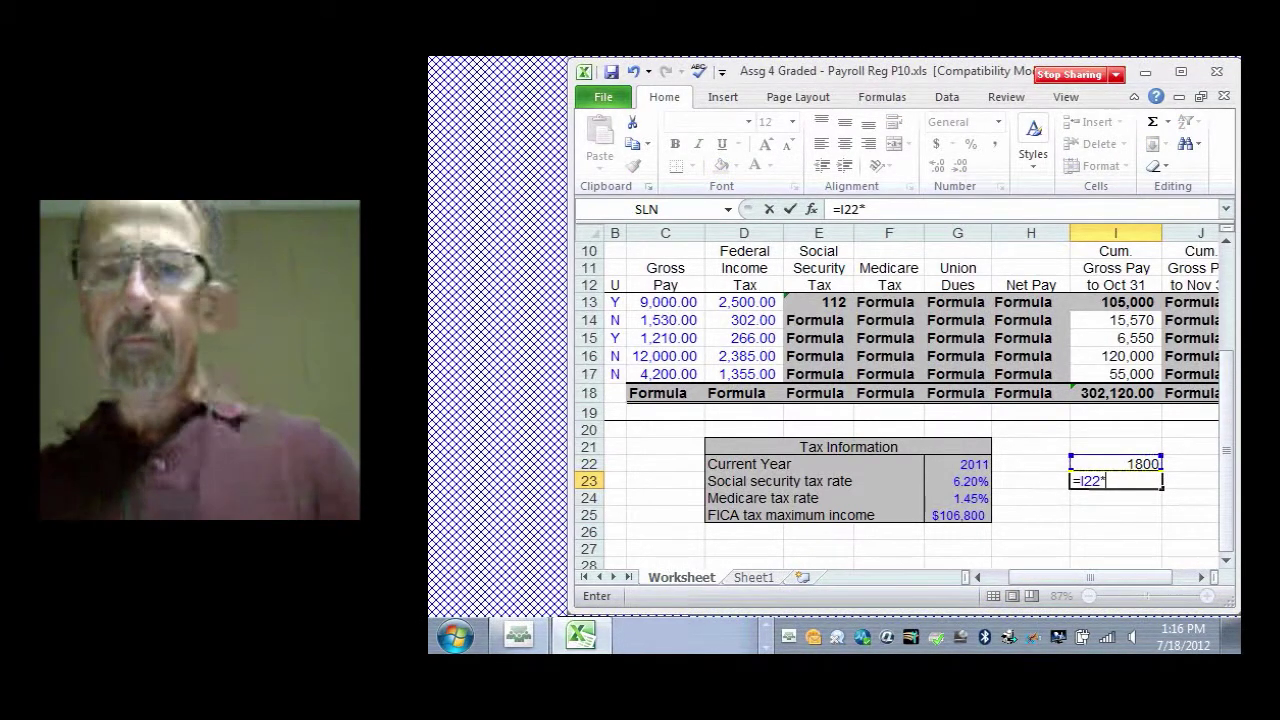
key(Left)
key(Left)
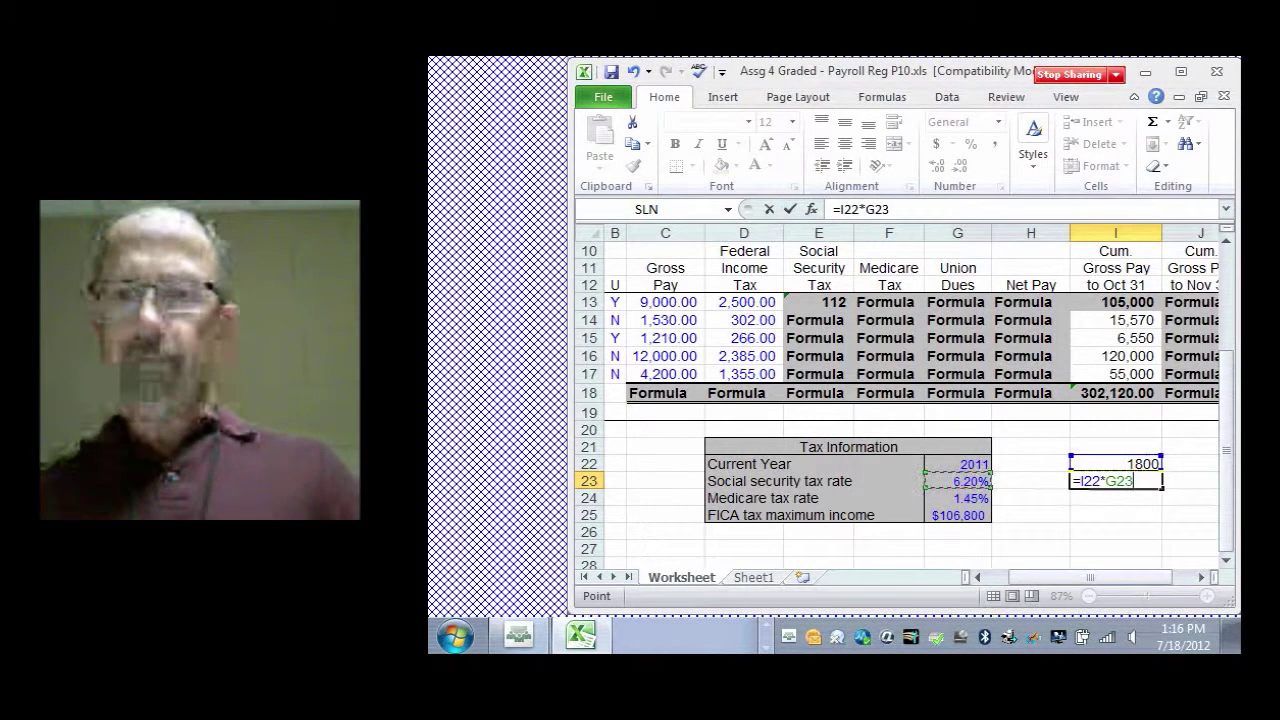
key(Return)
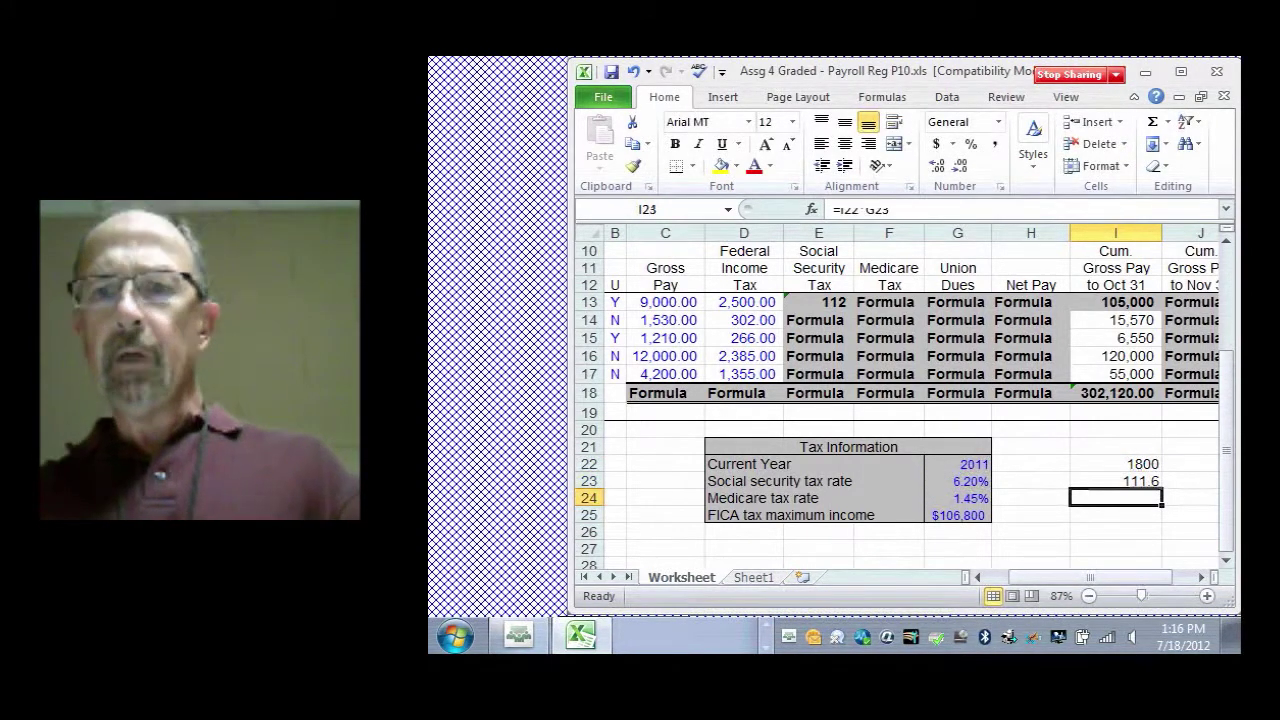
Compare the check calculation in I23 with the tax rate in G23 and the Social Security Tax formula in E13.
click(1115, 481)
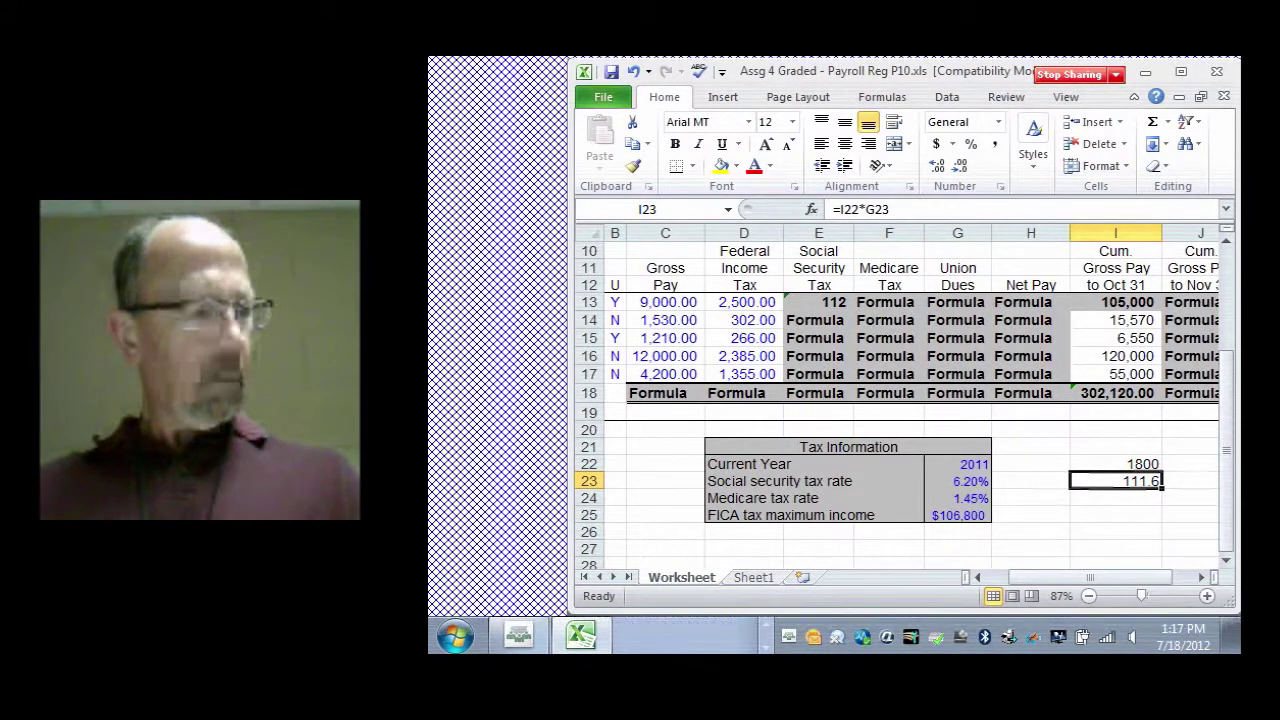
click(985, 482)
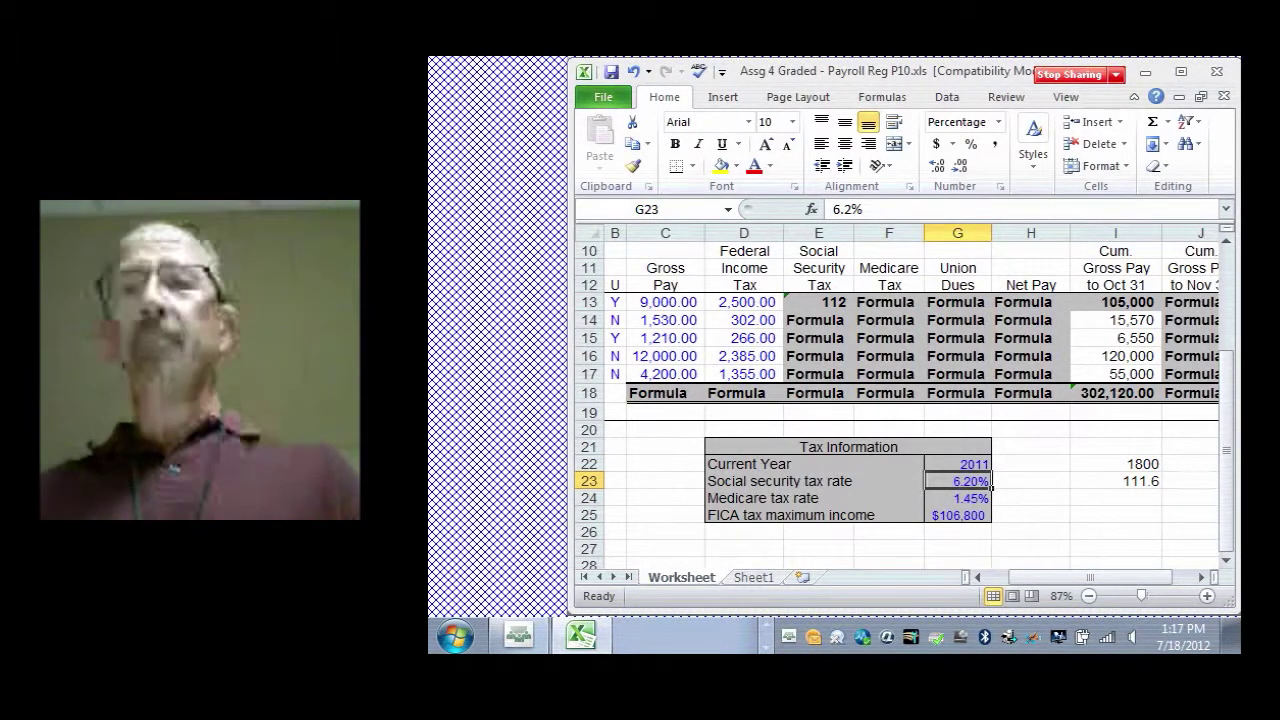
key(Right)
key(Right)
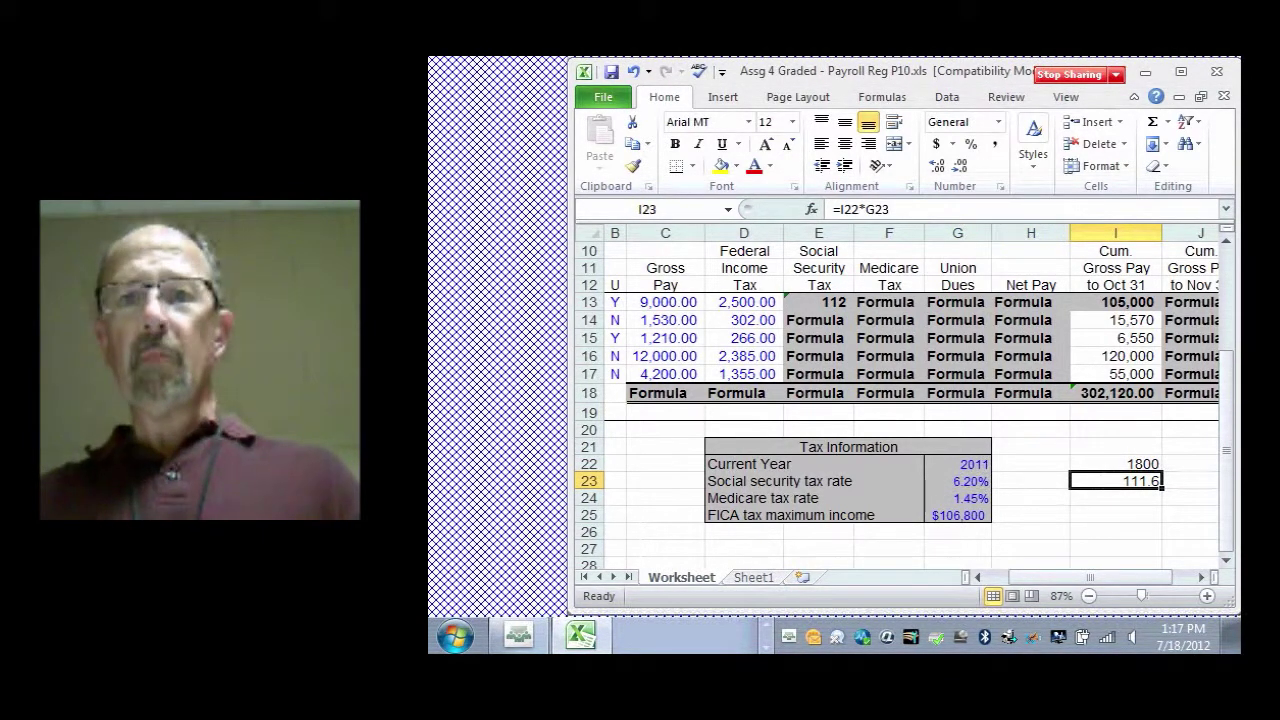
key(Left)
key(Left)
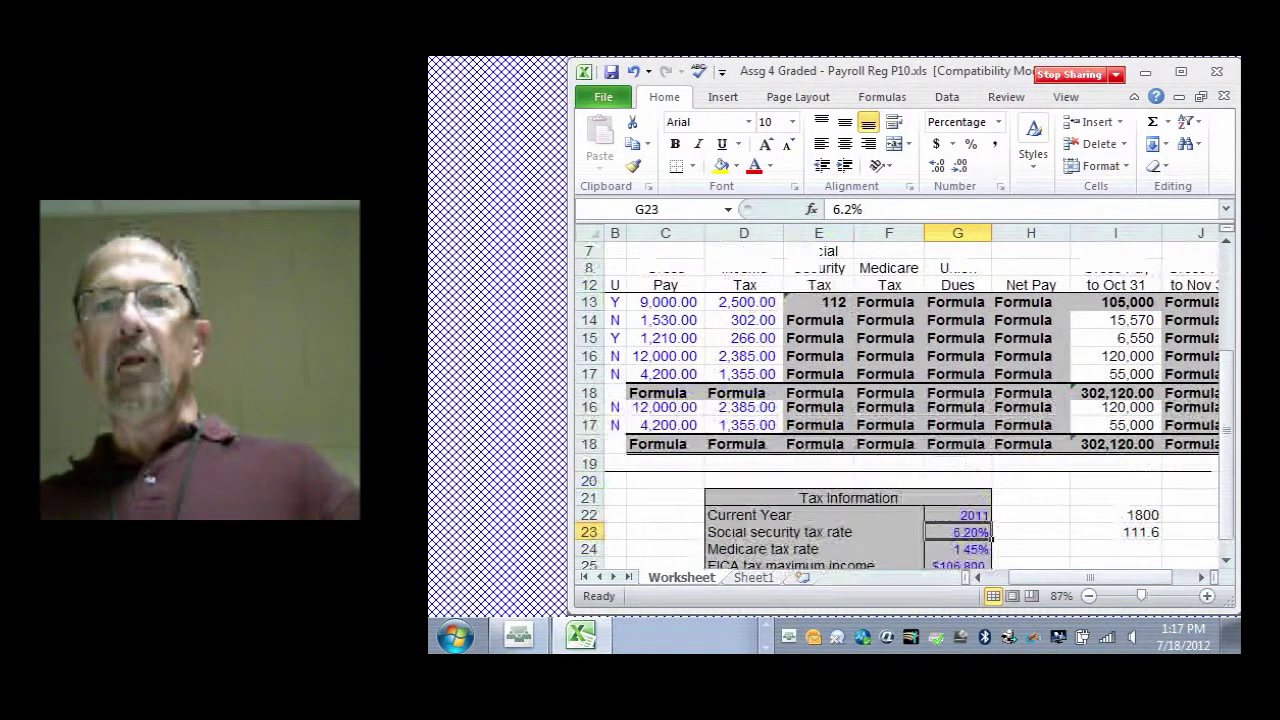
click(795, 302)
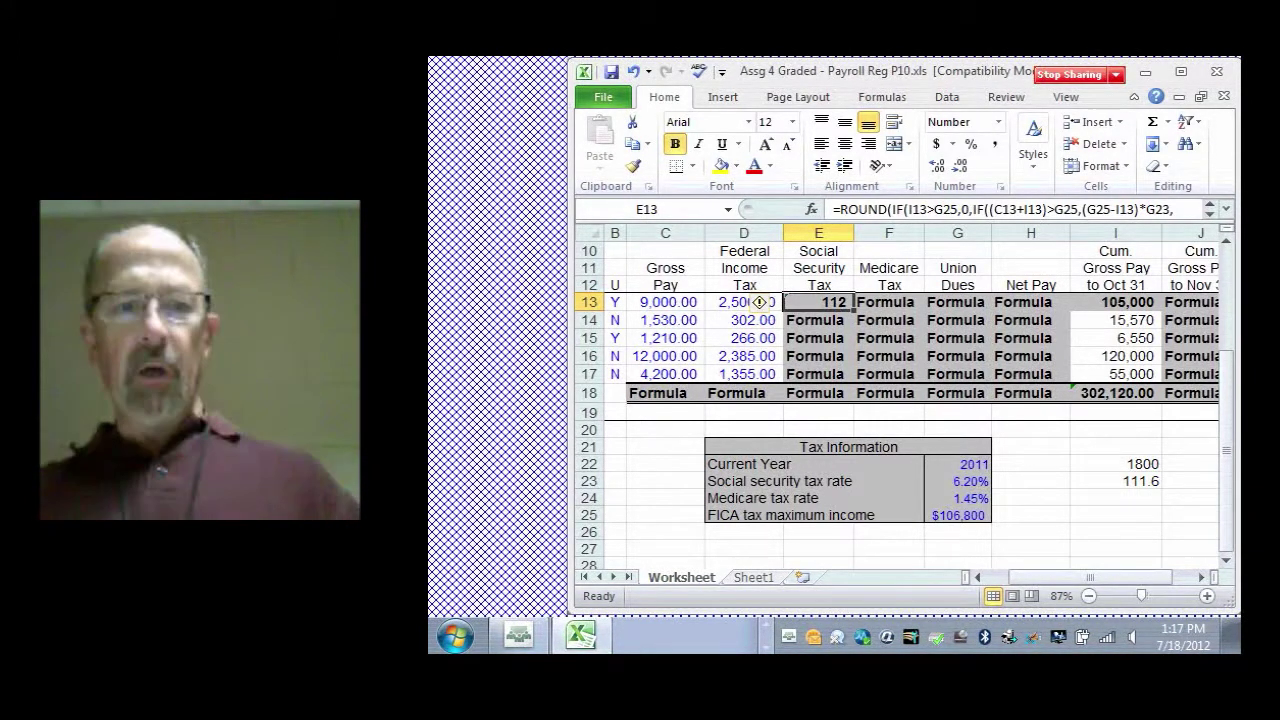
Review the ROUND digits argument in the Social Security Tax formula in E13.
key(F2)
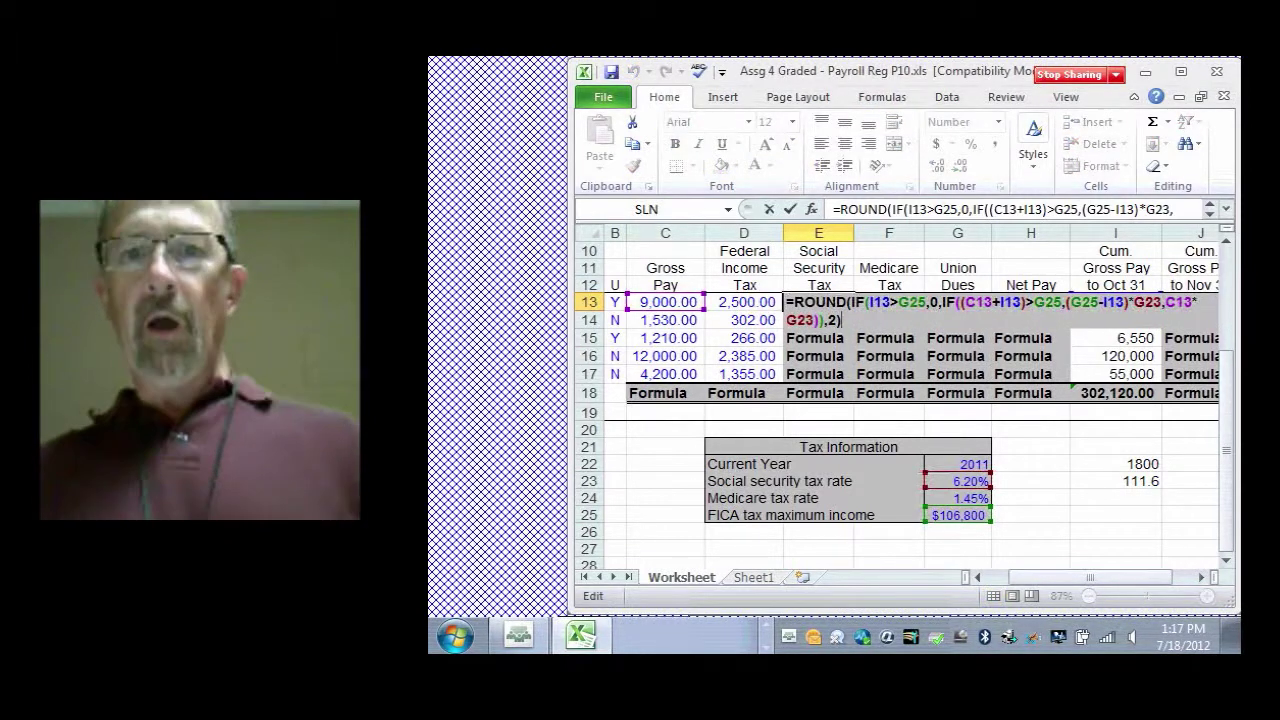
key(Left)
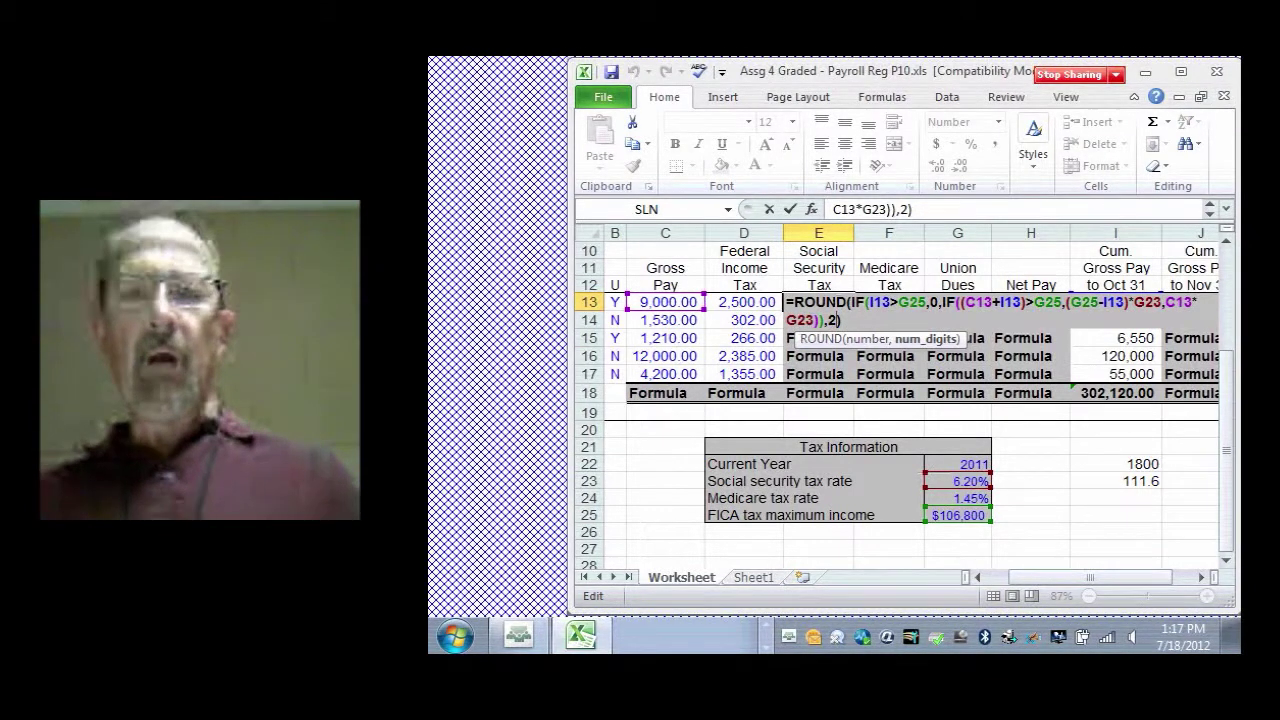
key(ctrl+Return)
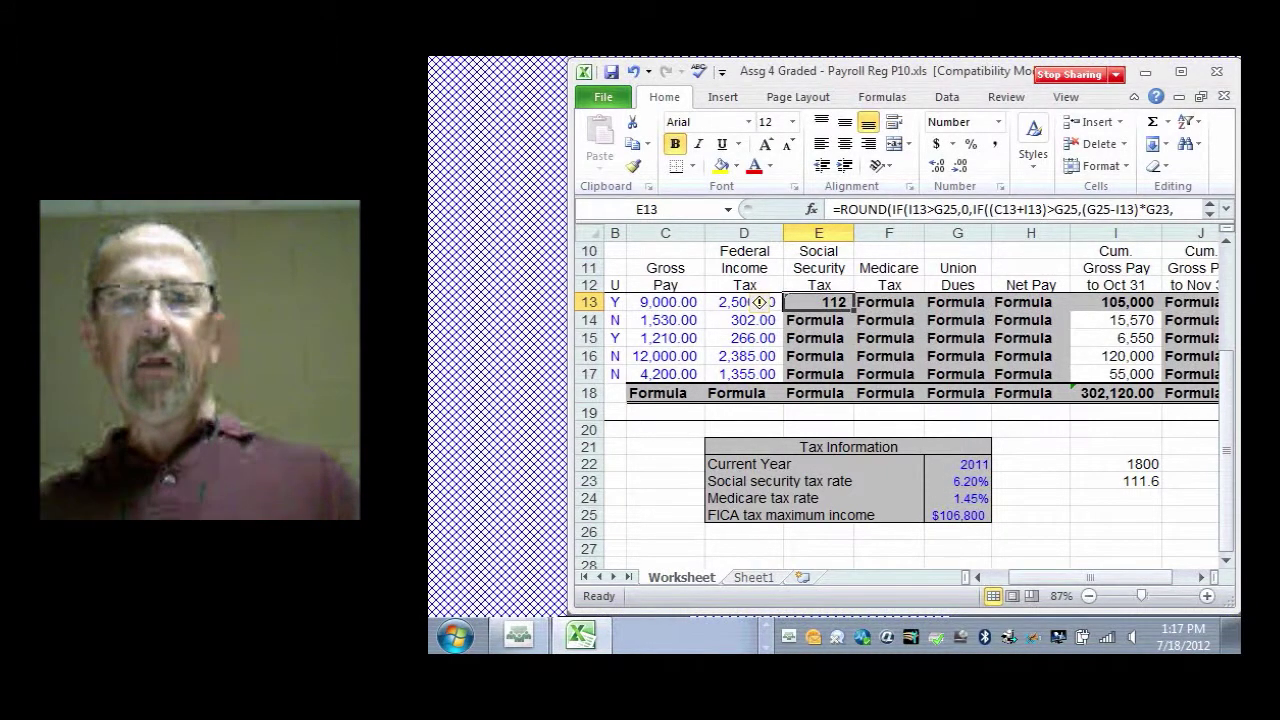
key(shift+Right)
key(shift+Right)
key(shift+Right)
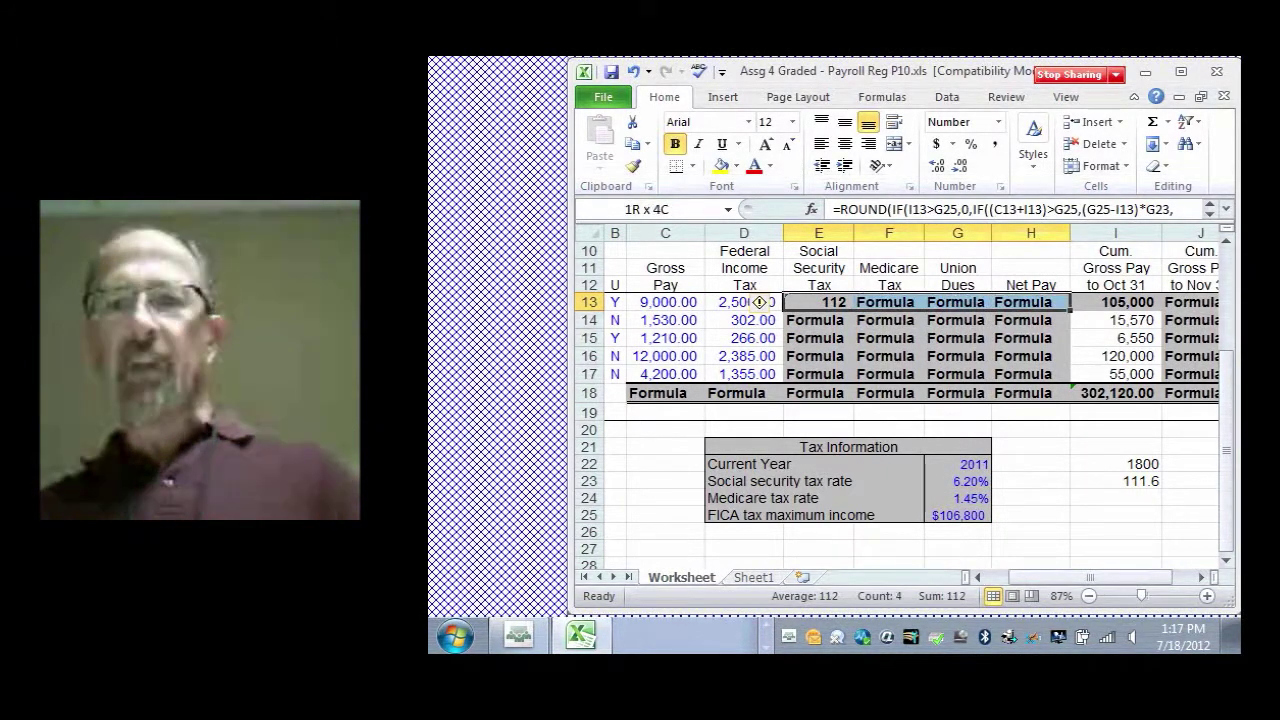
key(shift+Down)
key(shift+Down)
key(shift+Down)
key(shift+Down)
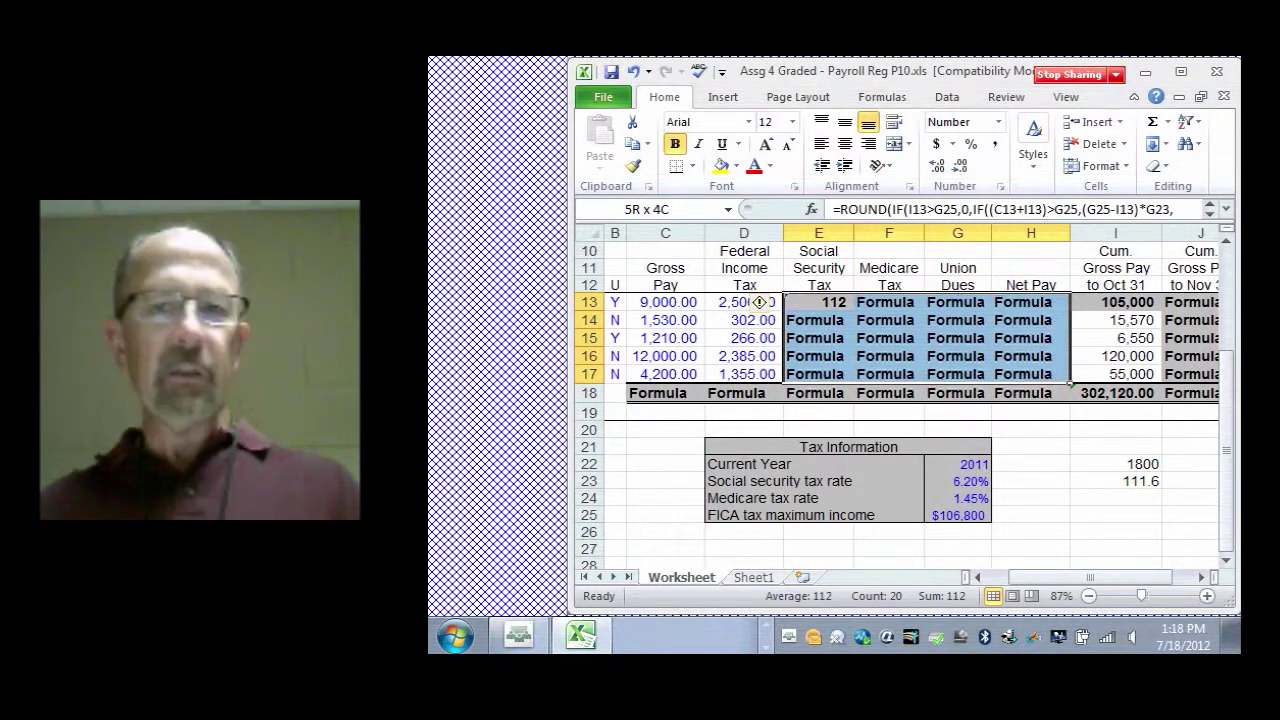
right_click(905, 300)
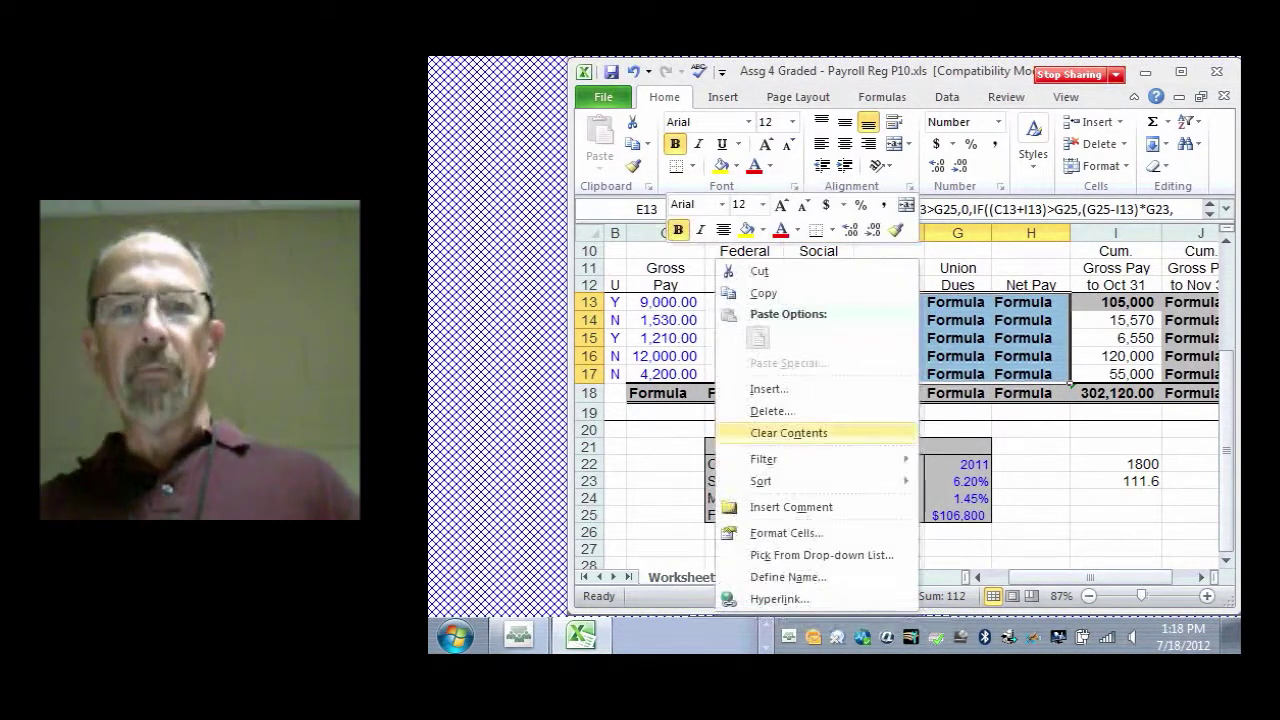
mouse_move(770, 481)
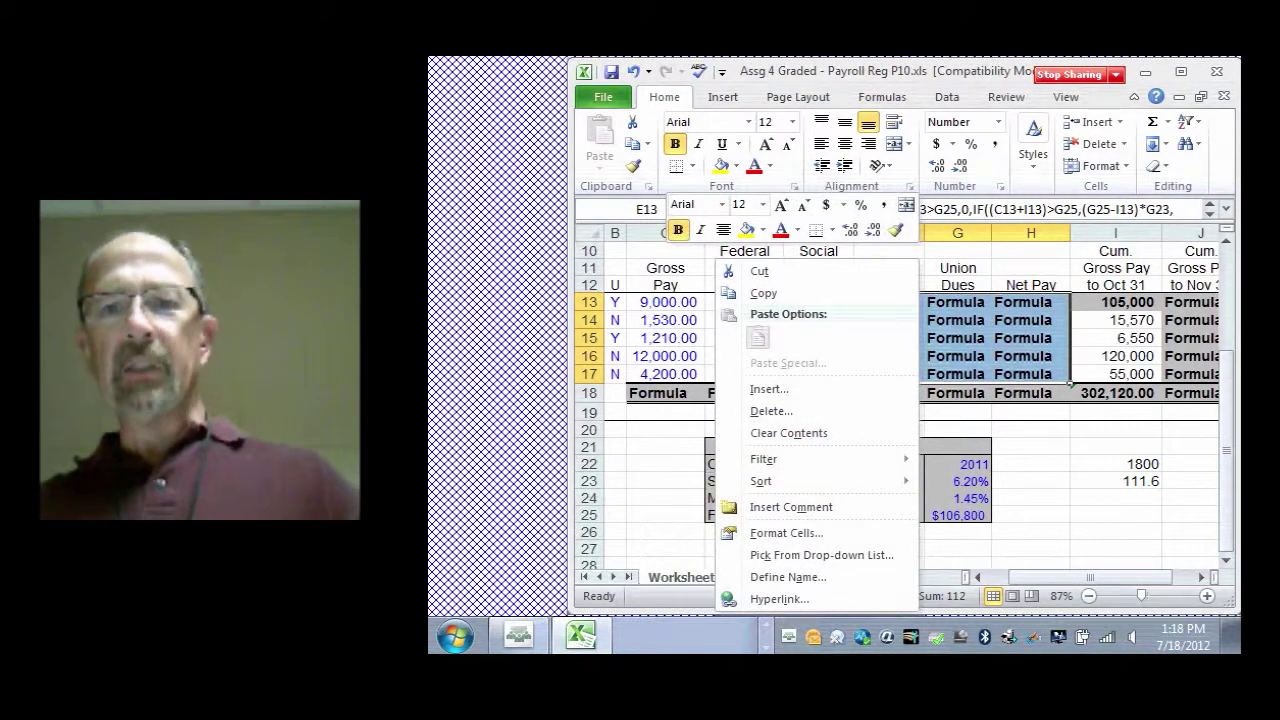
key(Escape)
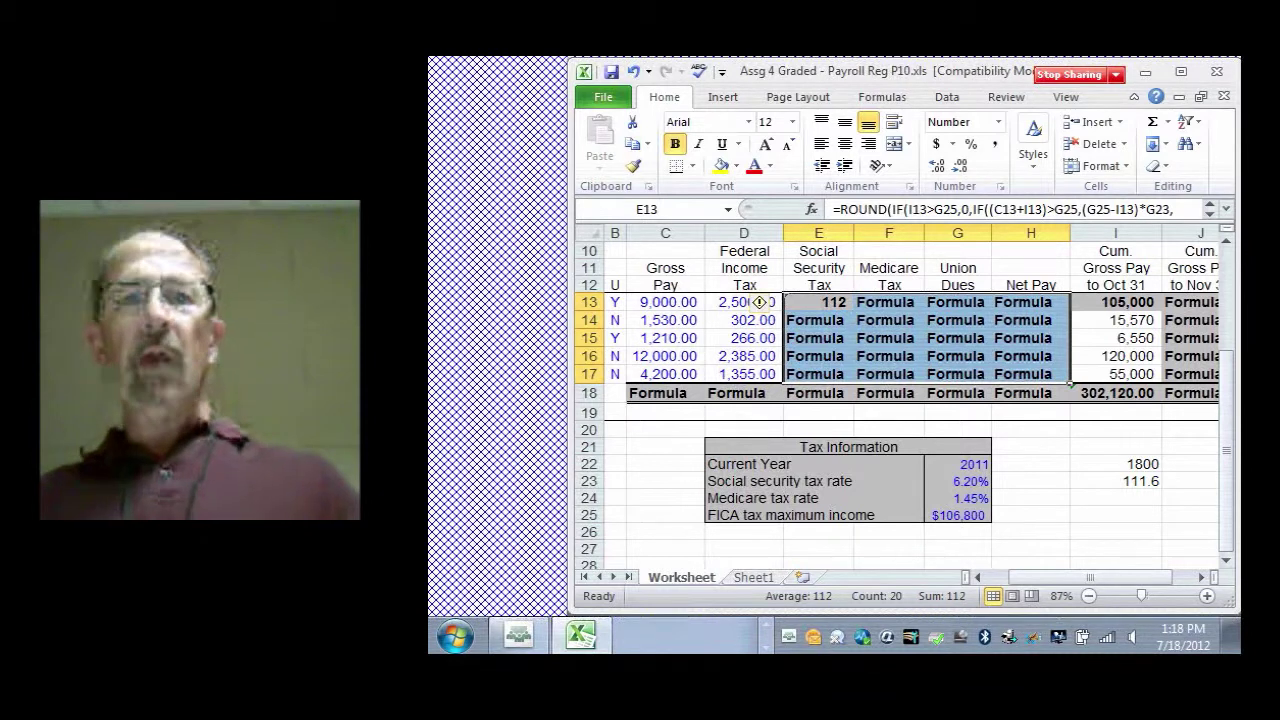
Format the tax, dues and net pay cells E13:H18, including the totals row, as Number with 2 decimal places.
drag(815, 302, 1025, 393)
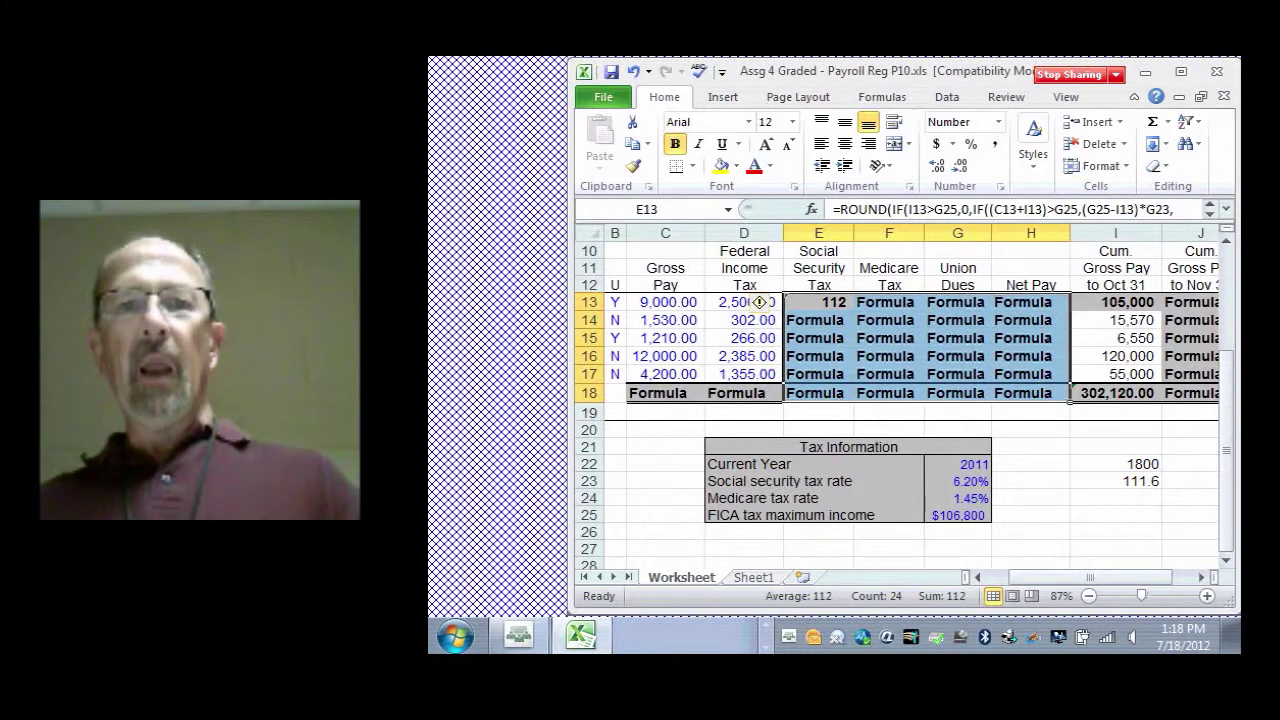
right_click(790, 302)
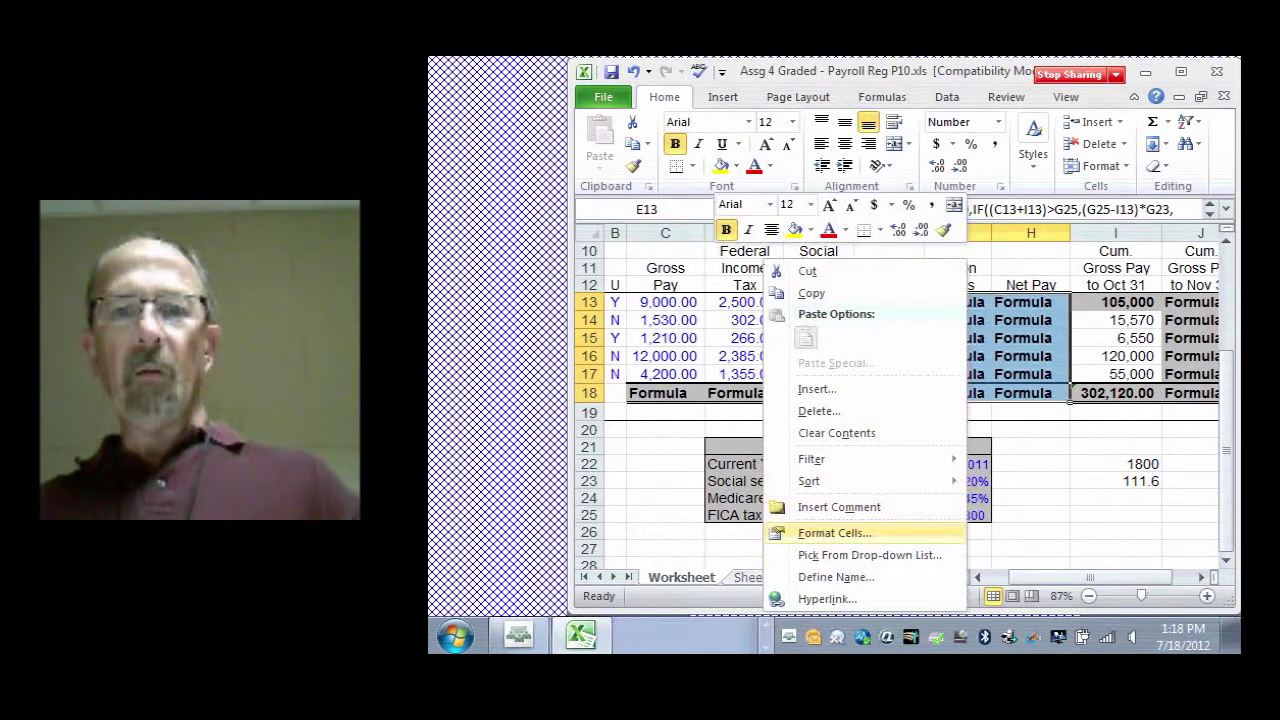
click(835, 533)
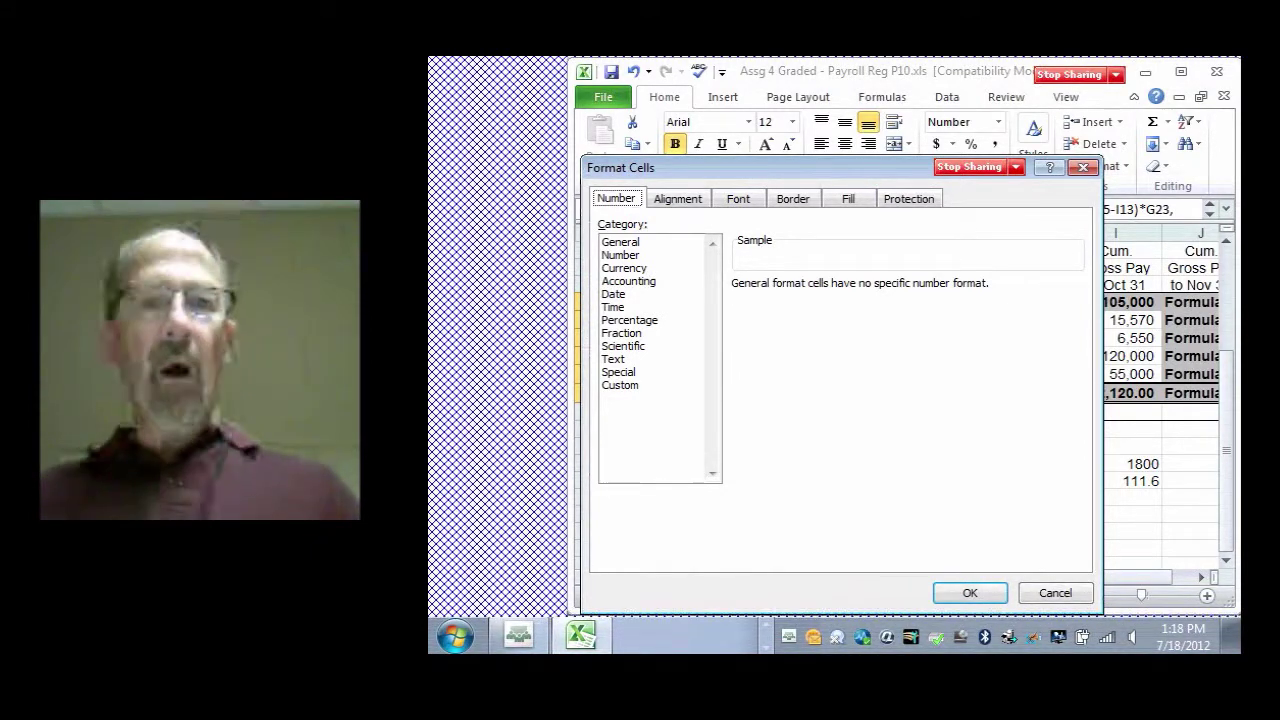
click(621, 255)
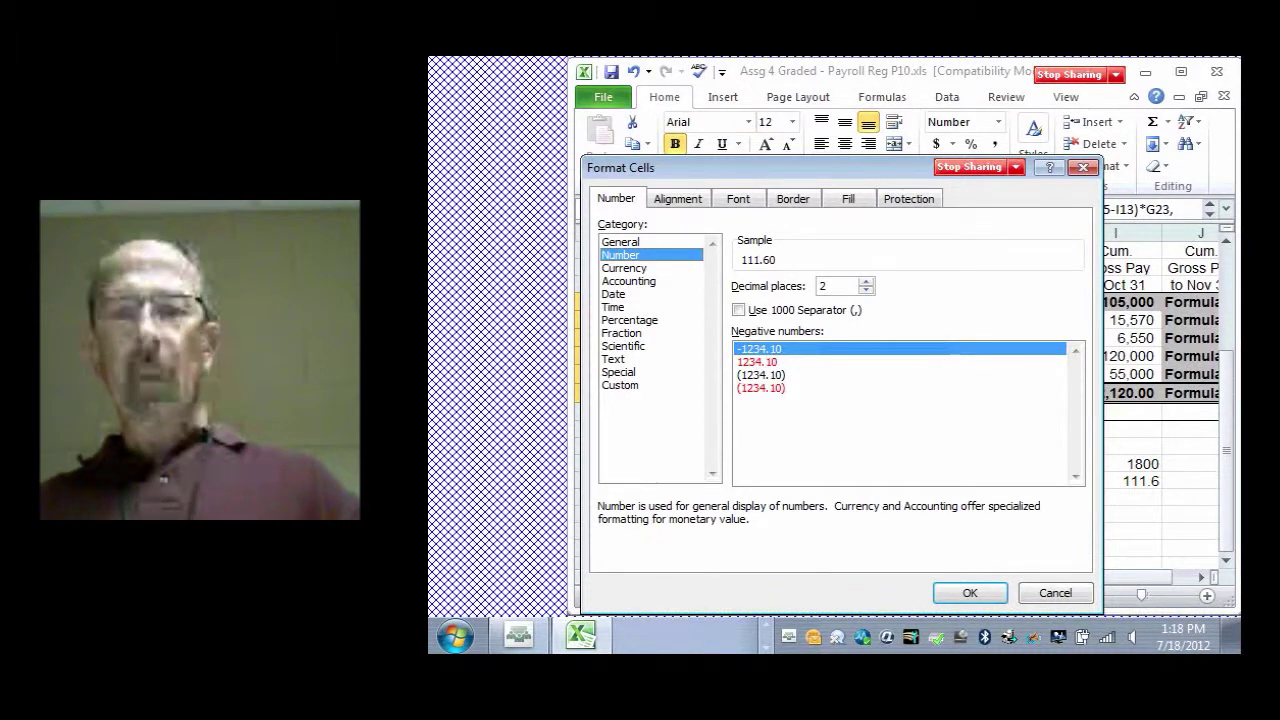
click(969, 592)
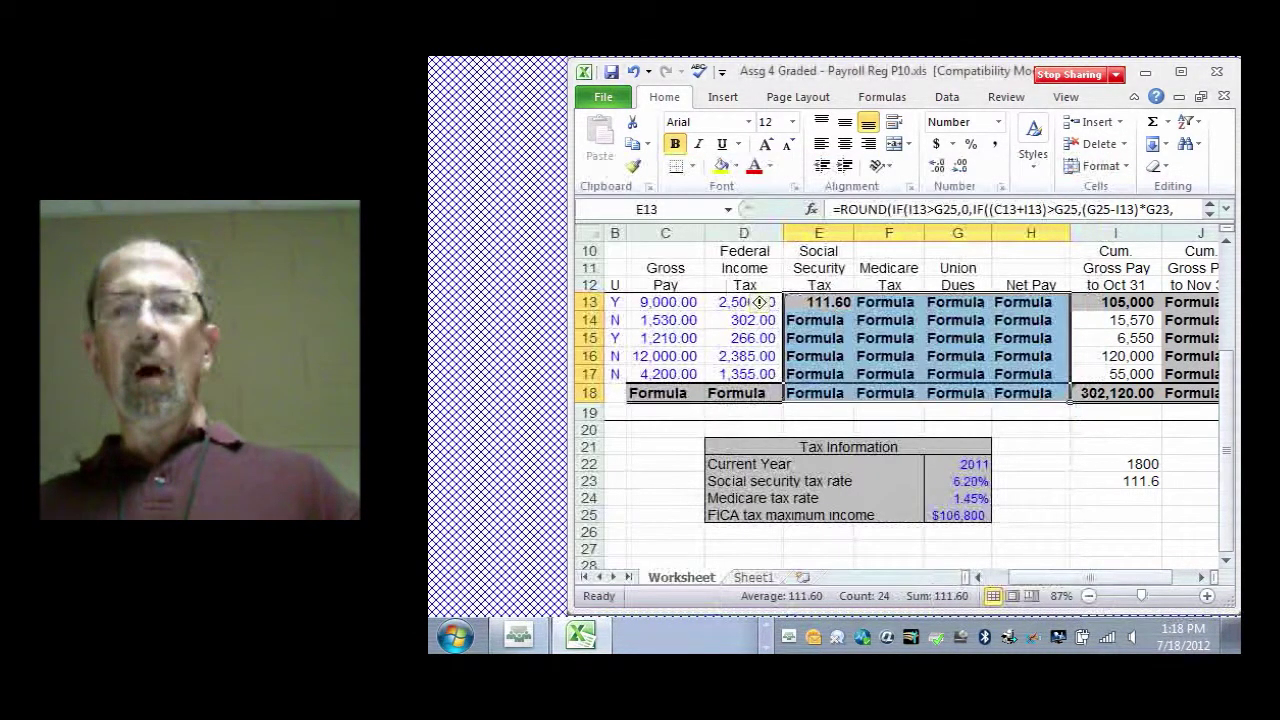
Add the 1000 separator to the Number format of cells E13:H18.
click(790, 302)
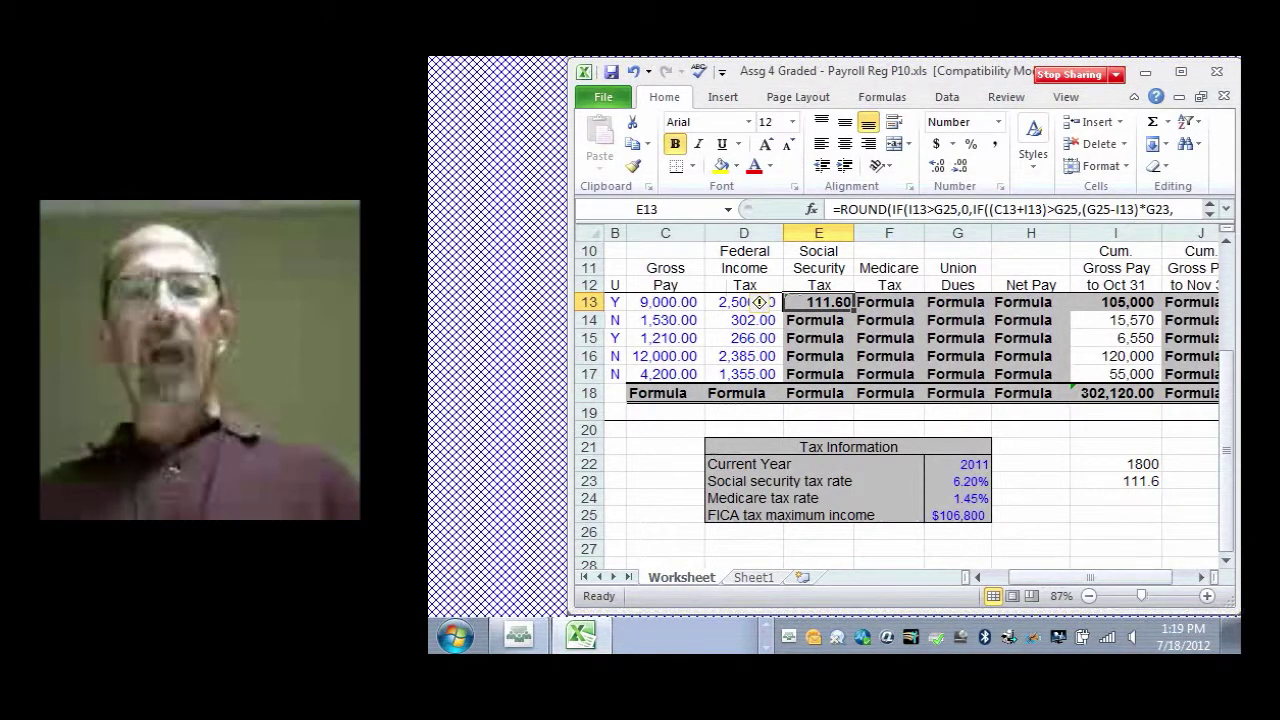
key(shift+Right)
key(shift+Right)
key(shift+Down)
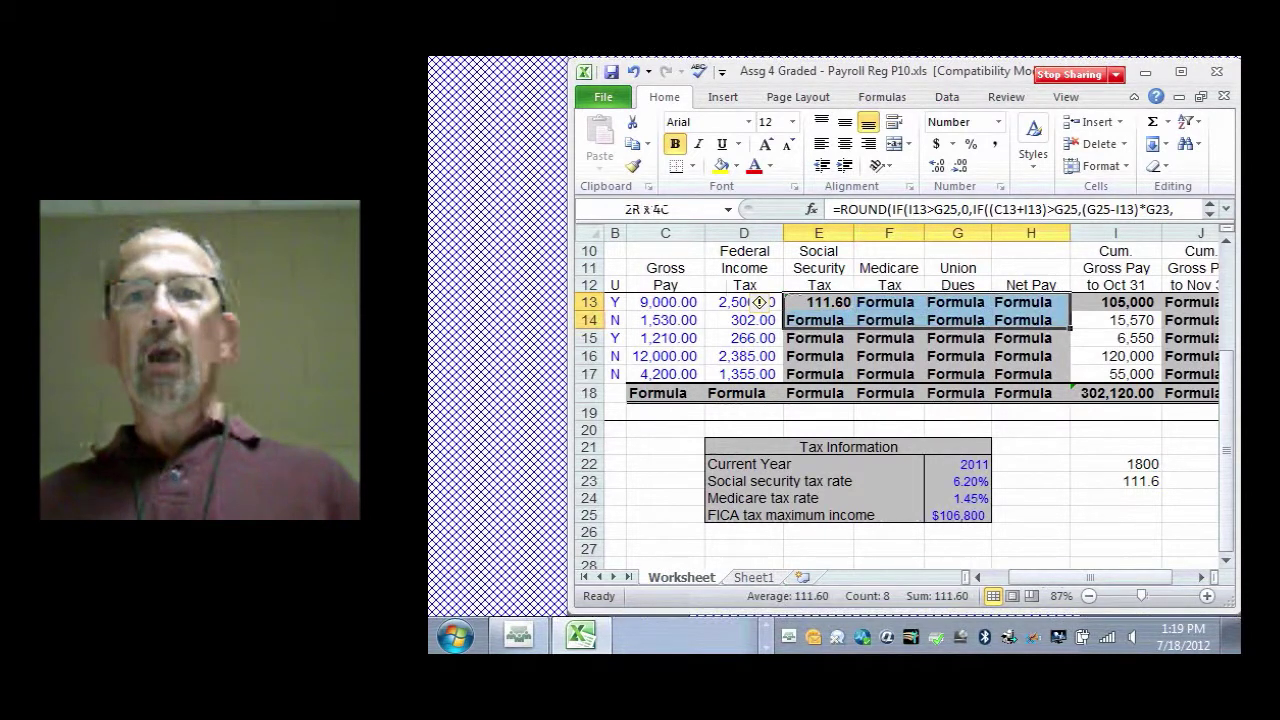
key(shift+Right)
key(shift+Down)
key(shift+Down)
key(shift+Down)
key(shift+Down)
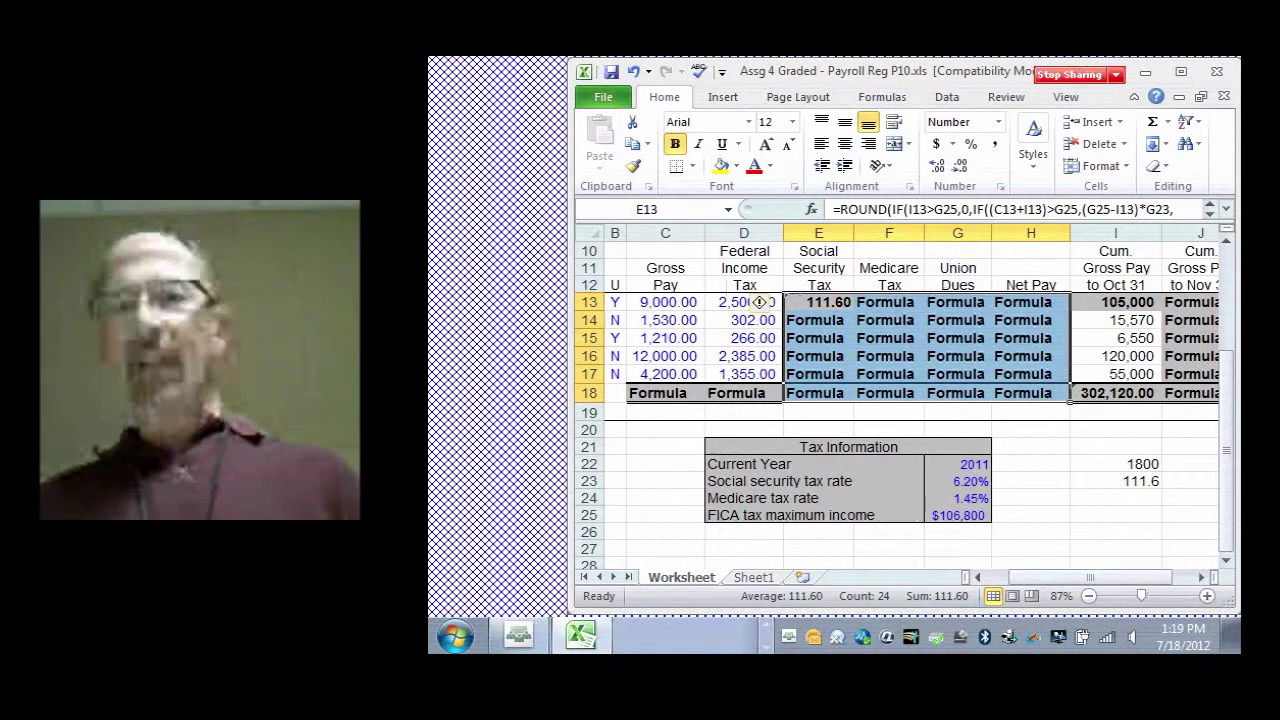
right_click(770, 302)
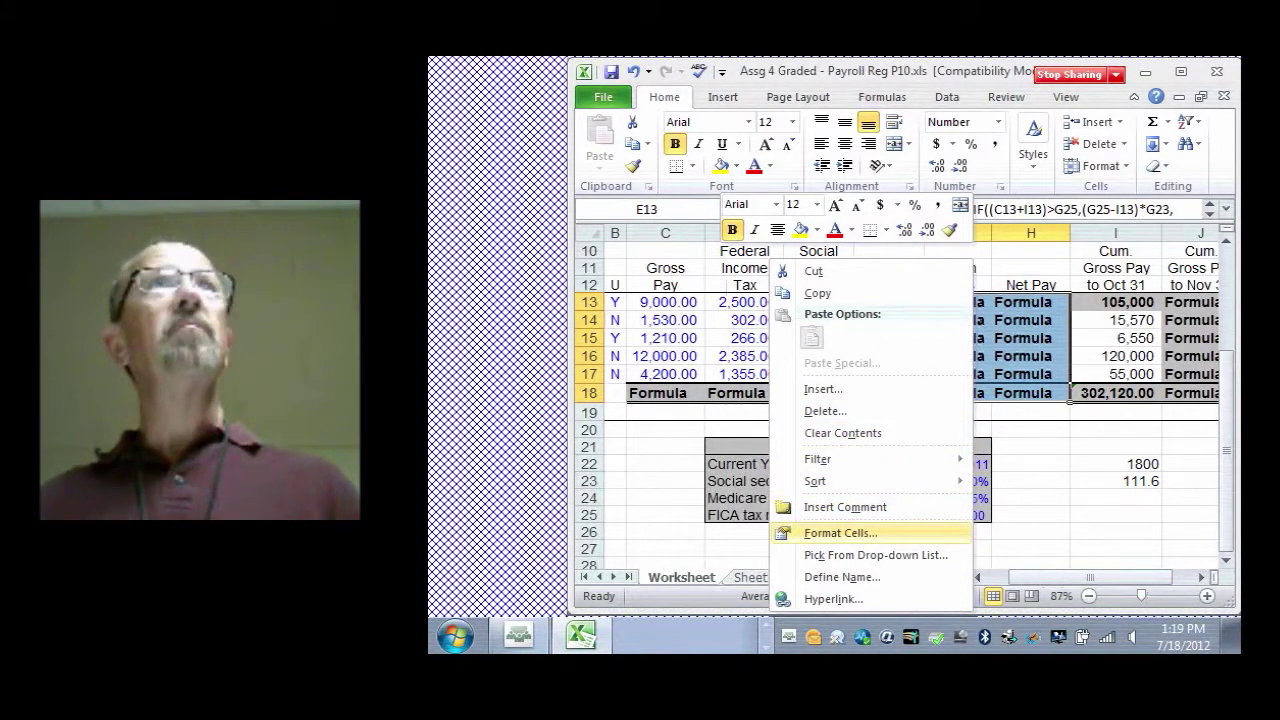
click(840, 533)
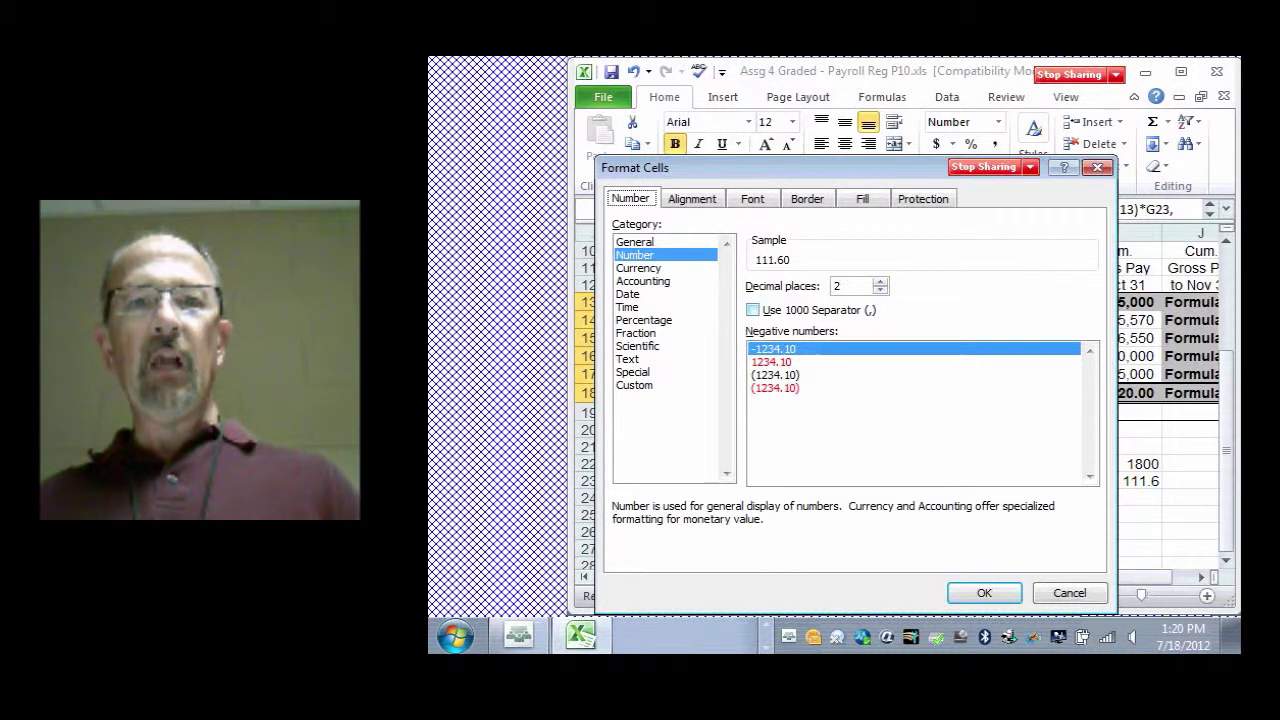
key(alt+u)
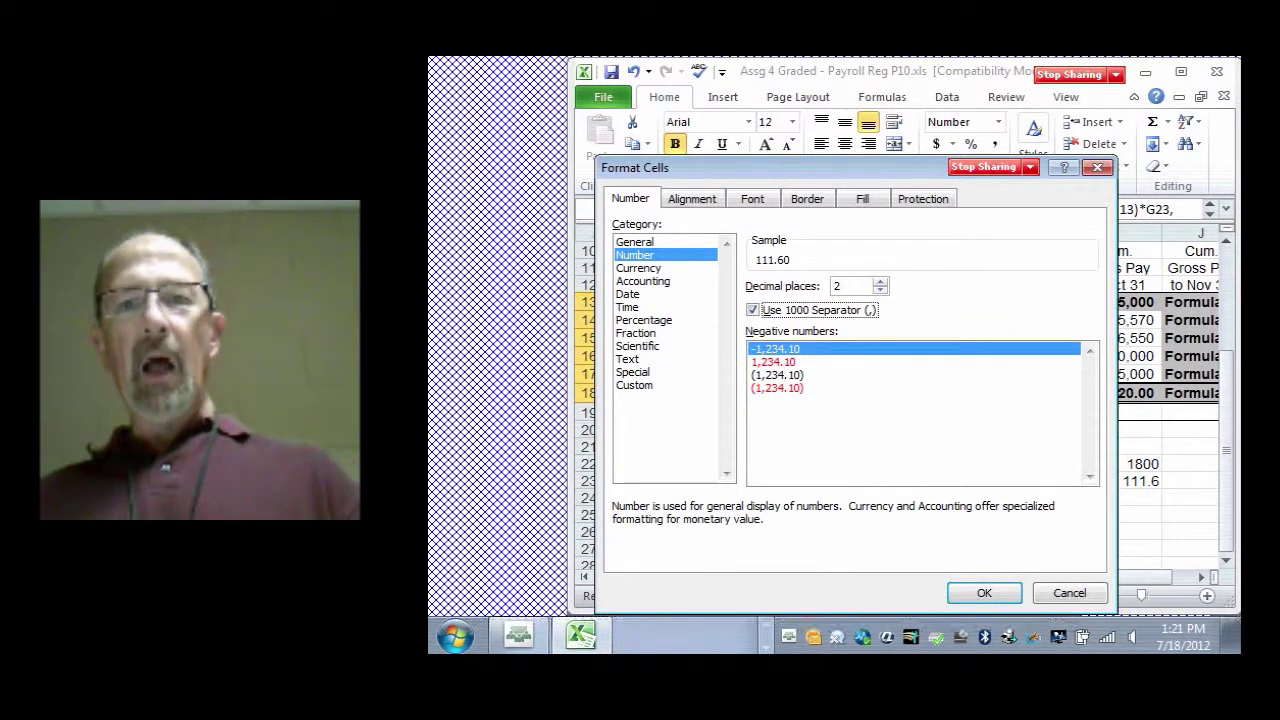
click(984, 593)
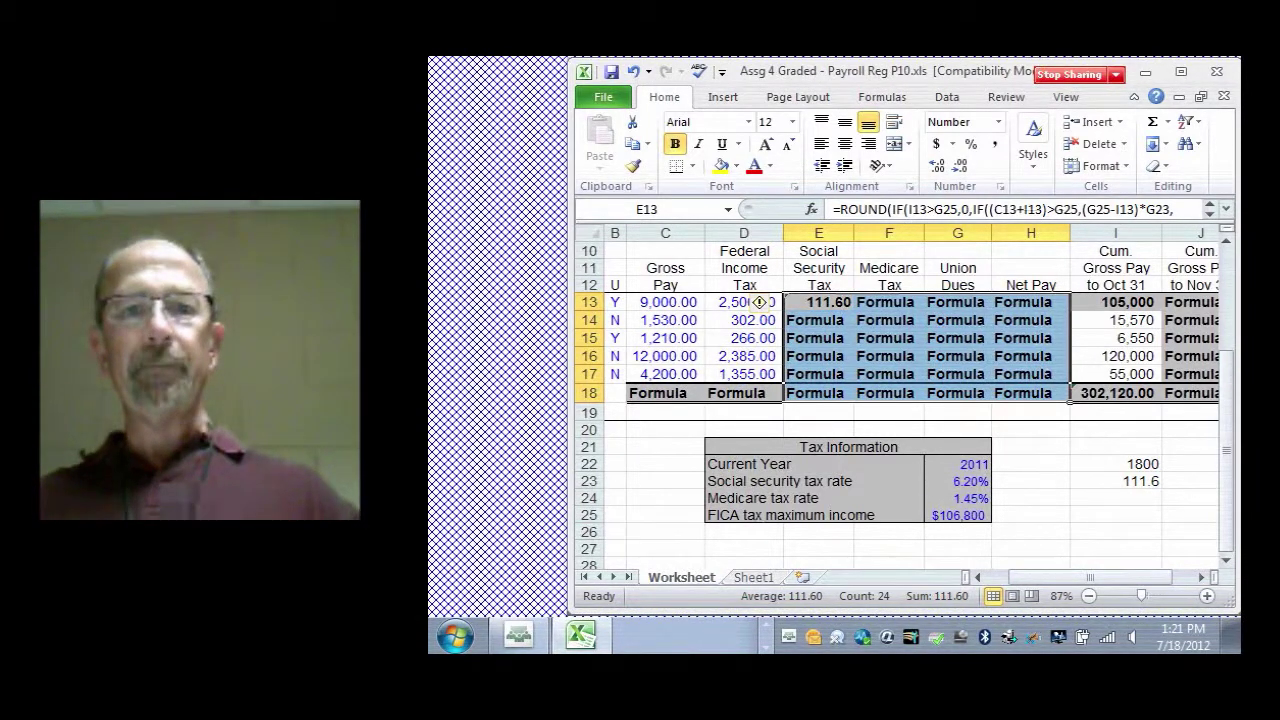
Try filling the Social Security Tax formula from E13 down through E16, and undo the fill.
click(819, 302)
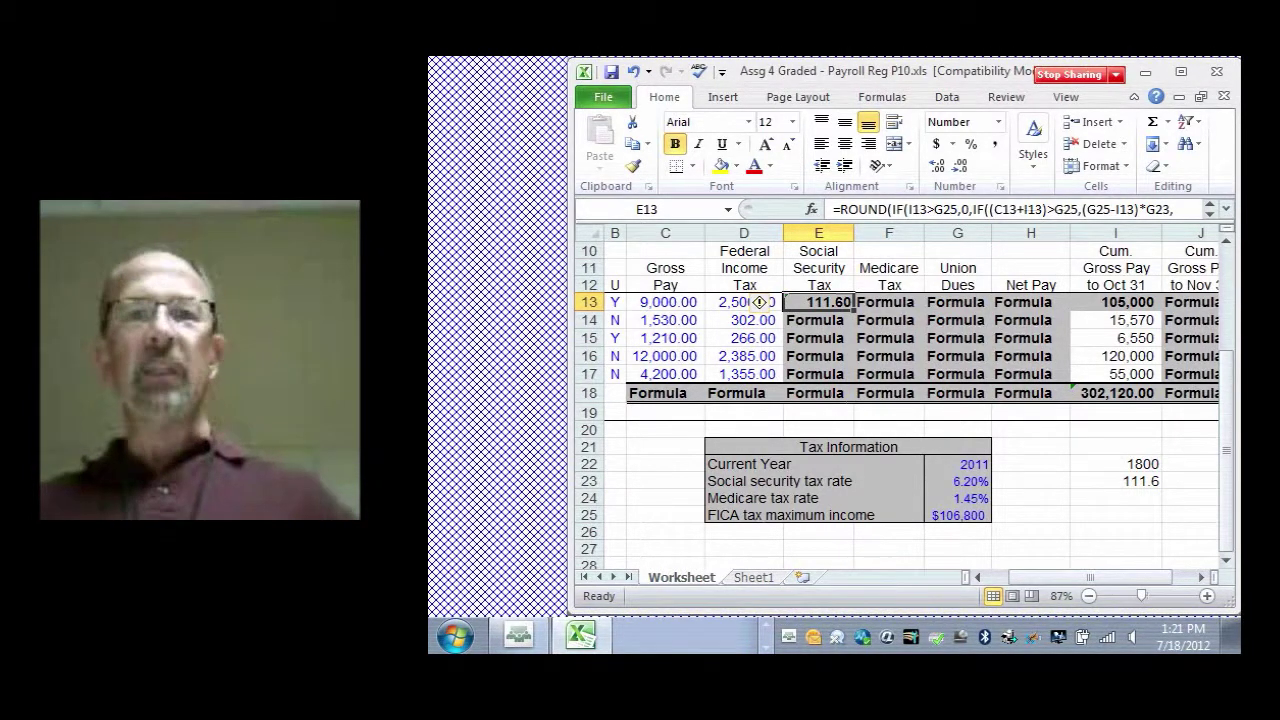
drag(853, 311, 853, 362)
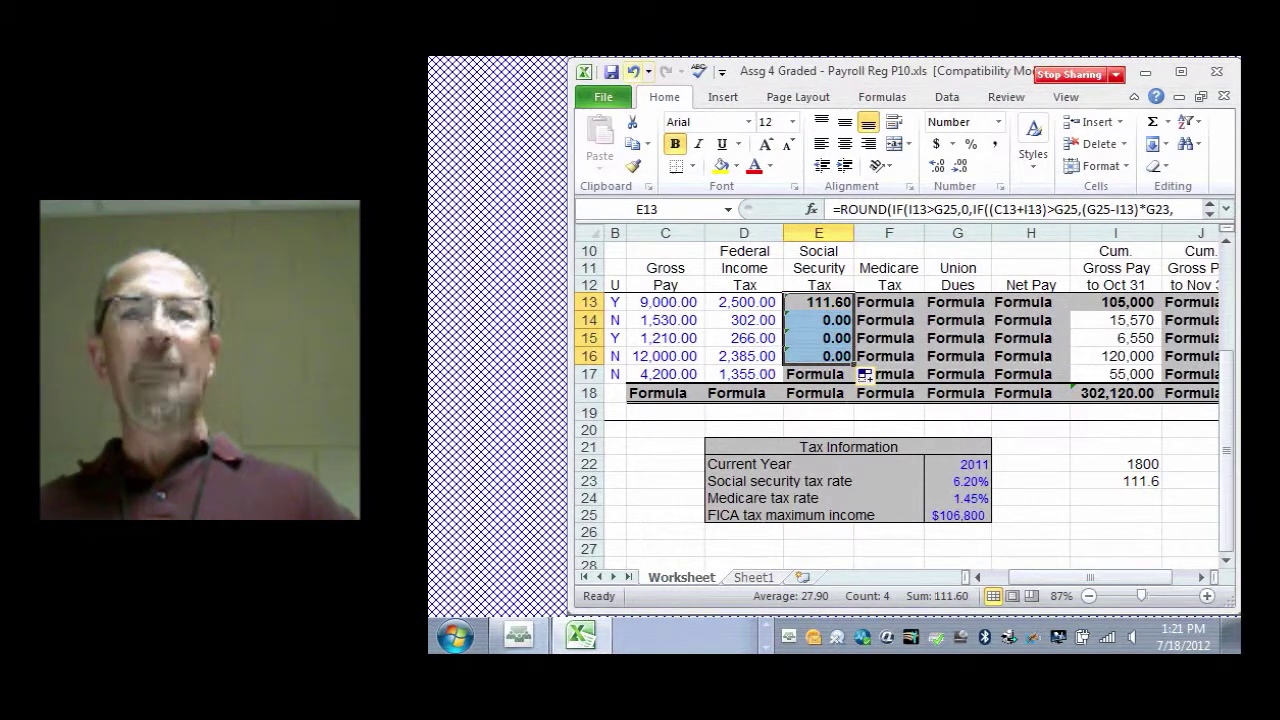
click(633, 71)
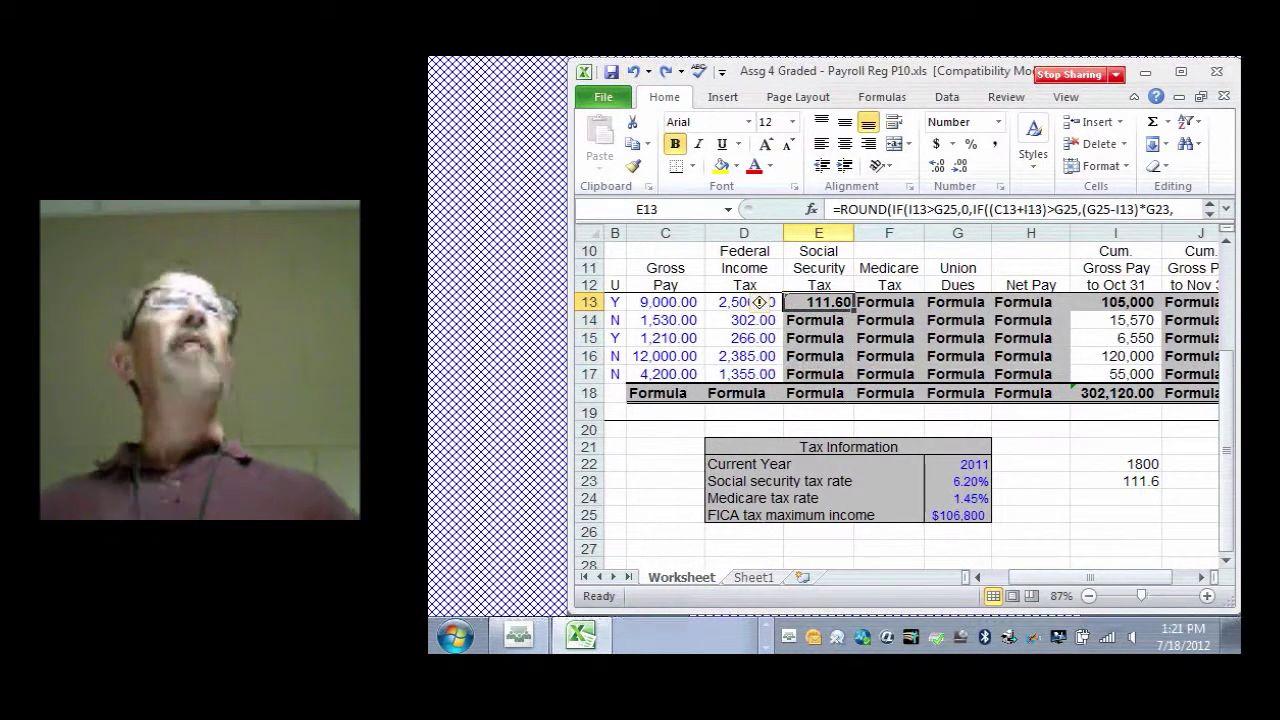